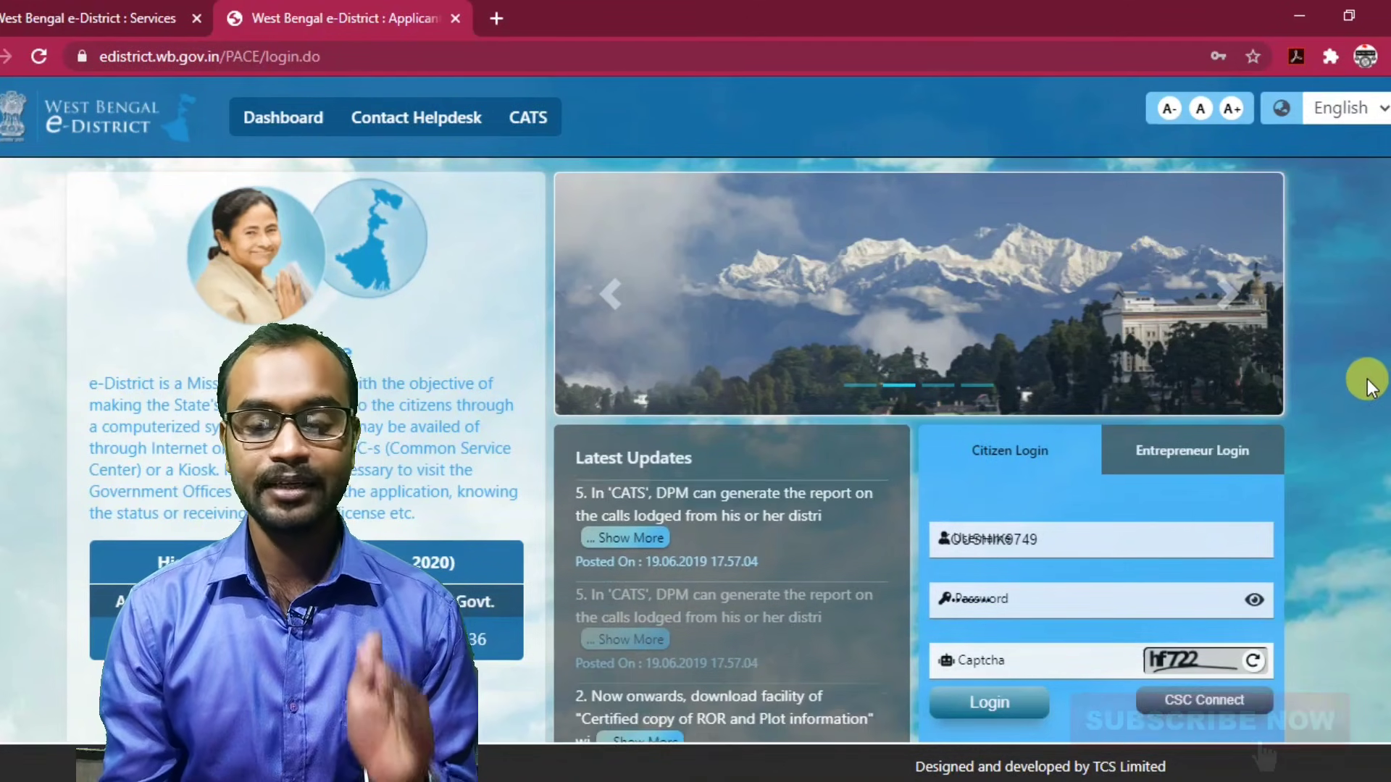
Scroll down the e-District home page to reach Citizen Registration and its Personal Details form.
scroll(1365, 379, down, 1)
scroll(1366, 378, down, 5)
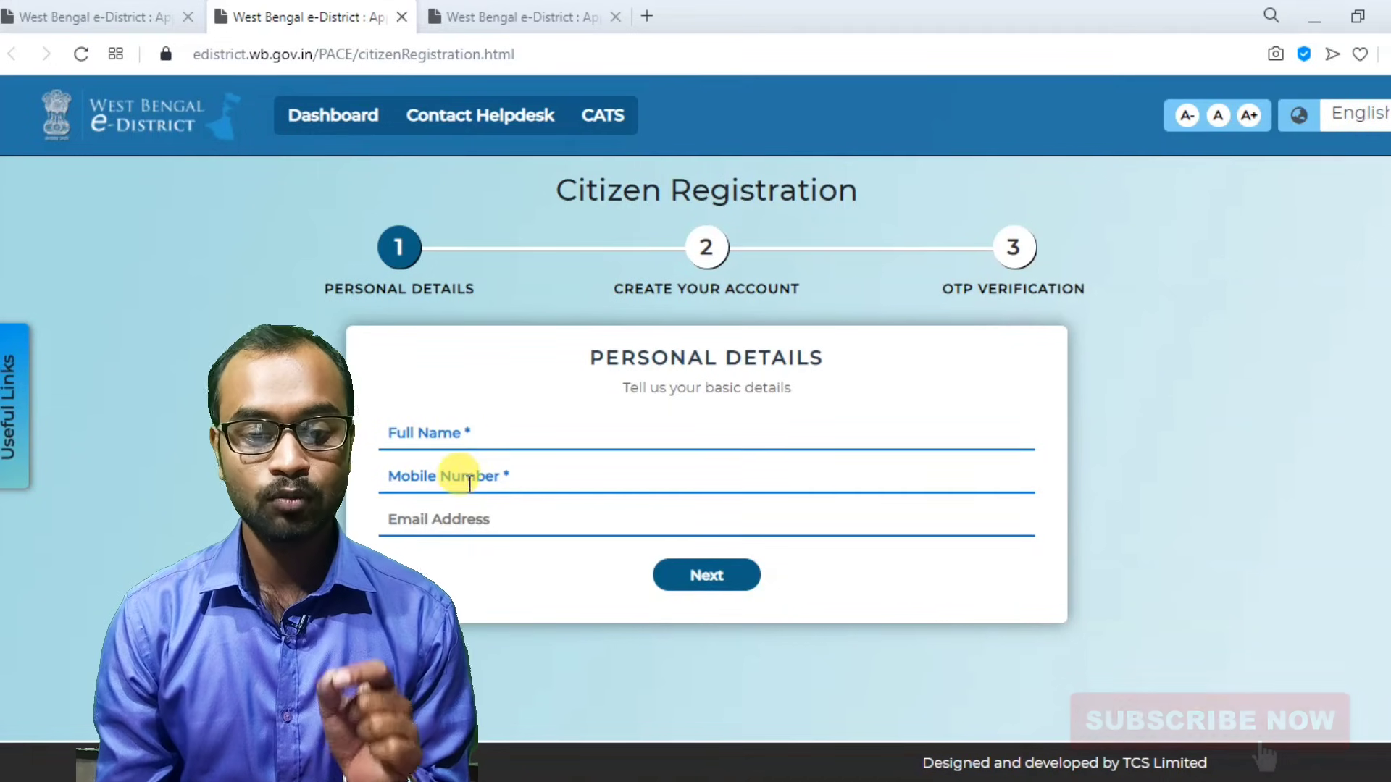
Enter the applicant's full name and mobile number, and fill the e-mail address from the saved suggestion.
click(452, 428)
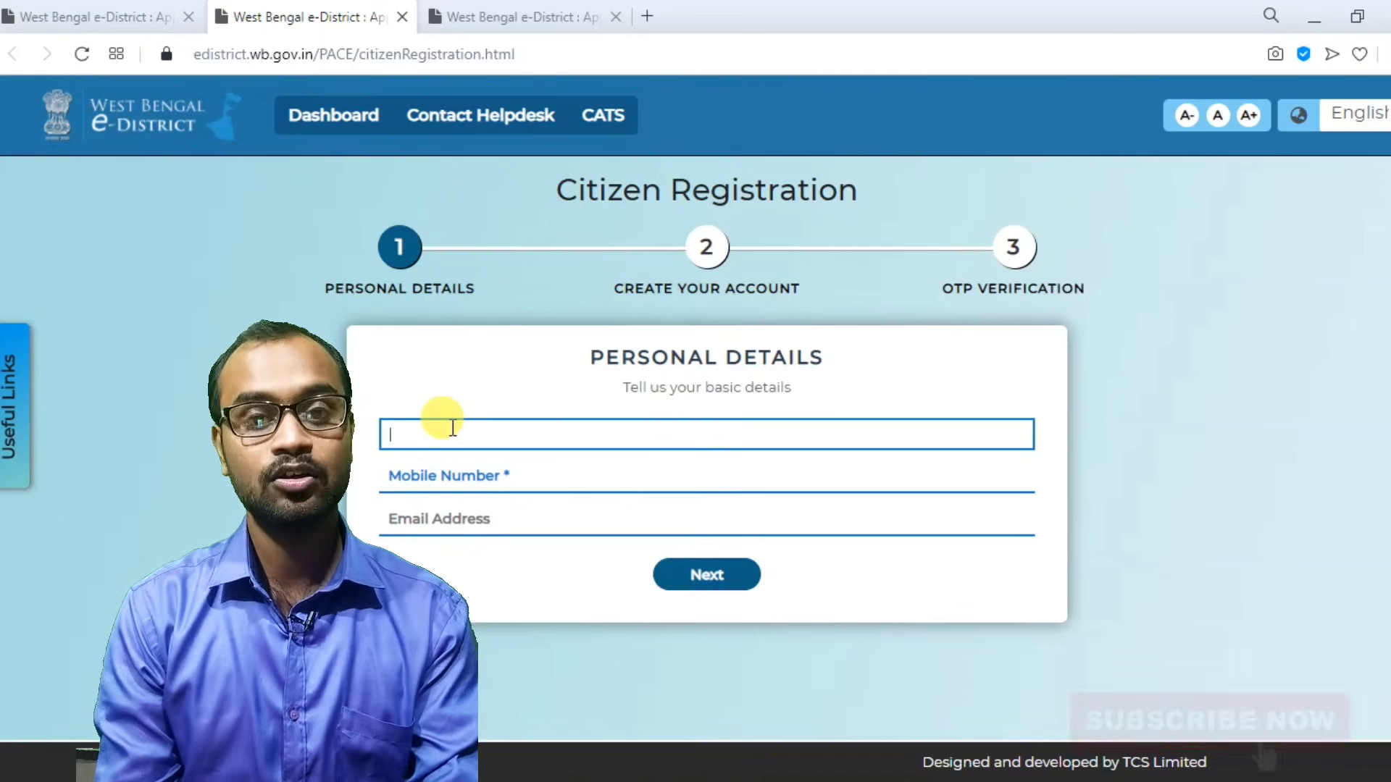
text(k)
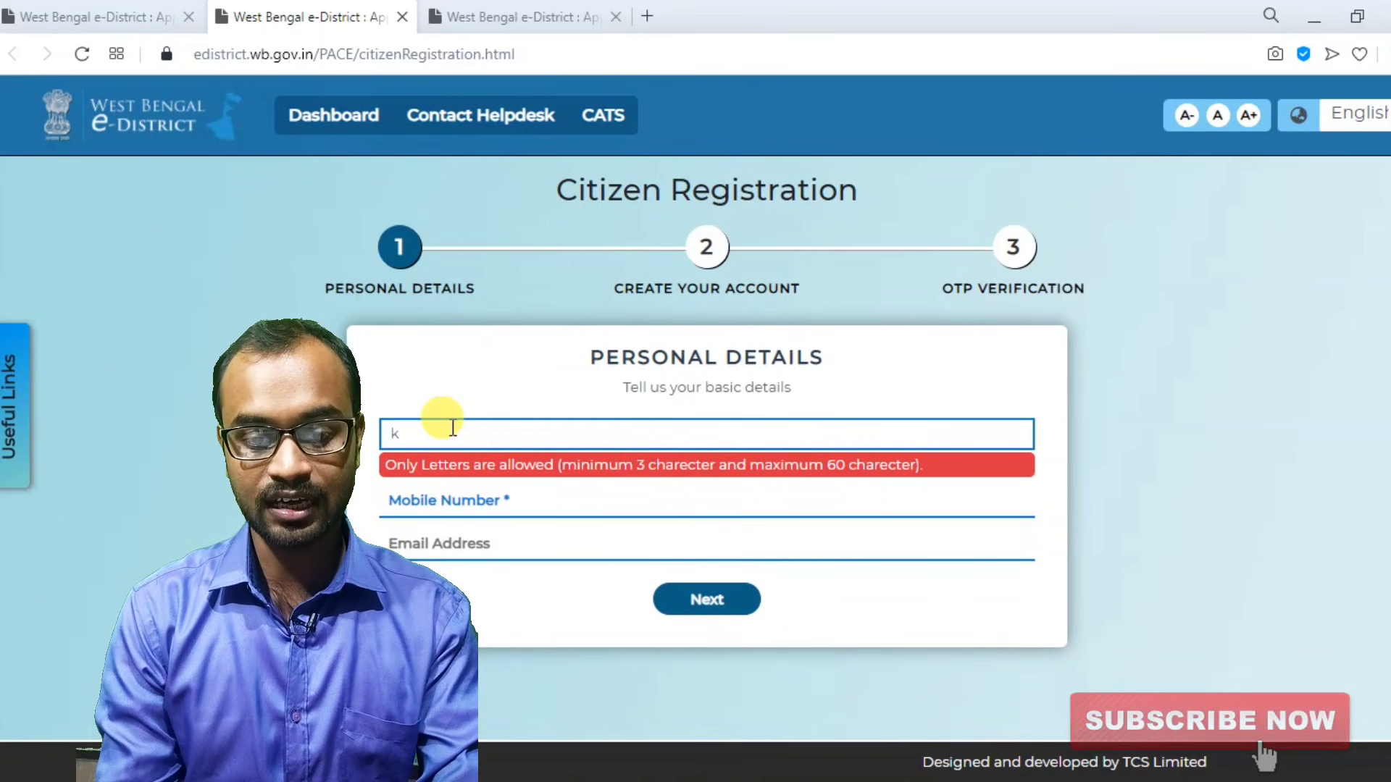
key(BackSpace)
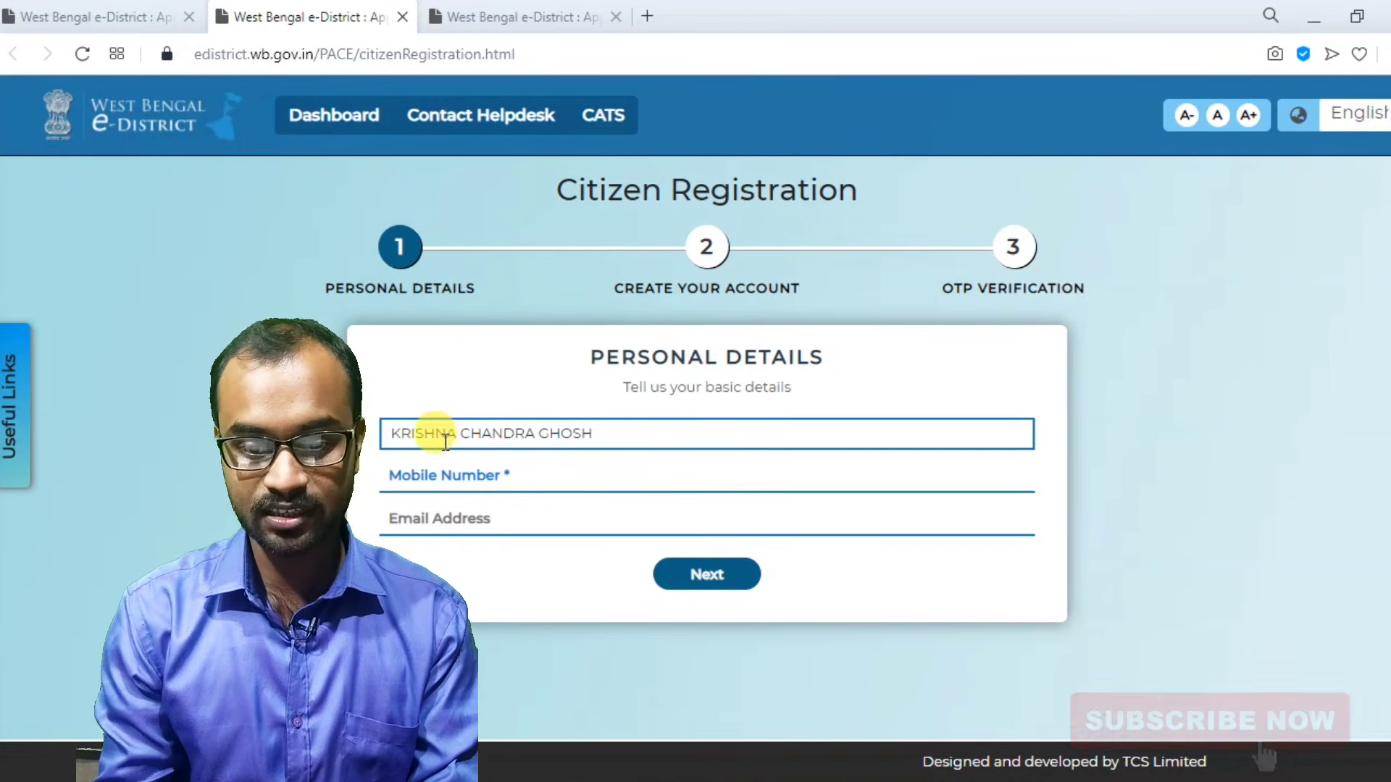
click(433, 471)
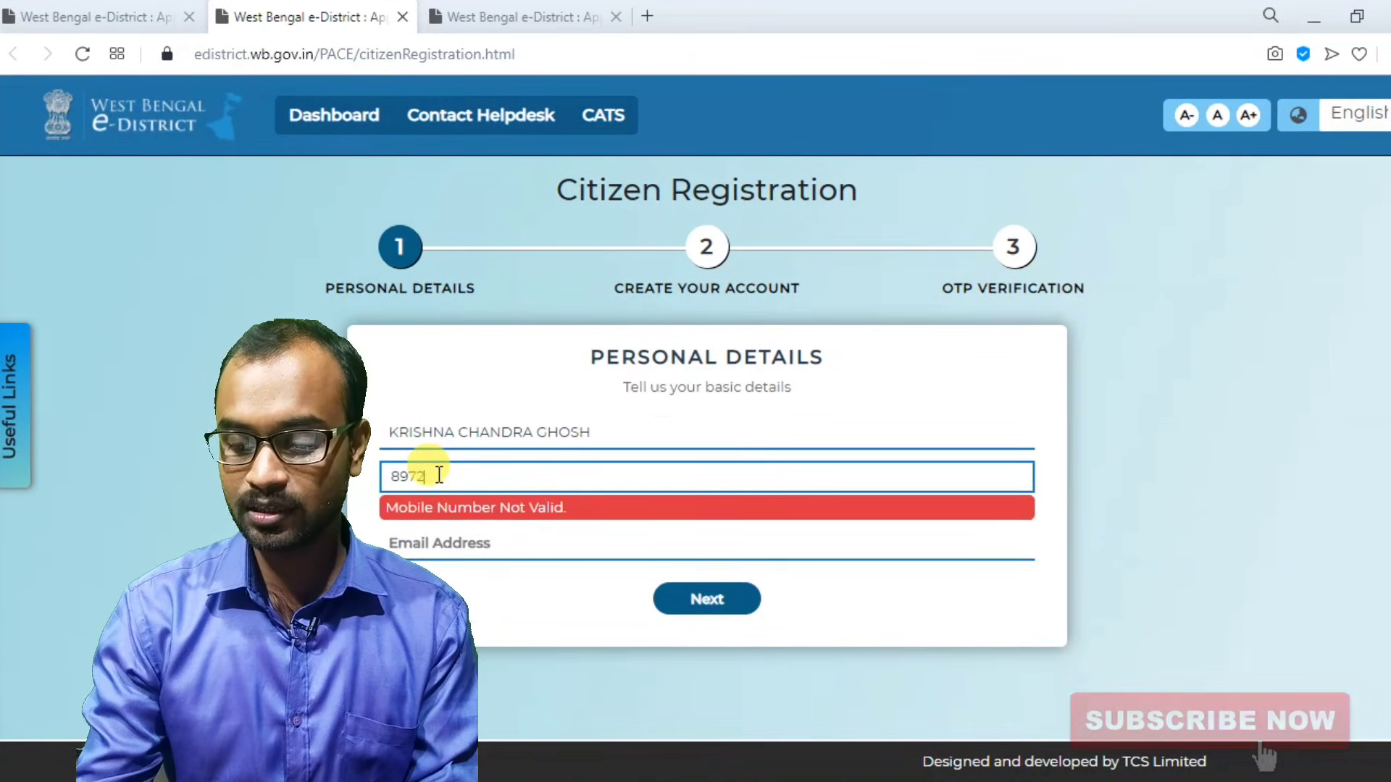
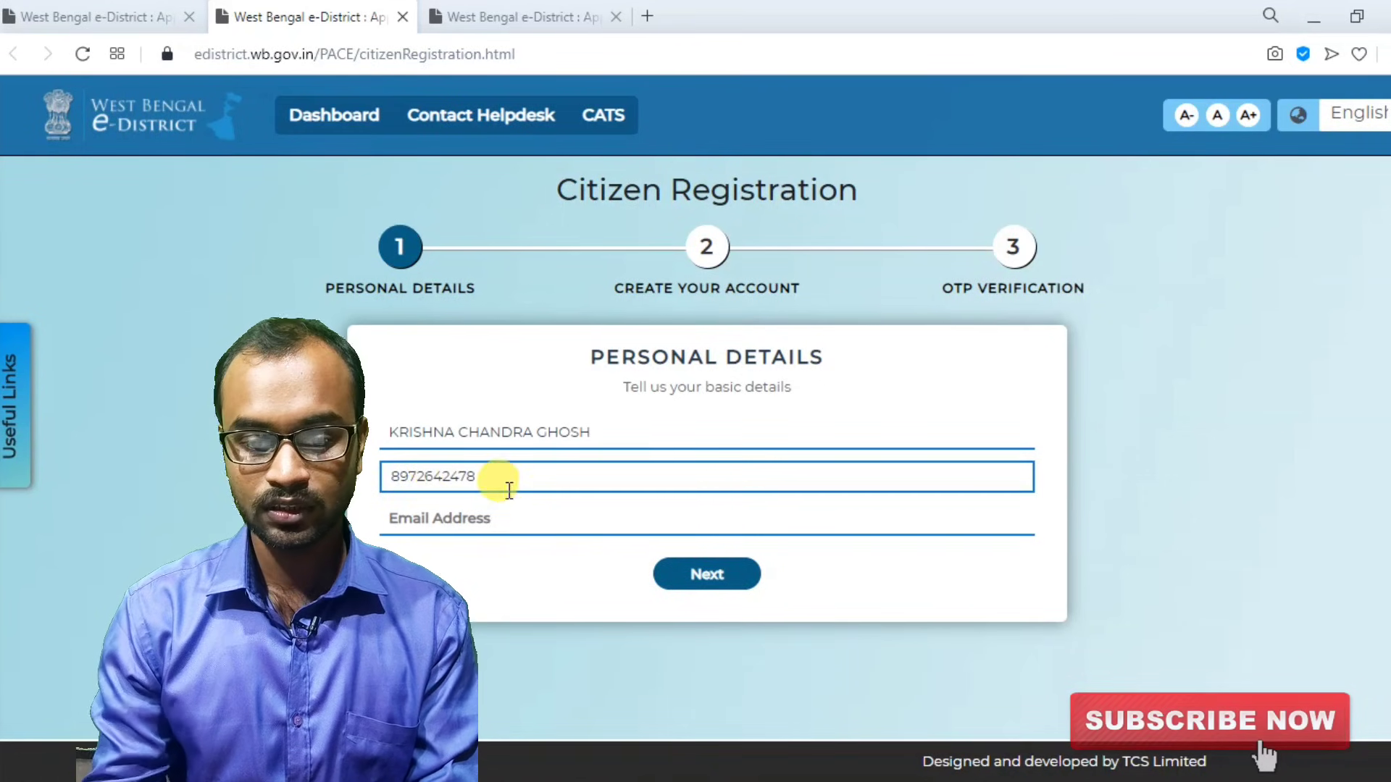
click(489, 519)
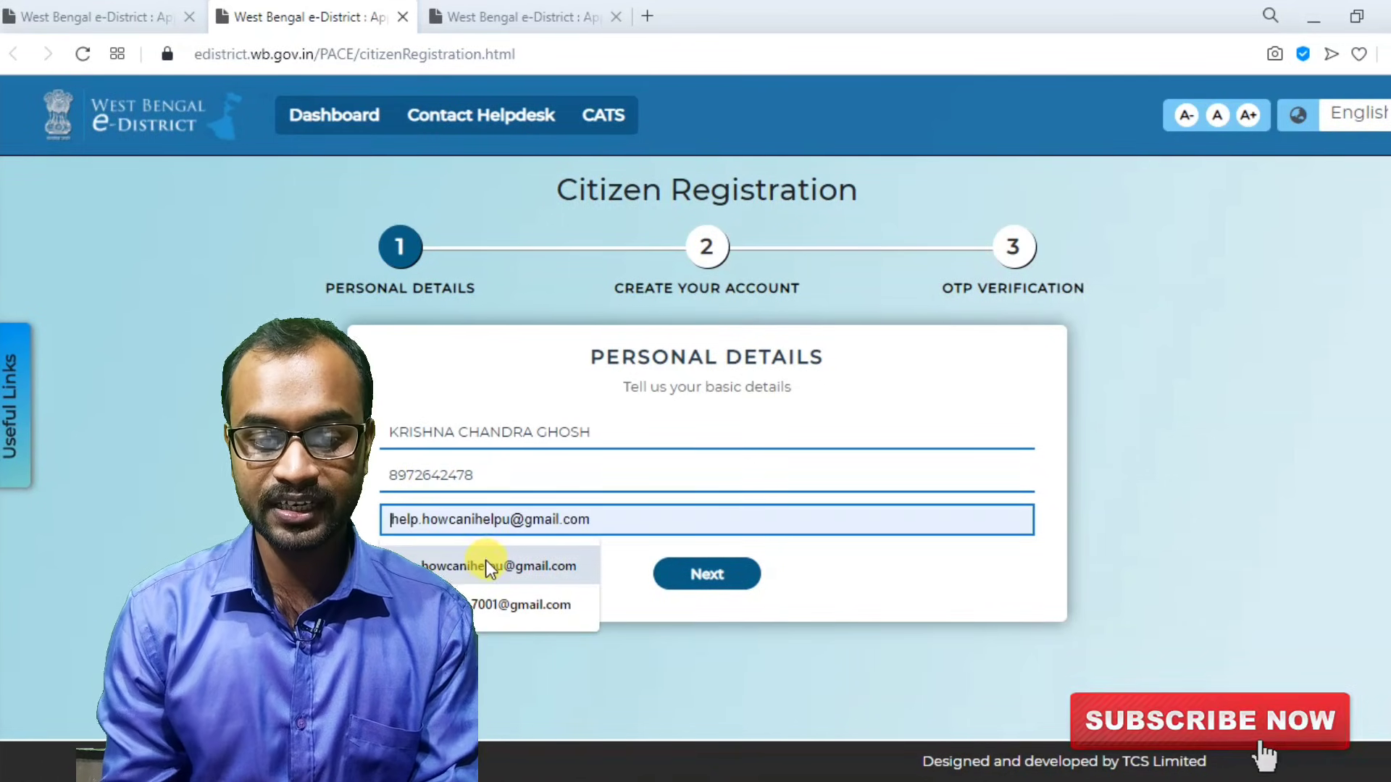
click(490, 570)
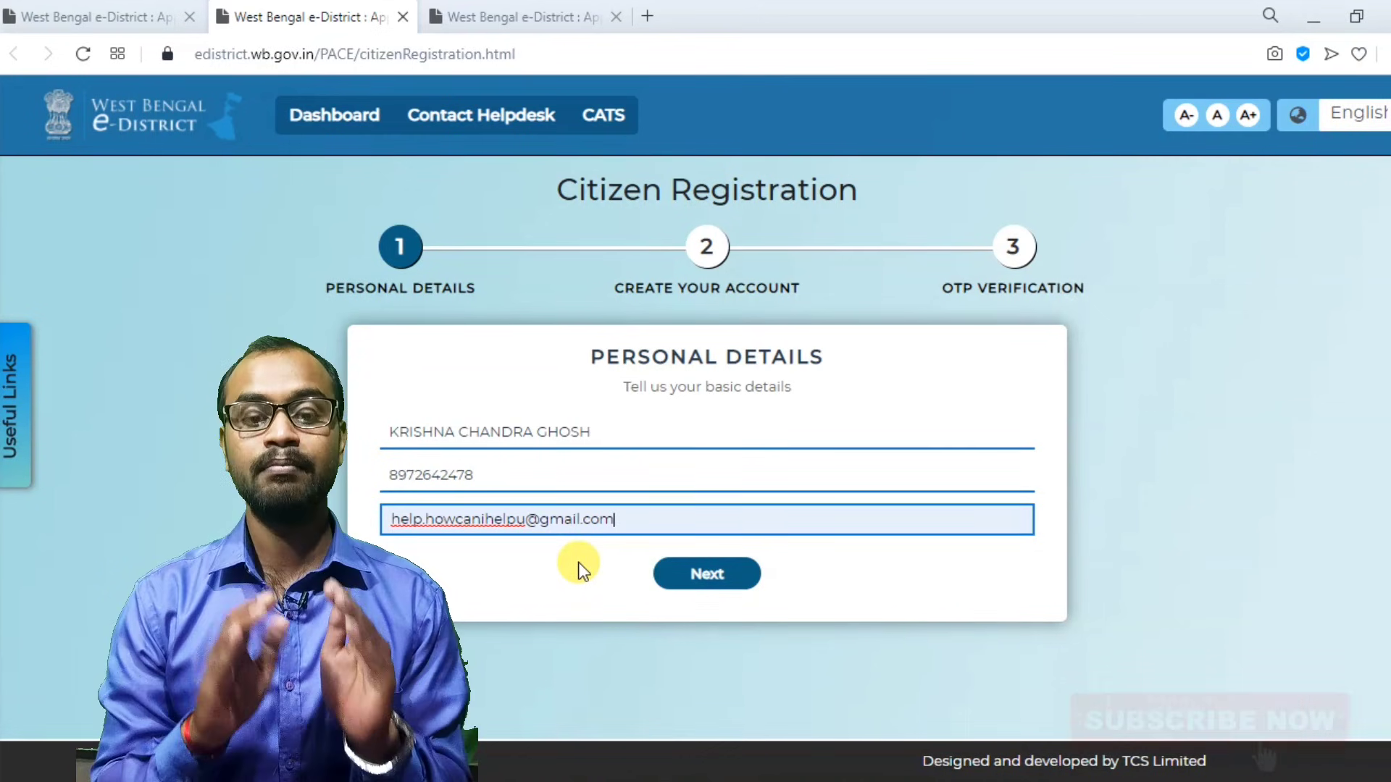
Submit the personal details to reach Create Your Account and note the OTP-sent message.
click(714, 578)
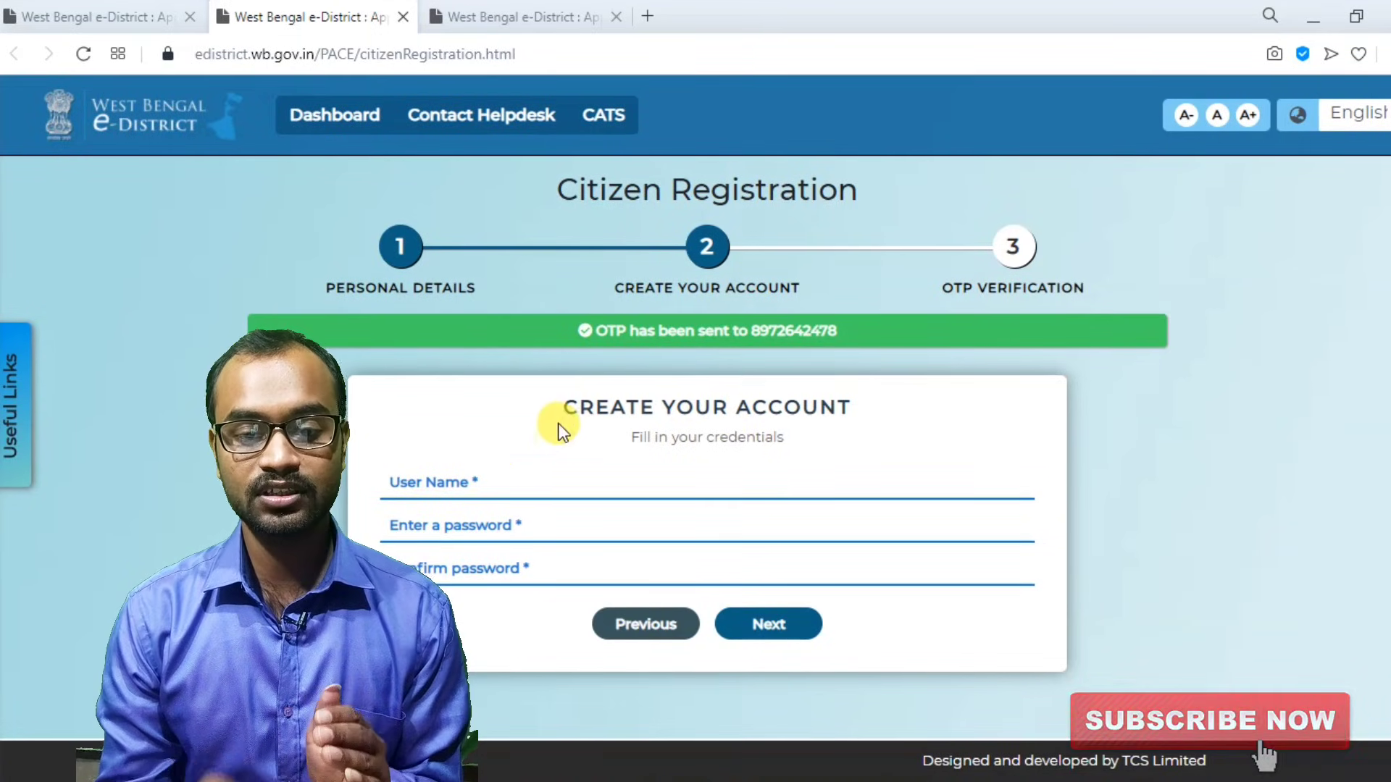
drag(583, 337, 874, 340)
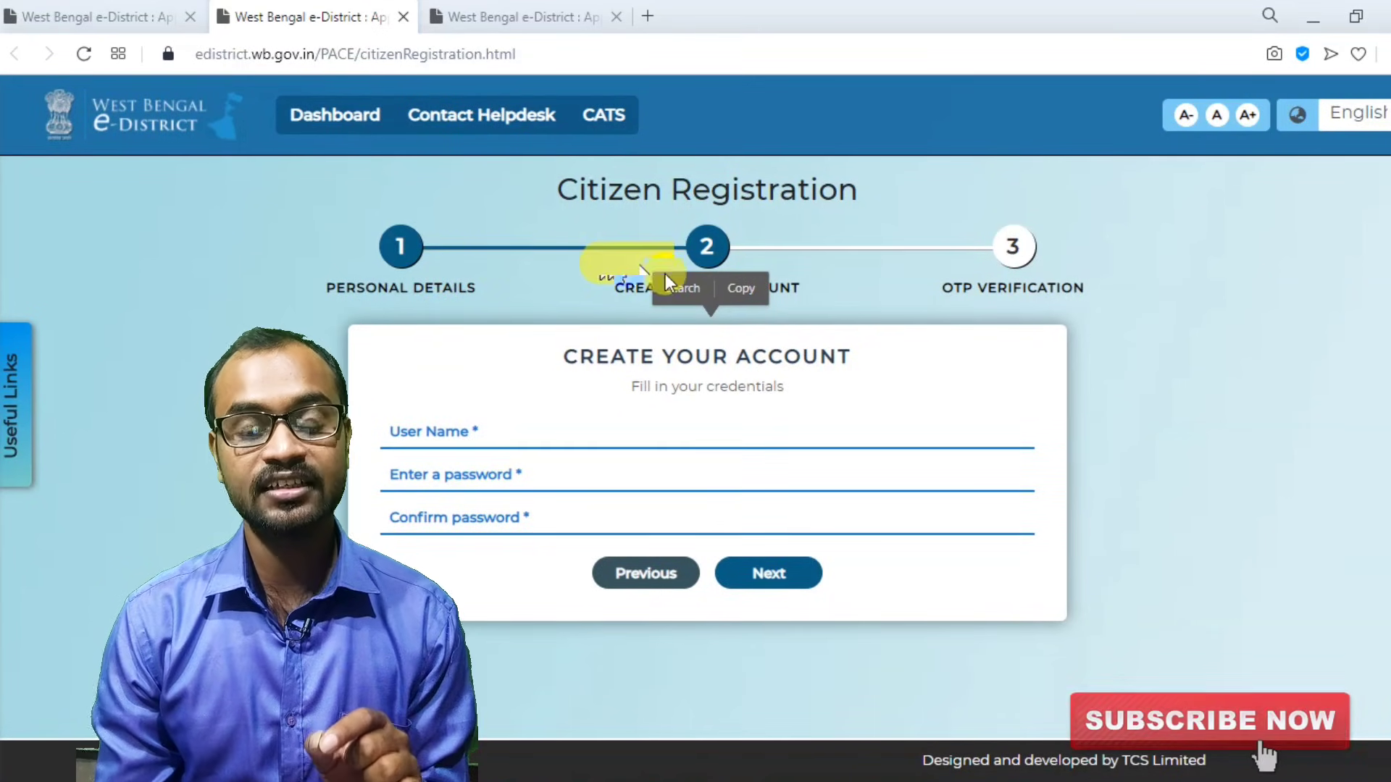
click(838, 296)
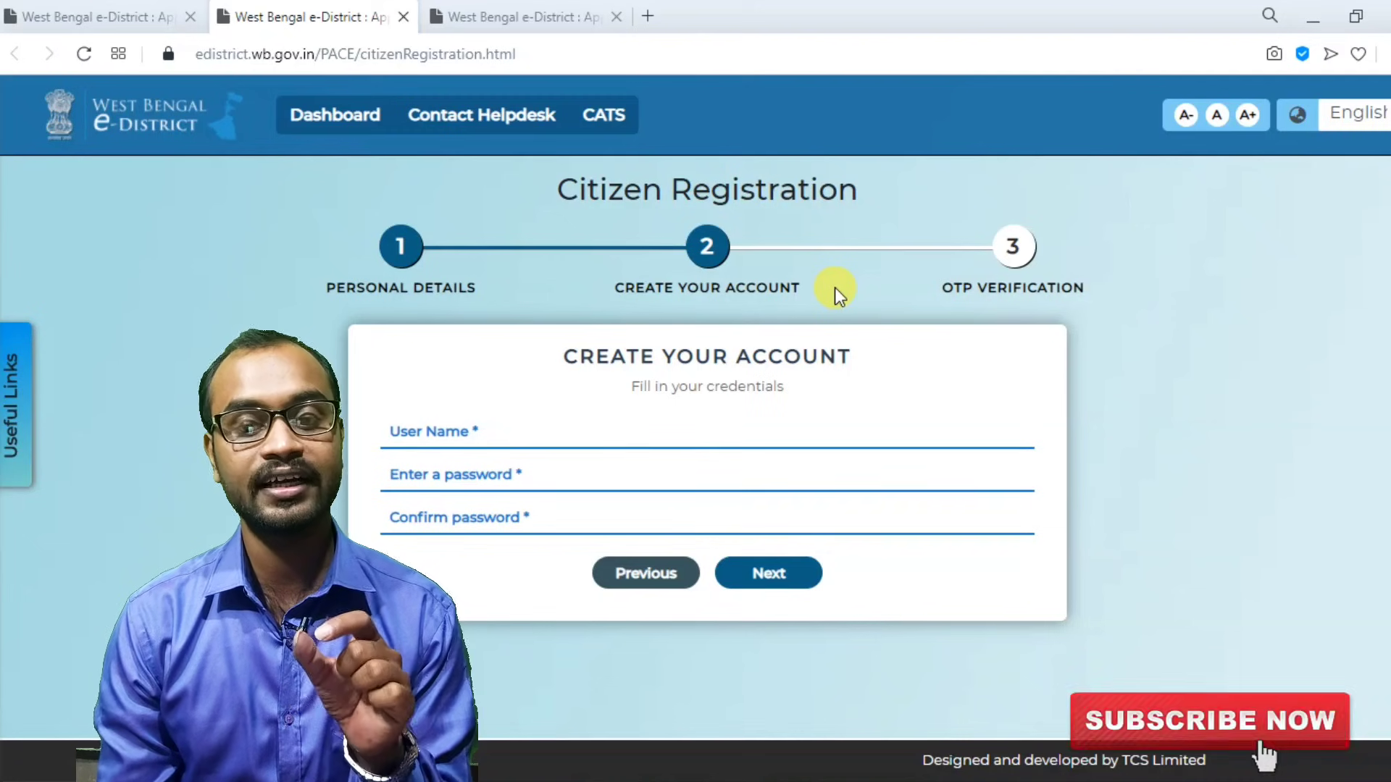
Enter an available account user name and type the account password.
click(460, 430)
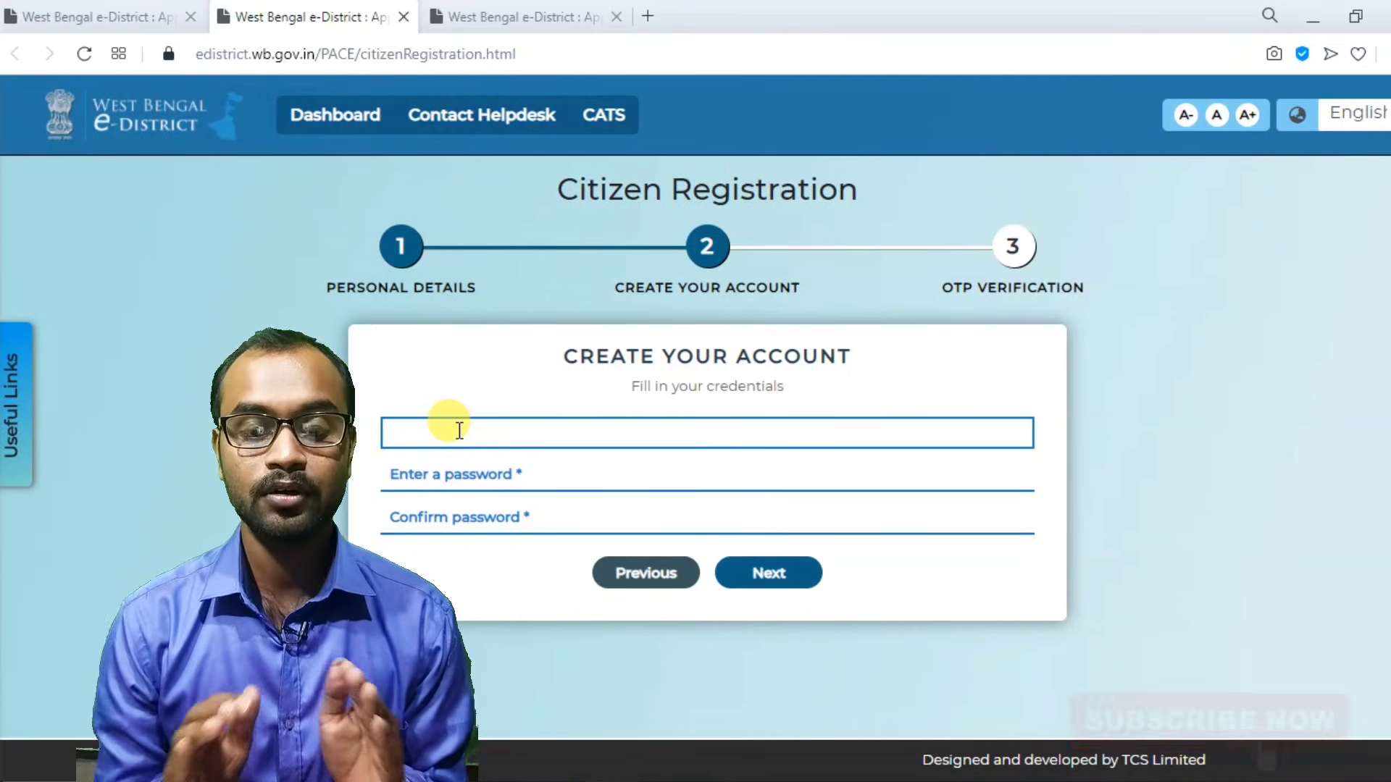
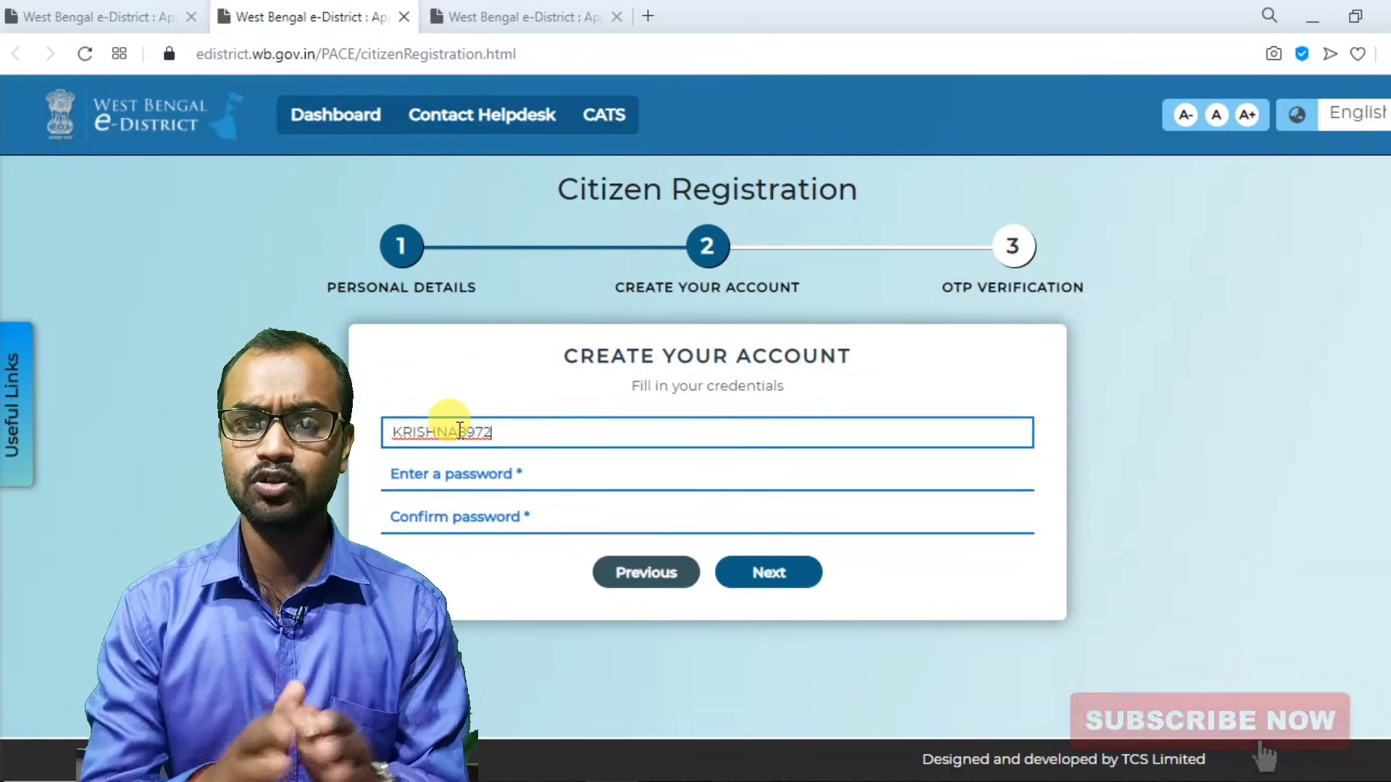
click(468, 477)
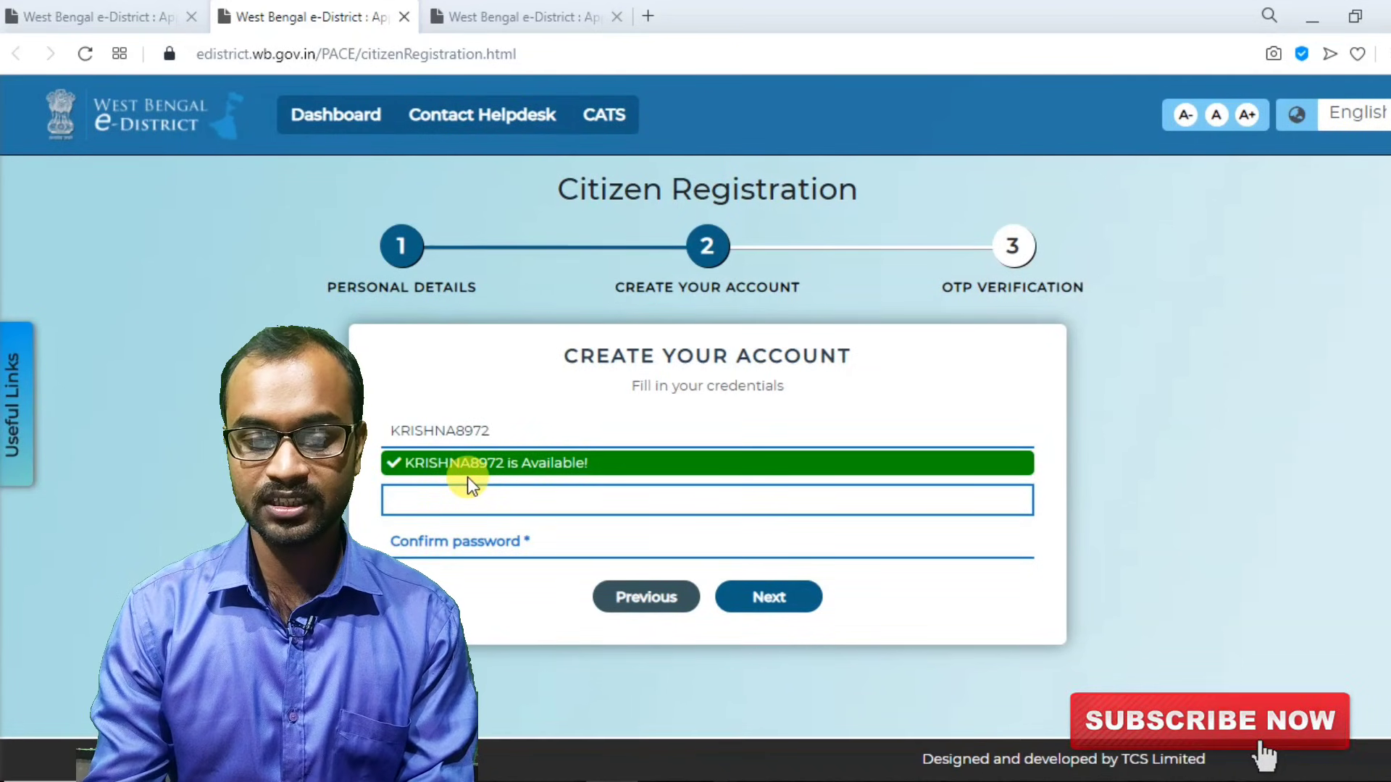
text(K)
key(BackSpace)
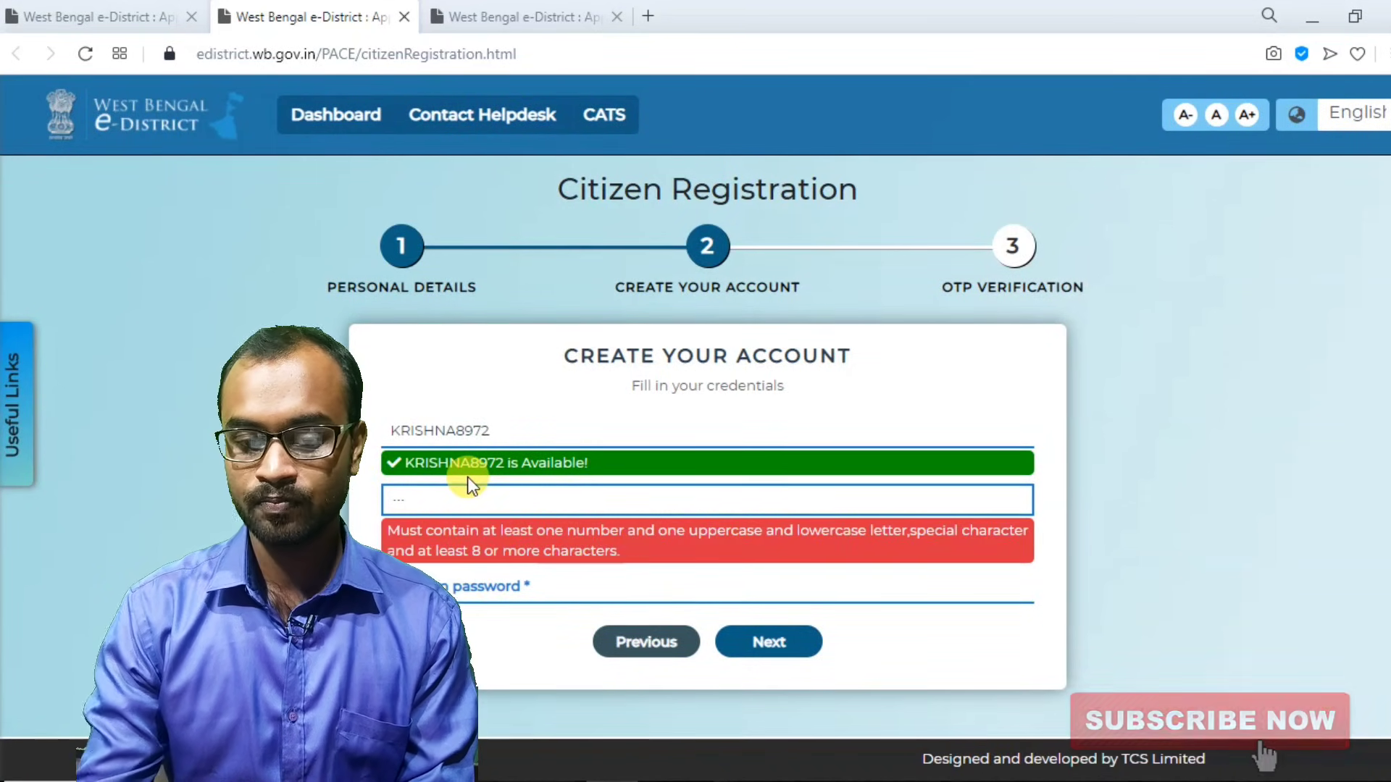
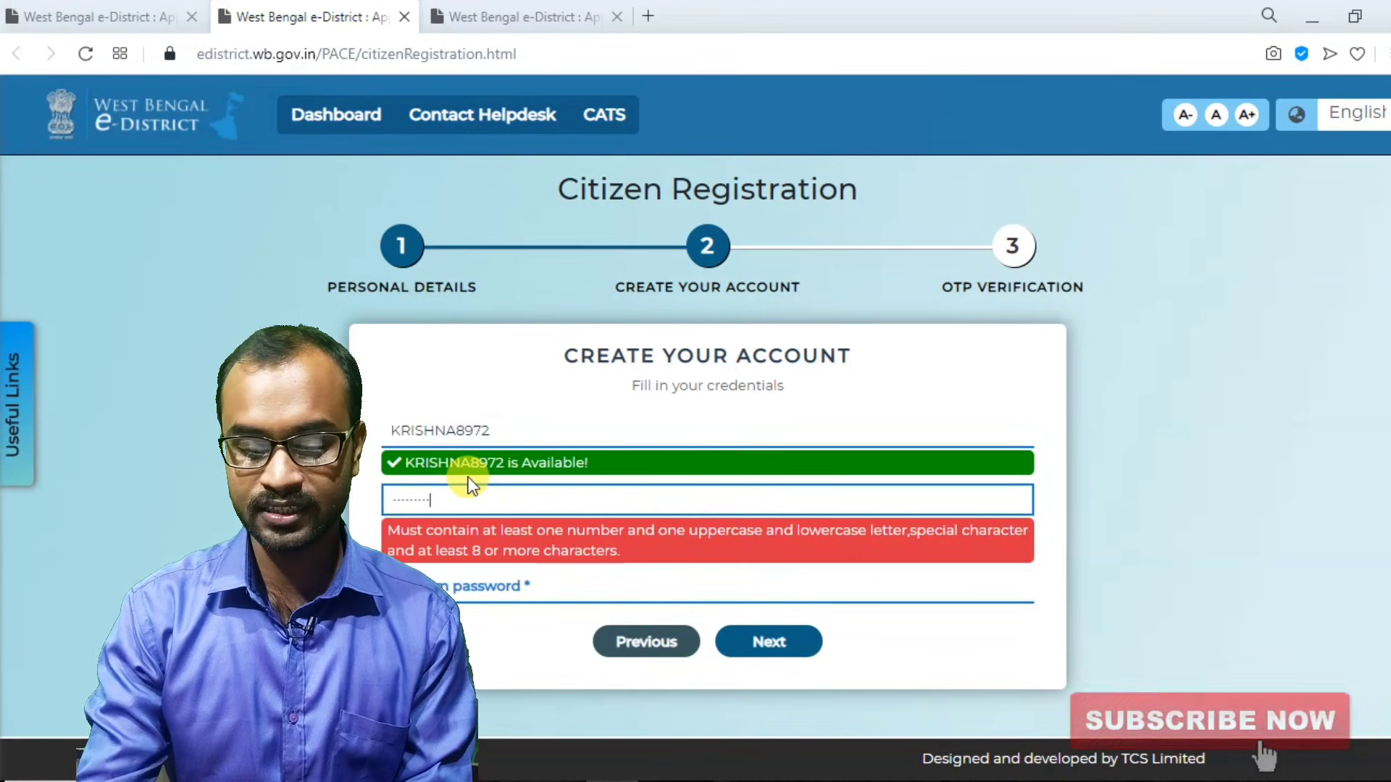
Fill in the password confirmation and try to proceed to OTP verification.
click(428, 586)
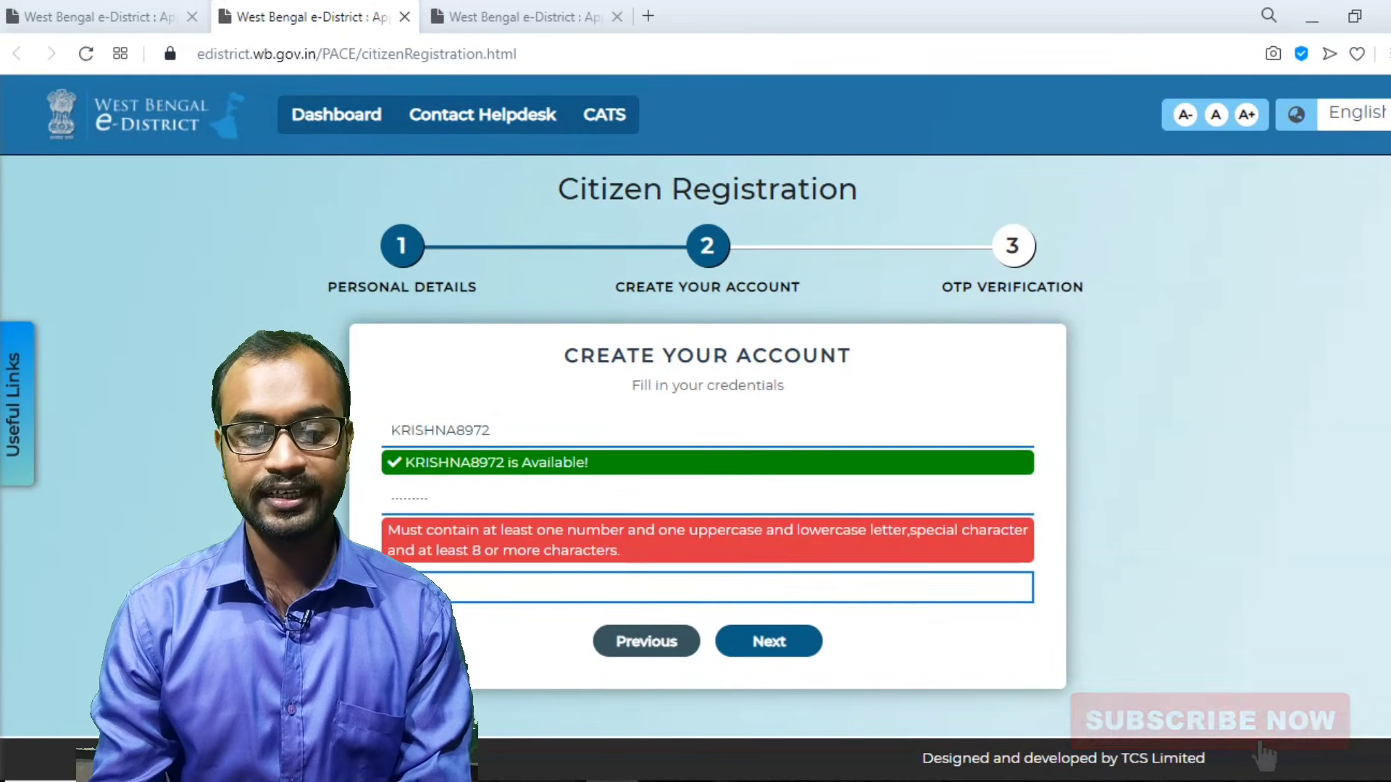
text(K)
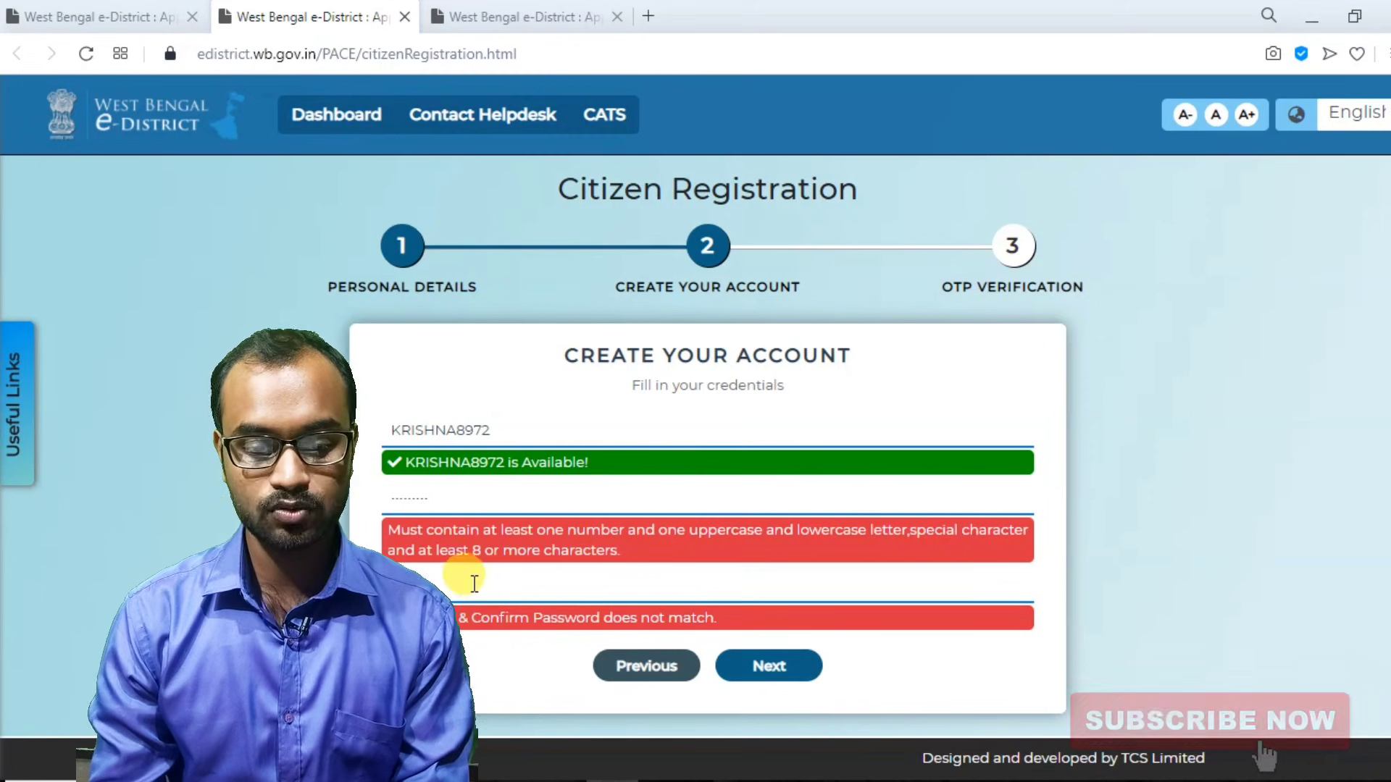
click(470, 588)
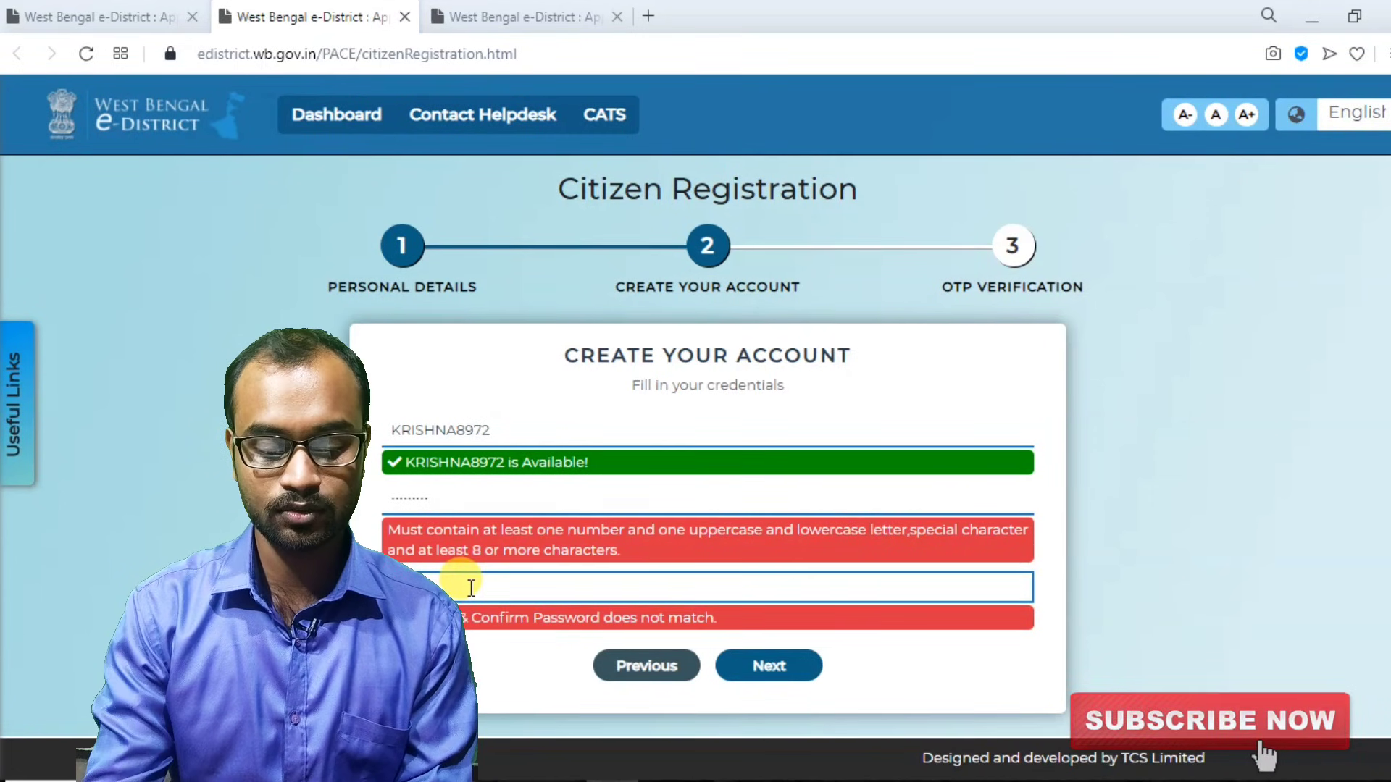
click(516, 507)
click(517, 539)
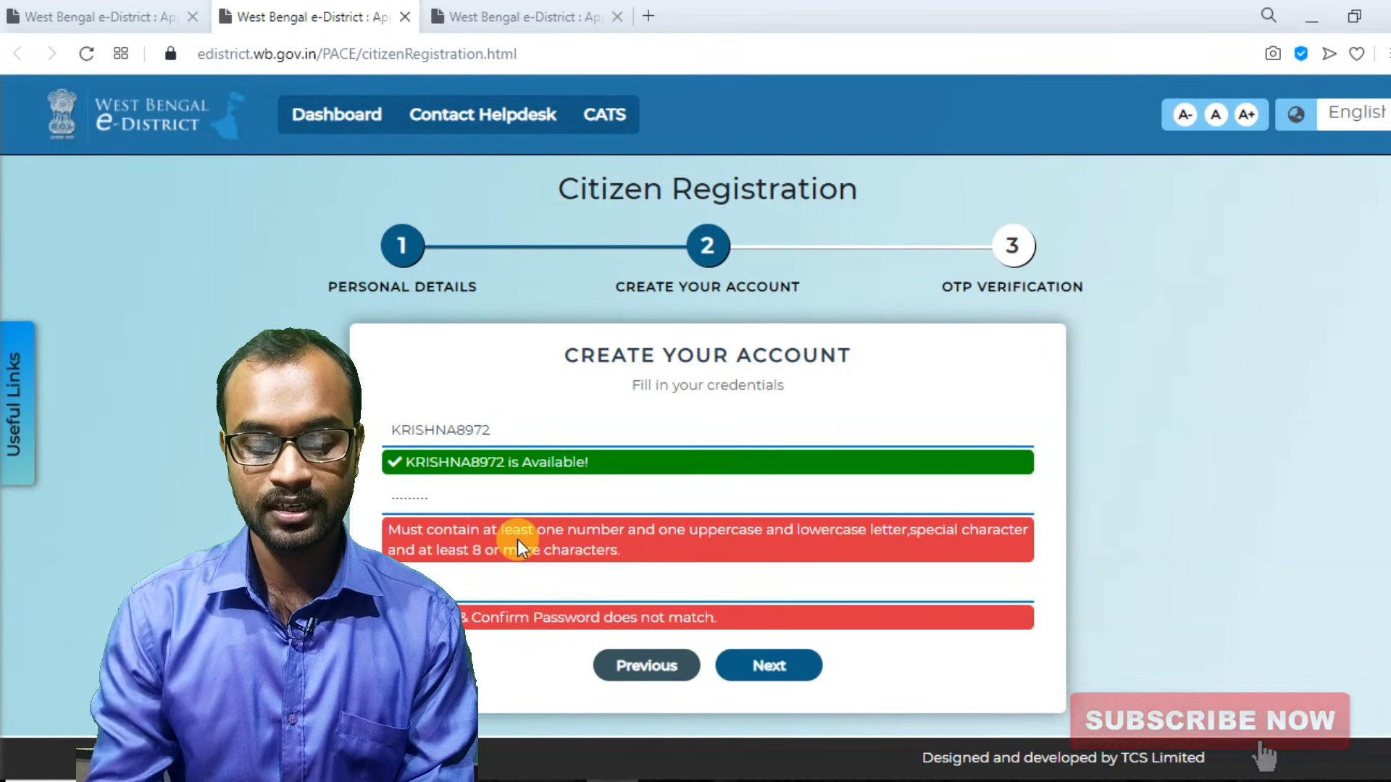
click(781, 676)
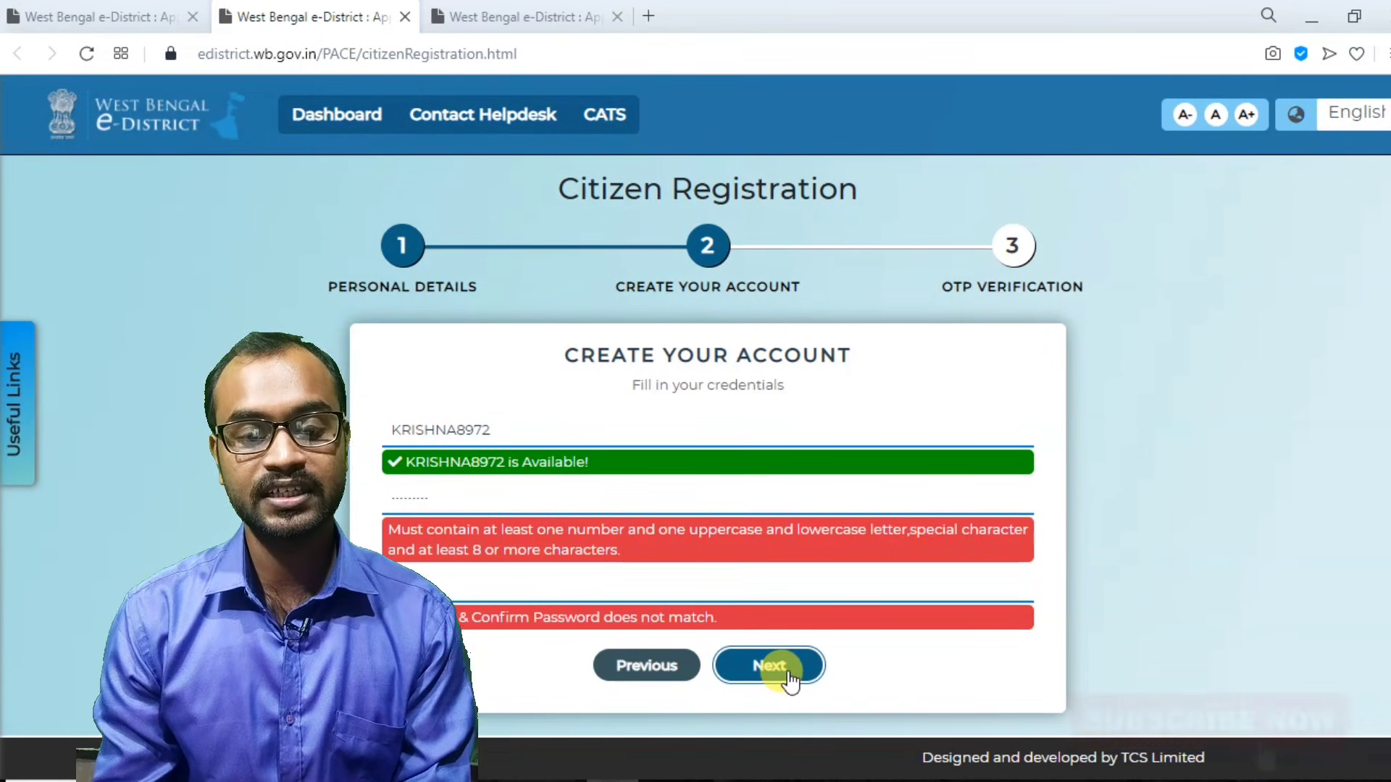
Replace the rejected password with a new one and re-enter it in Confirm Password.
click(534, 559)
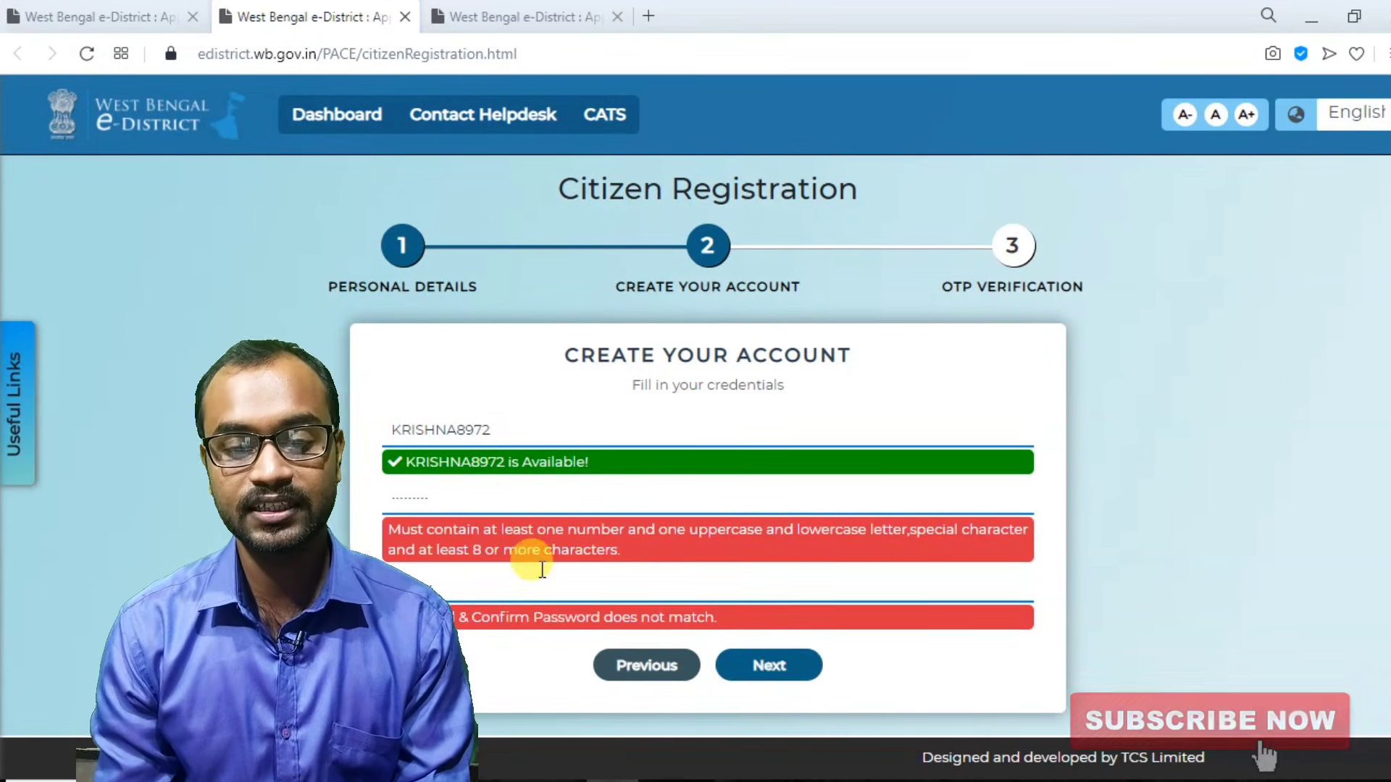
click(484, 499)
key(BackSpace)
key(BackSpace)
key(BackSpace)
key(BackSpace)
key(BackSpace)
key(BackSpace)
key(BackSpace)
key(BackSpace)
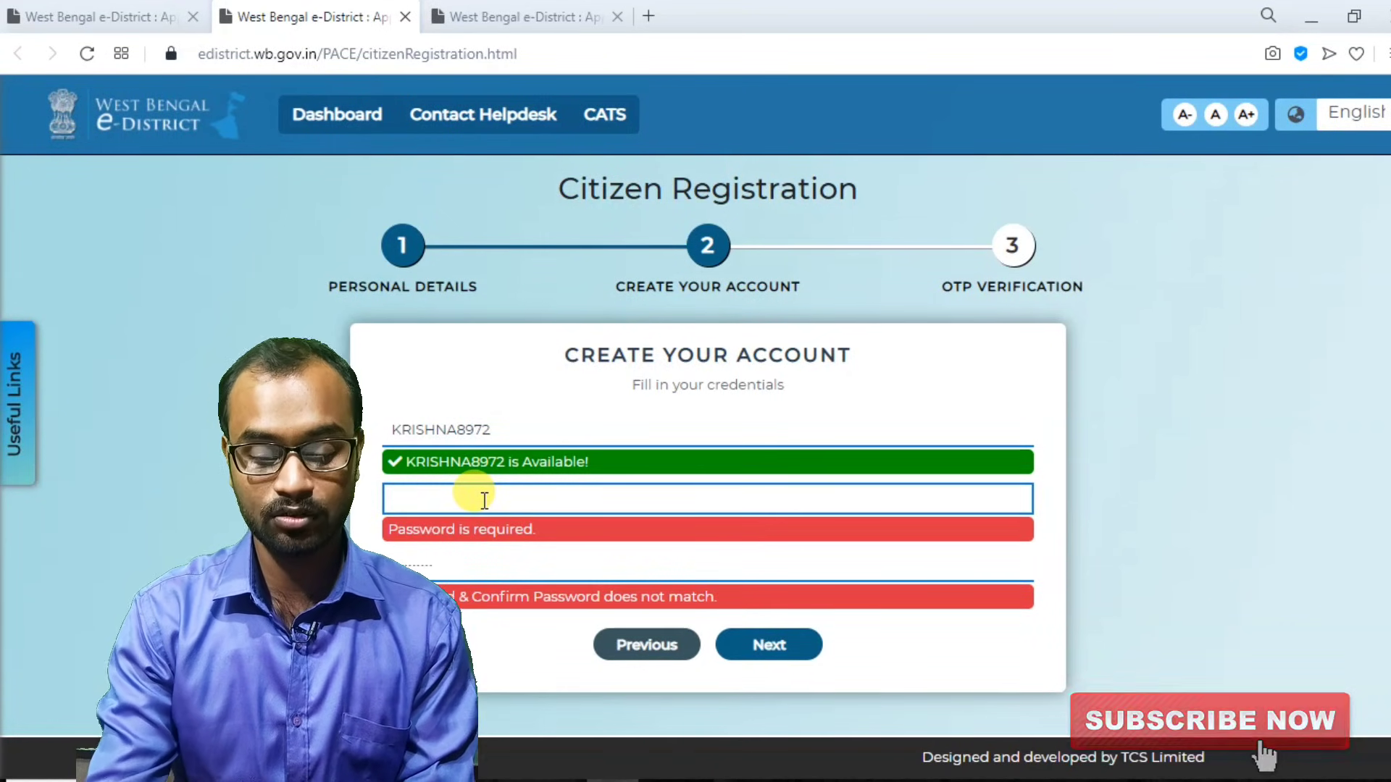
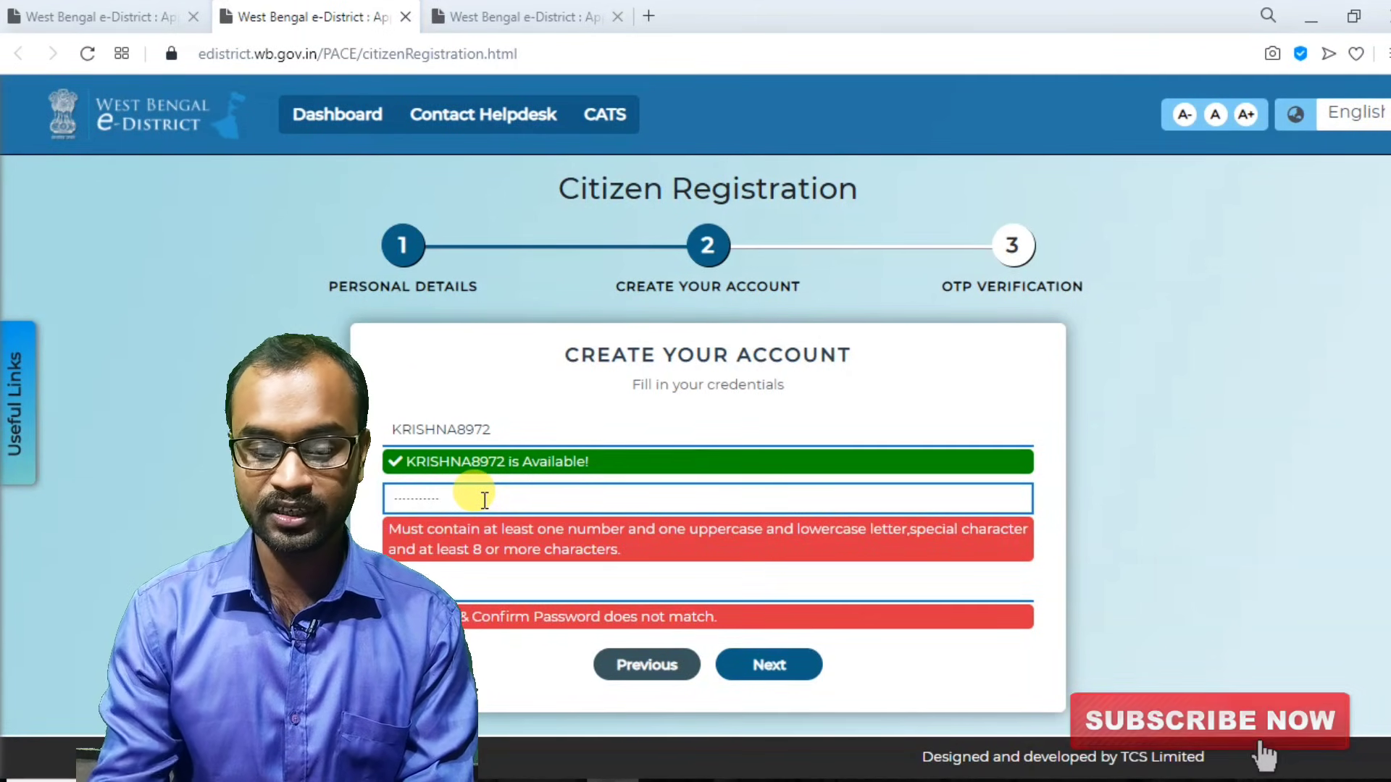
click(470, 582)
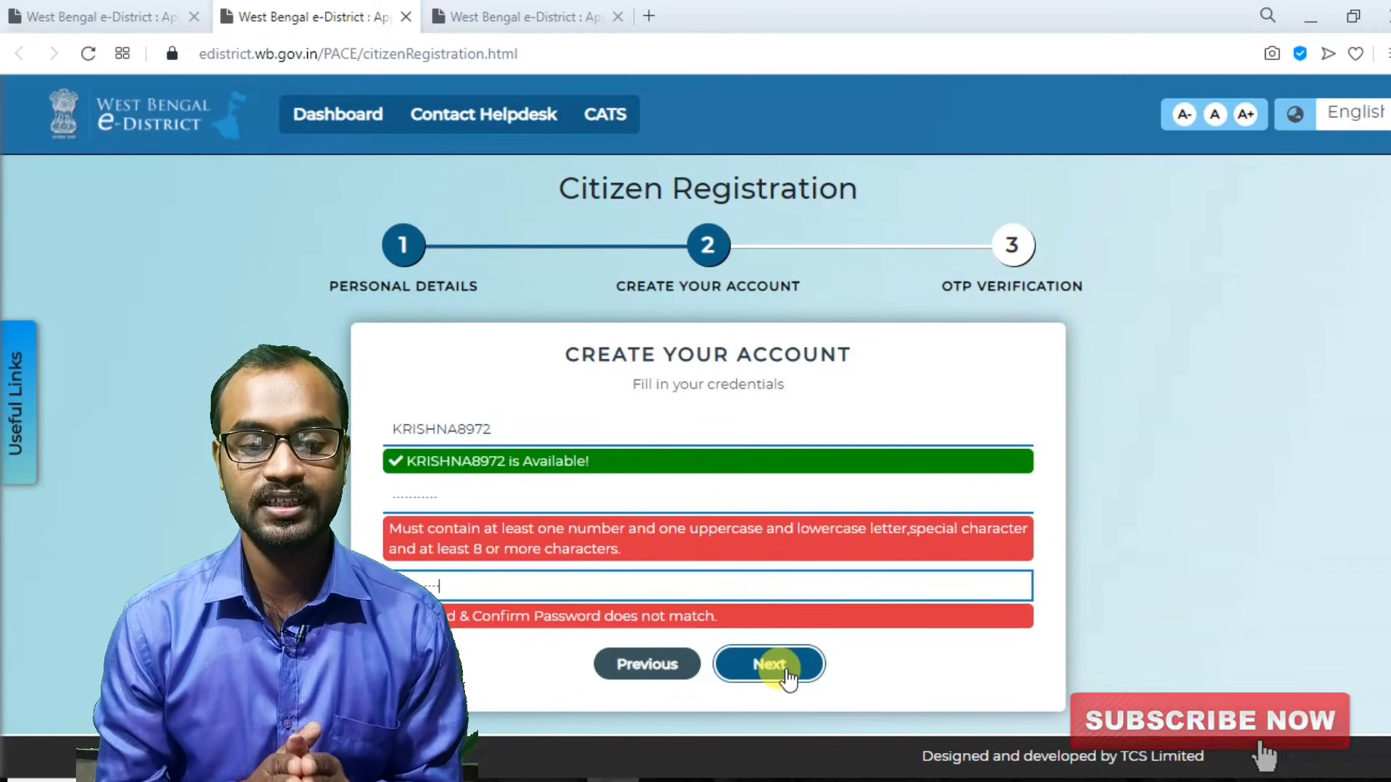
text(•••••••••••)
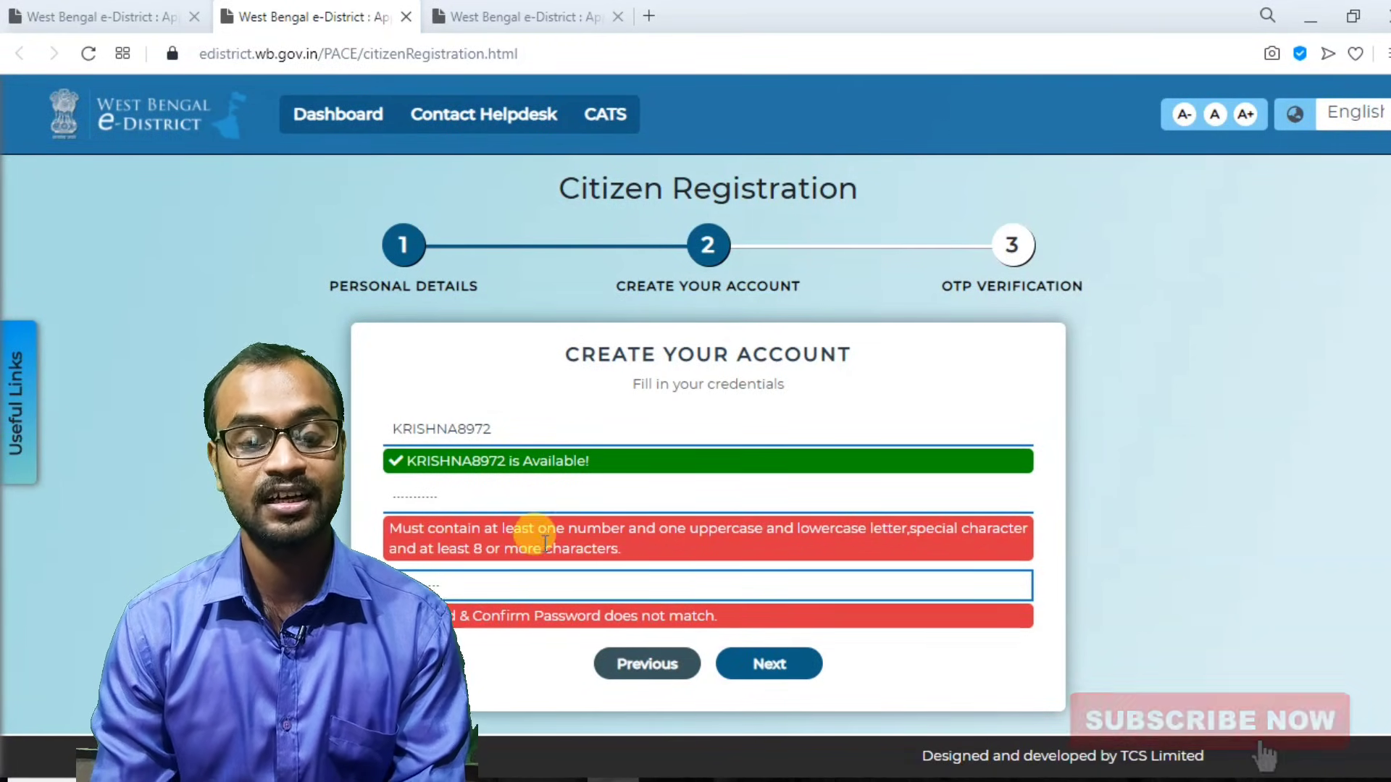
Clear the password field again, abandoning the account-creation form.
click(448, 500)
key(BackSpace)
key(BackSpace)
key(BackSpace)
key(BackSpace)
key(BackSpace)
key(BackSpace)
key(BackSpace)
key(BackSpace)
key(BackSpace)
key(BackSpace)
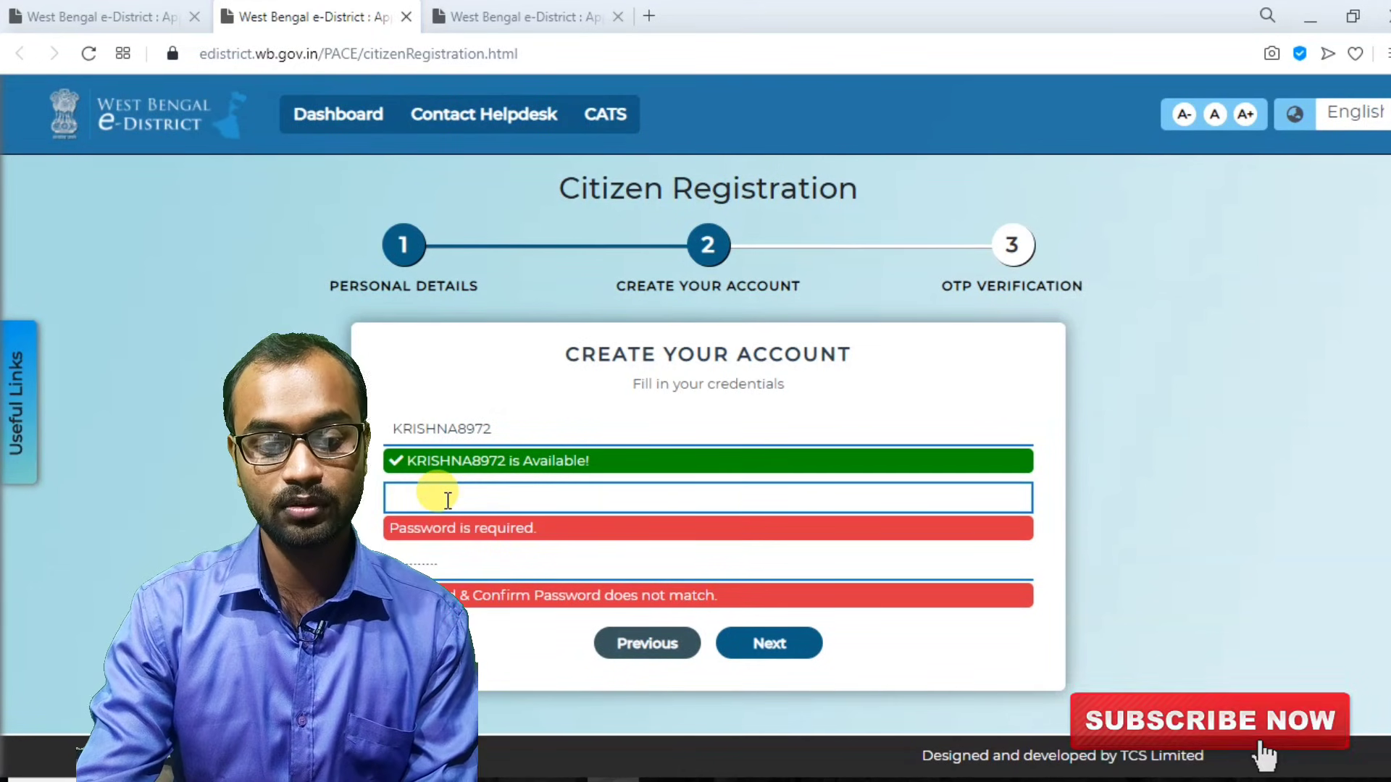
text(Kri)
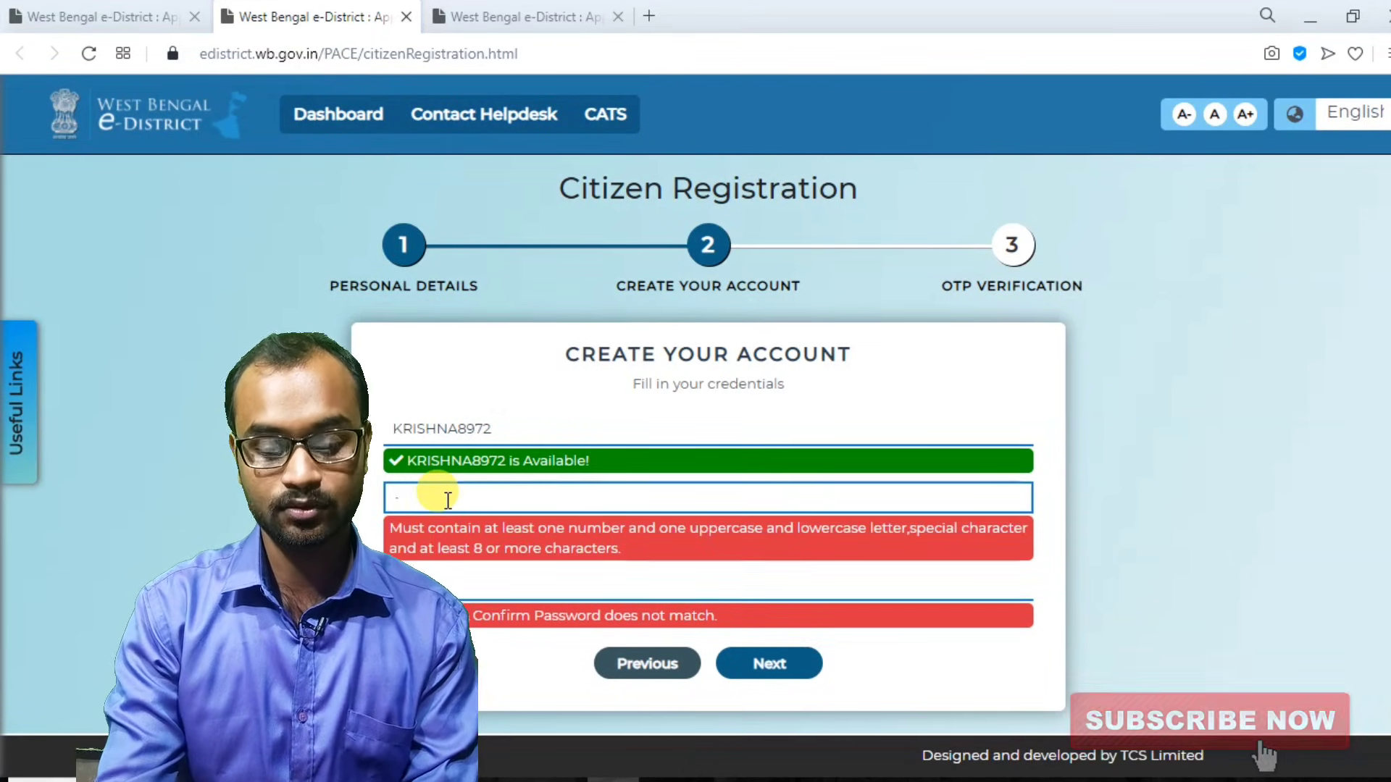
key(BackSpace)
key(BackSpace)
key(BackSpace)
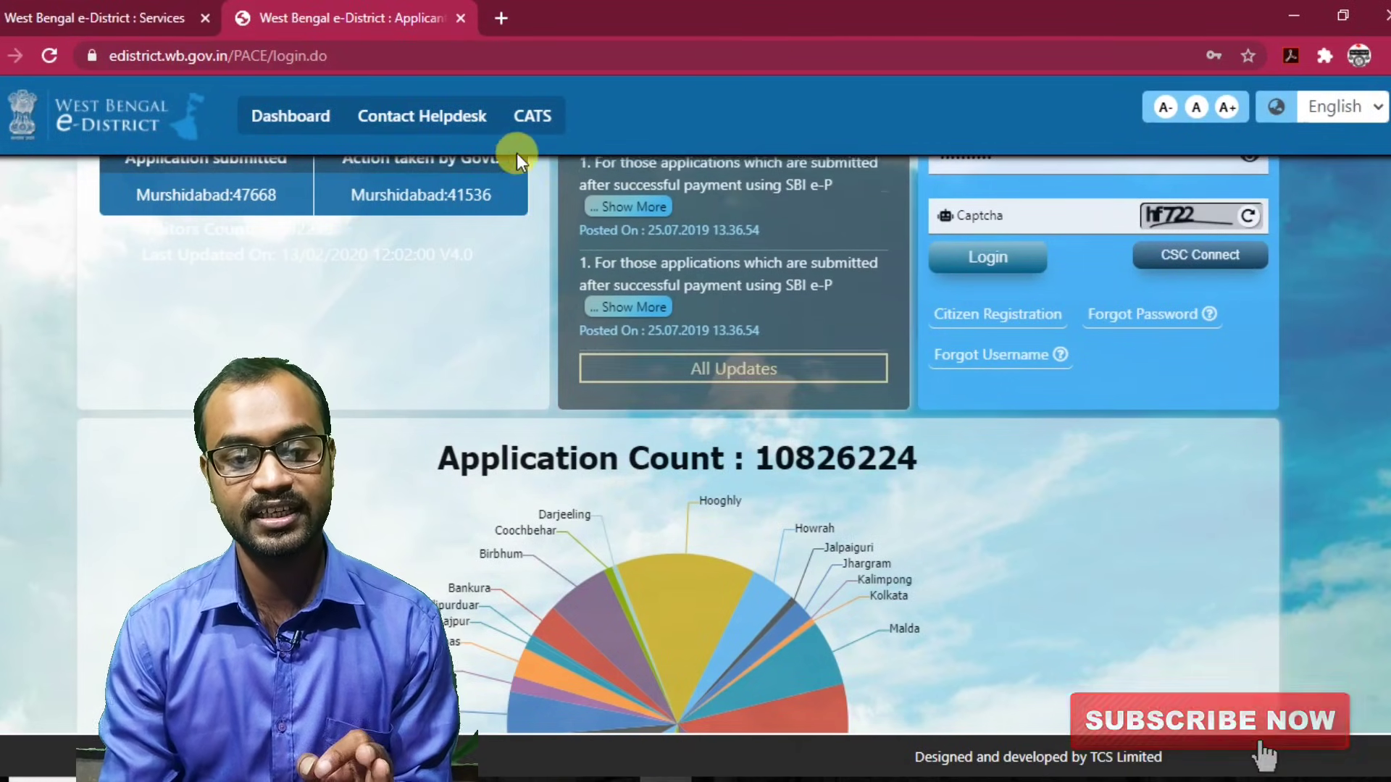
Switch to the portal's services page, zoom in, and choose Certificates under District services.
click(137, 8)
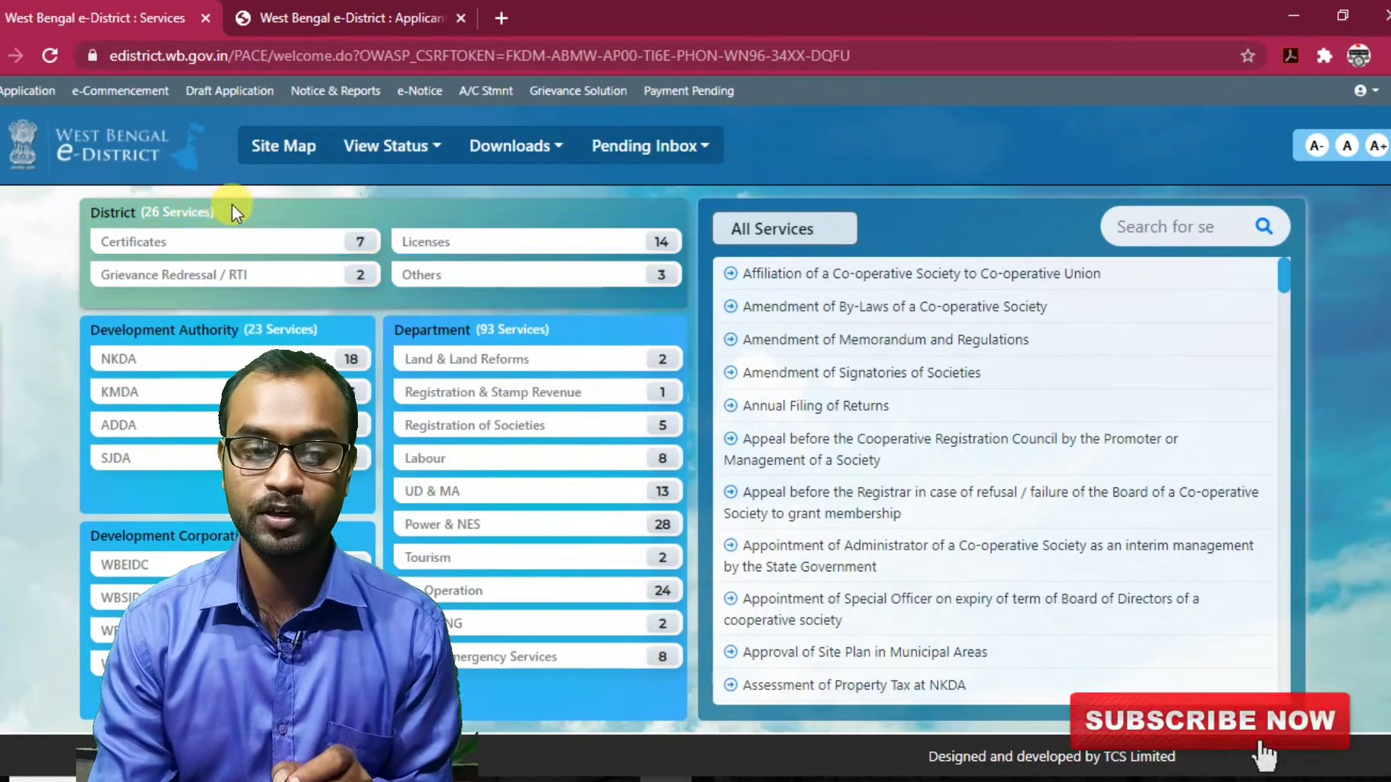
key(ctrl+plus)
key(ctrl+plus)
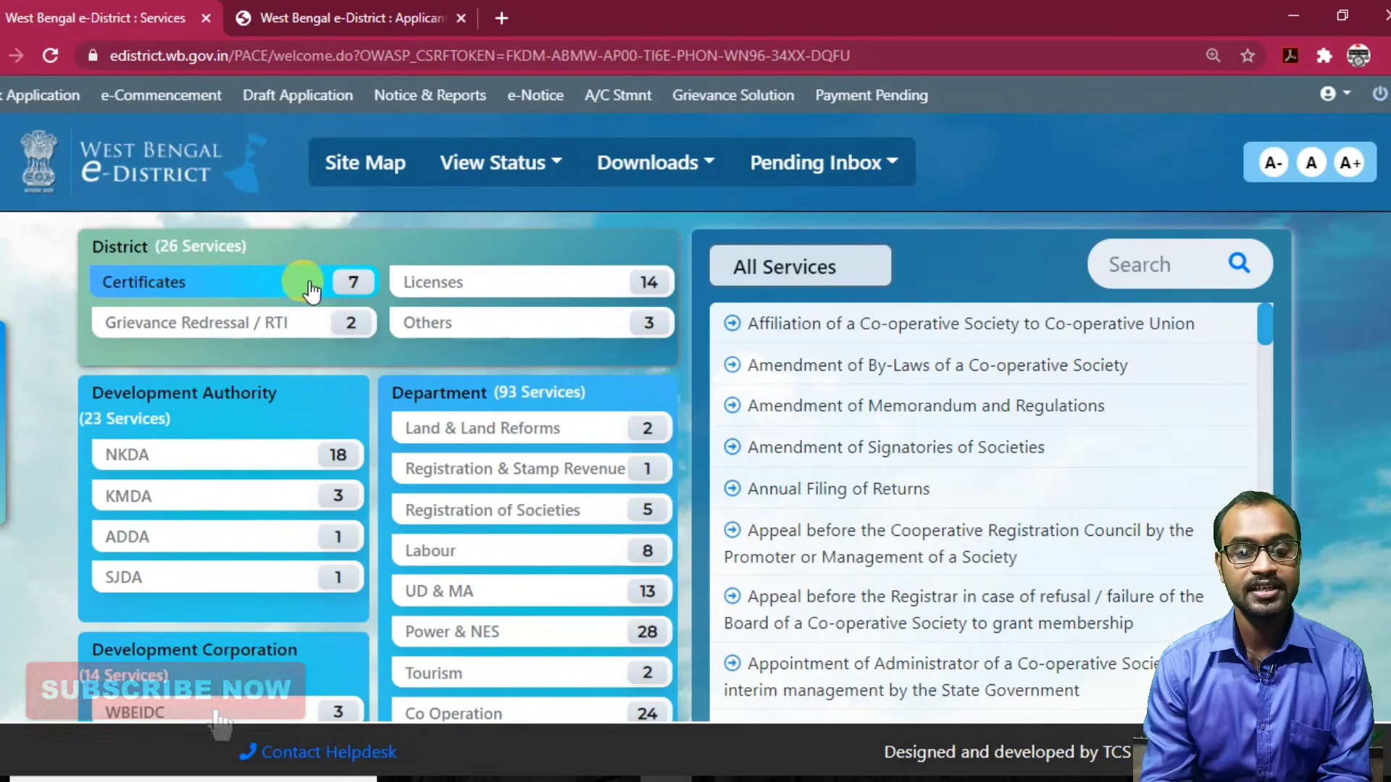
click(351, 290)
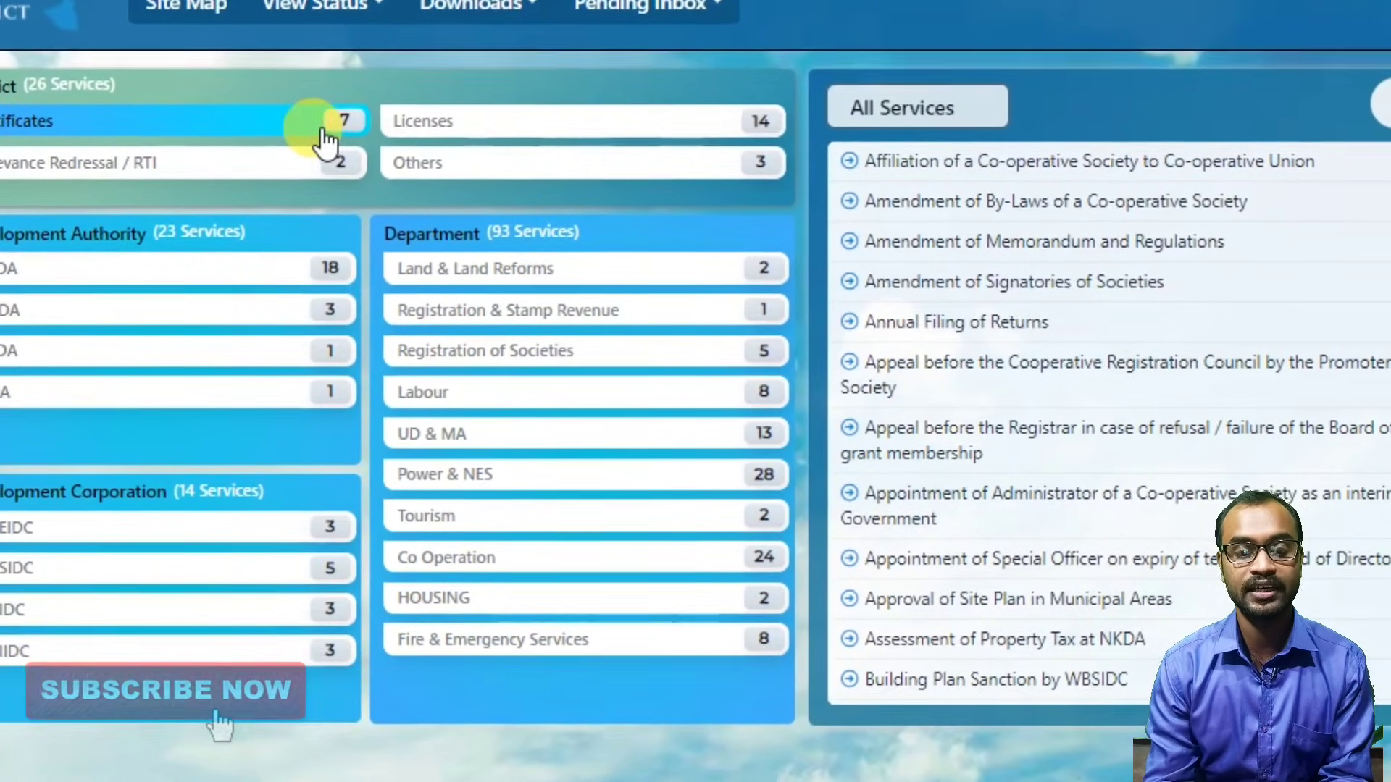
Show the certificate services list and scroll to the Local Residence (Domicile) Certificate entry.
click(326, 137)
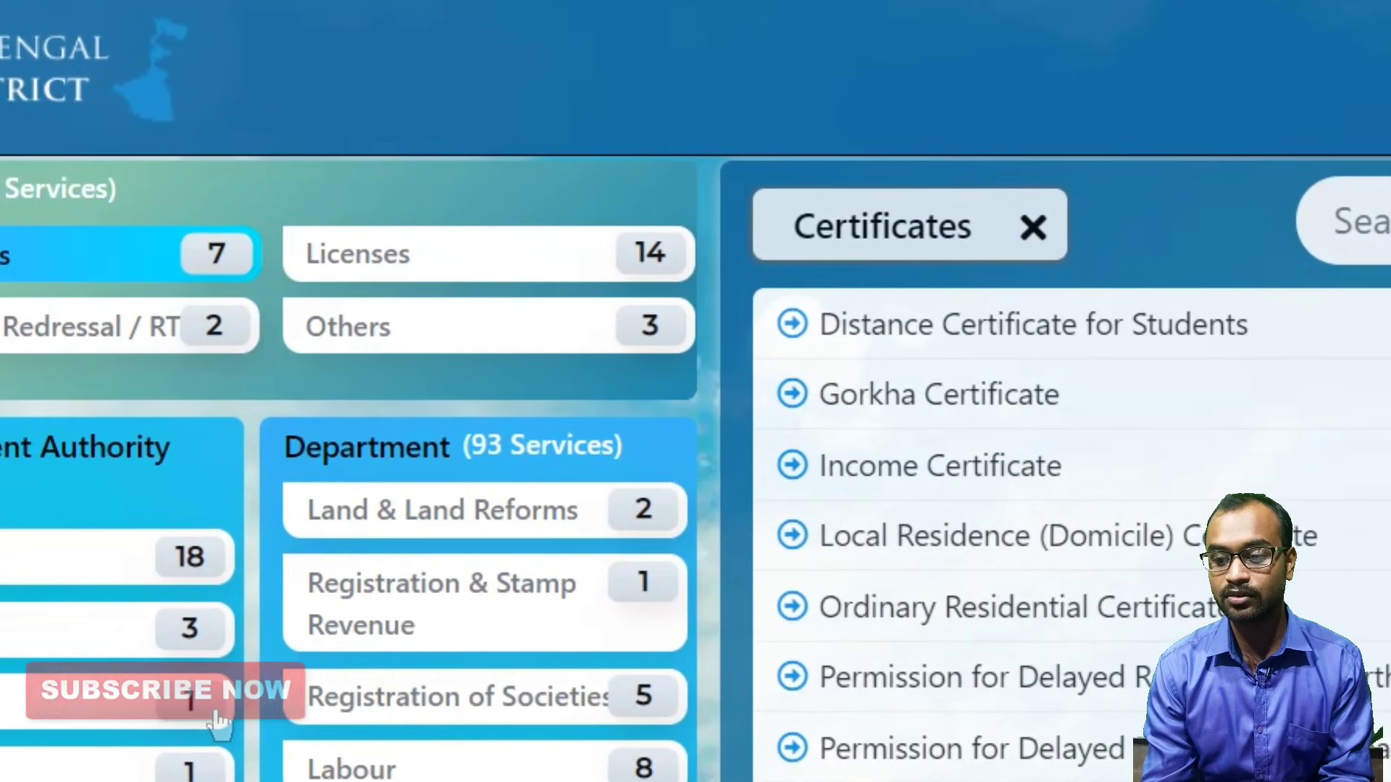
scroll(696, 464, down, 3)
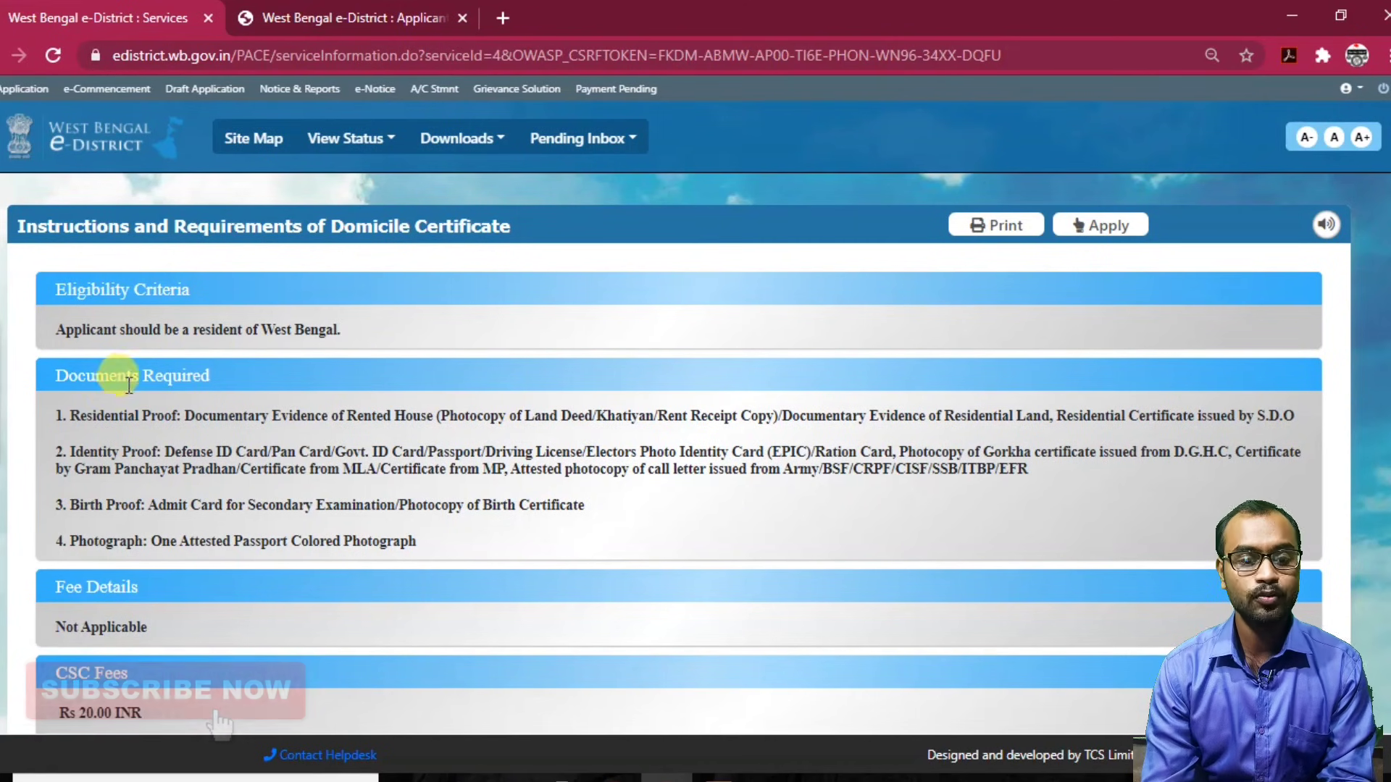
Review the residential and identity proof requirements, then scroll down the instructions page.
drag(335, 441, 384, 443)
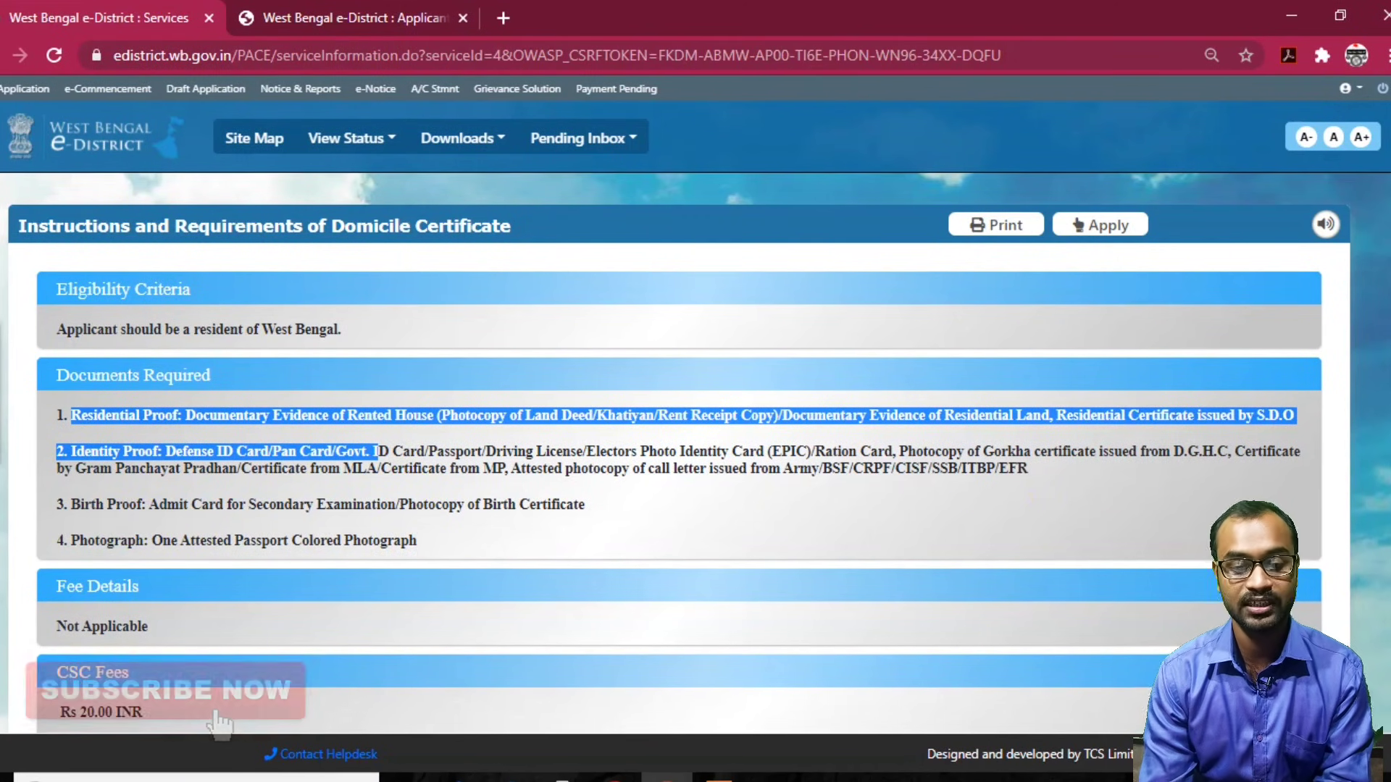
scroll(219, 722, down, 5)
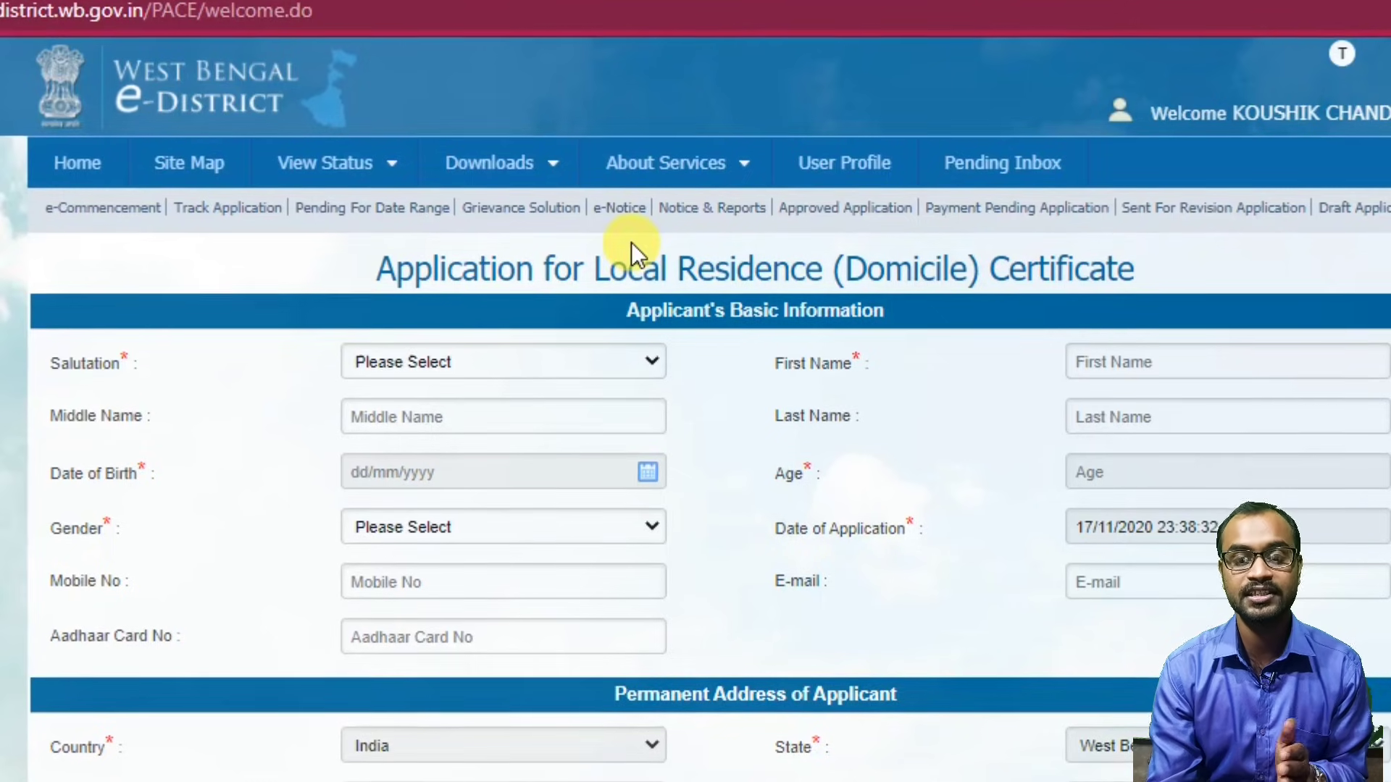
Set the salutation to Mr. and fill the applicant's first, middle and last names from suggestions.
drag(628, 270, 1034, 270)
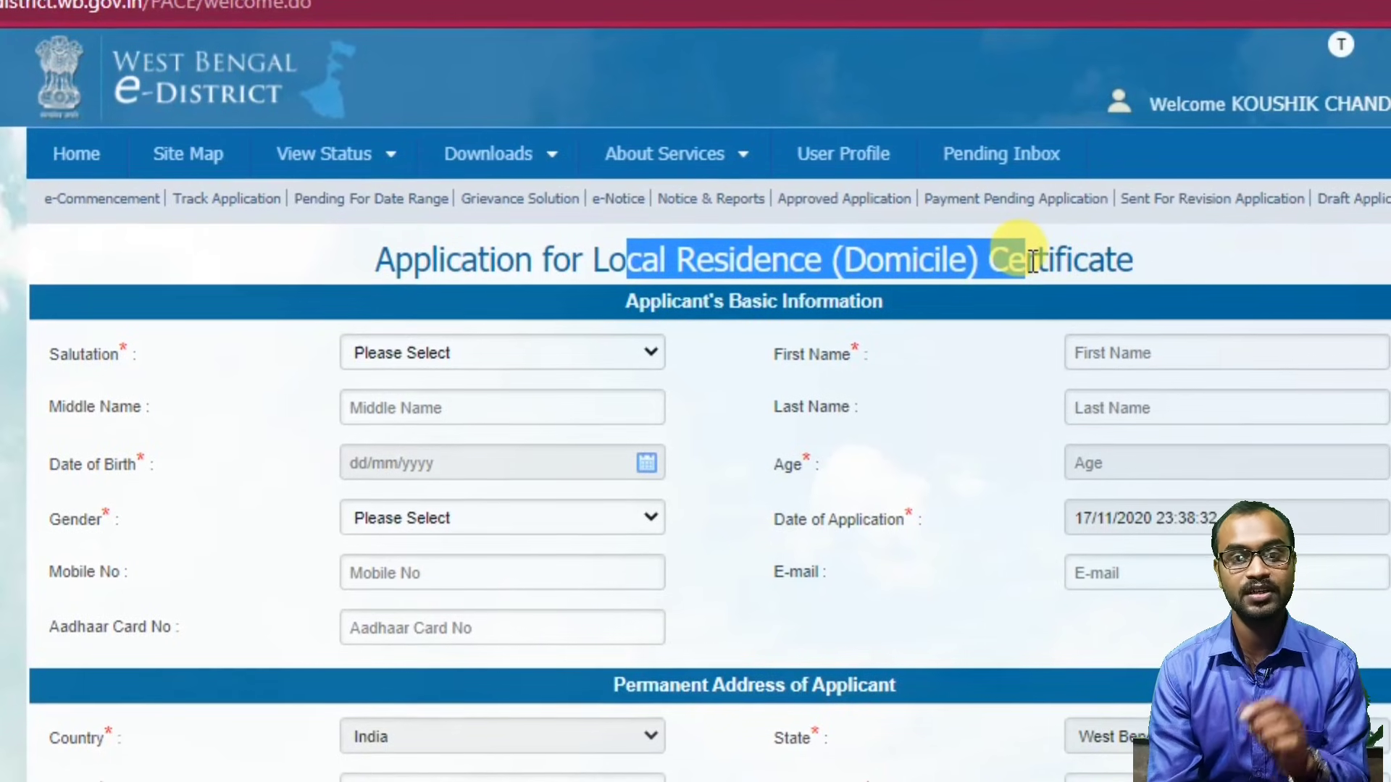
click(554, 338)
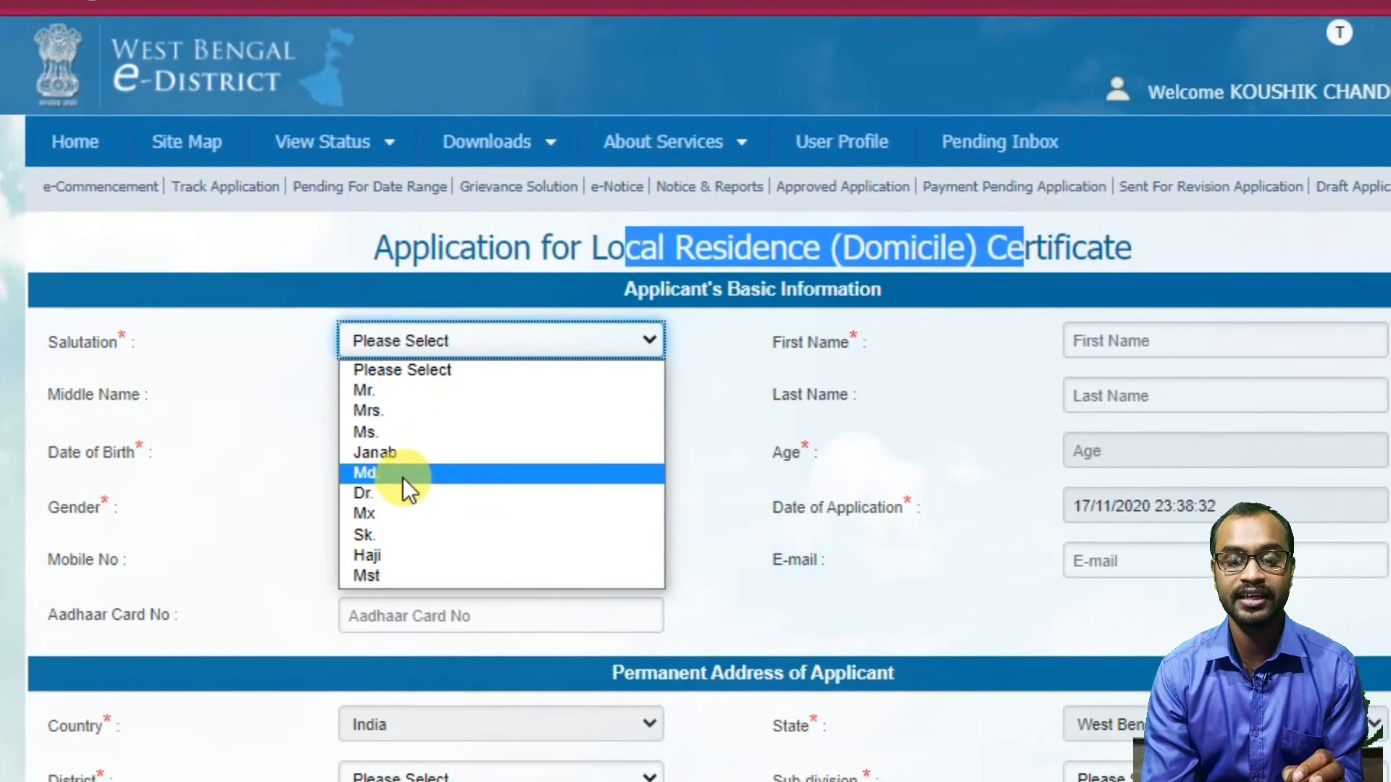
click(398, 389)
click(1195, 335)
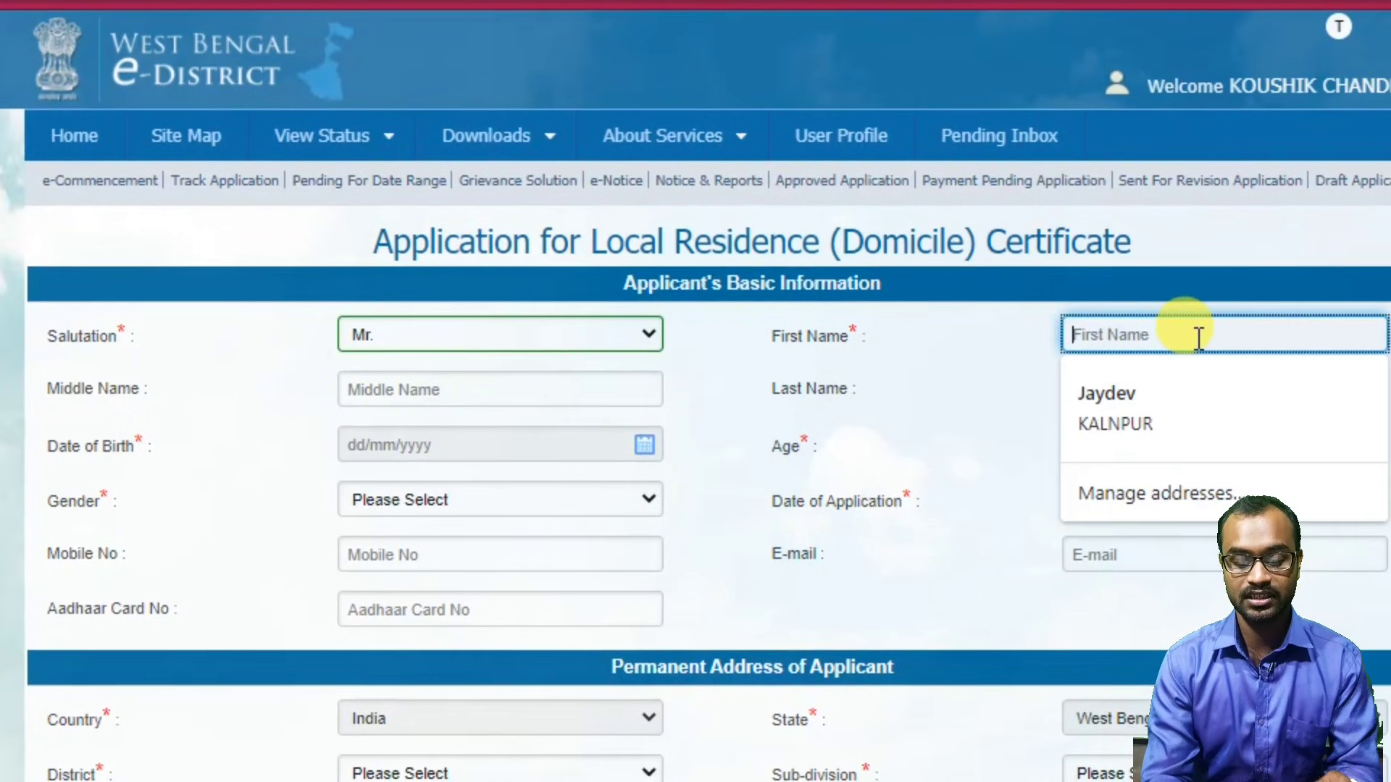
text(Kr)
click(1181, 371)
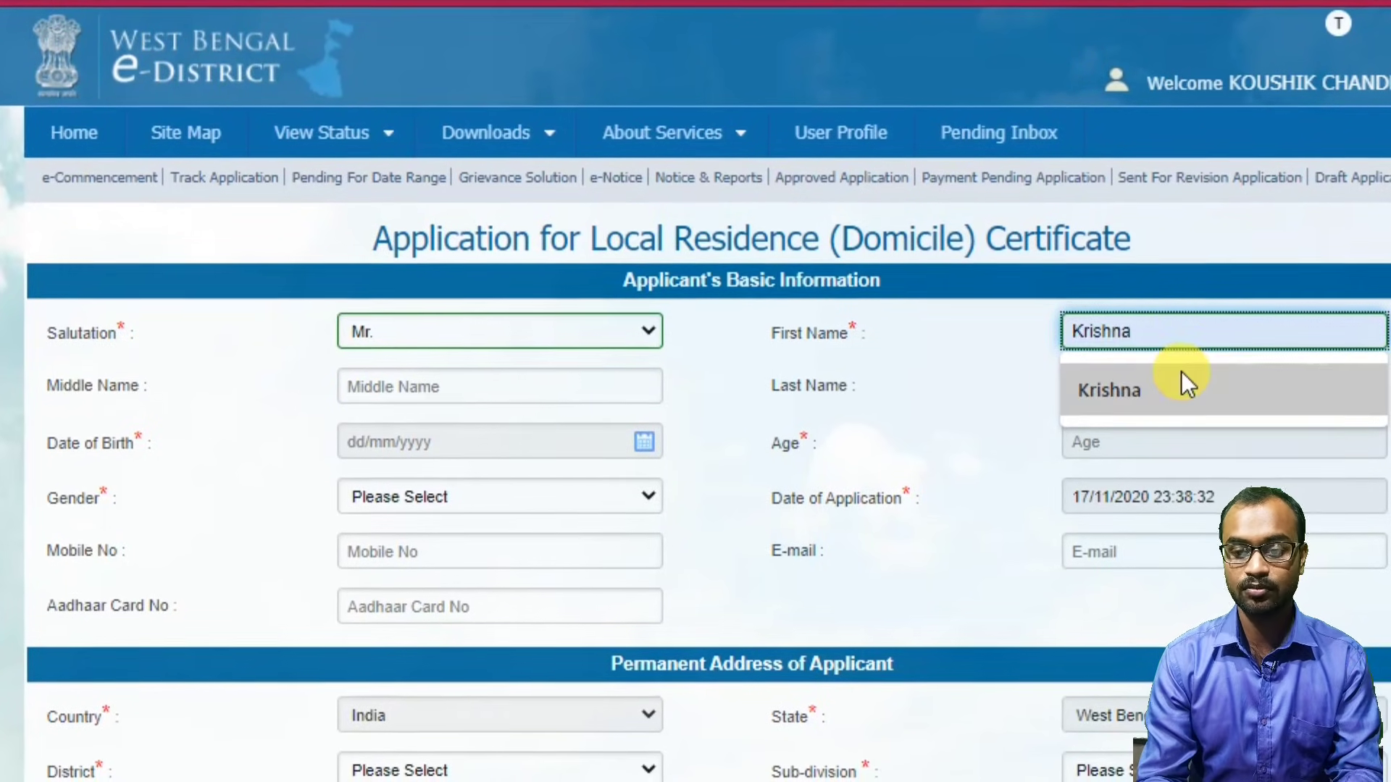
click(559, 372)
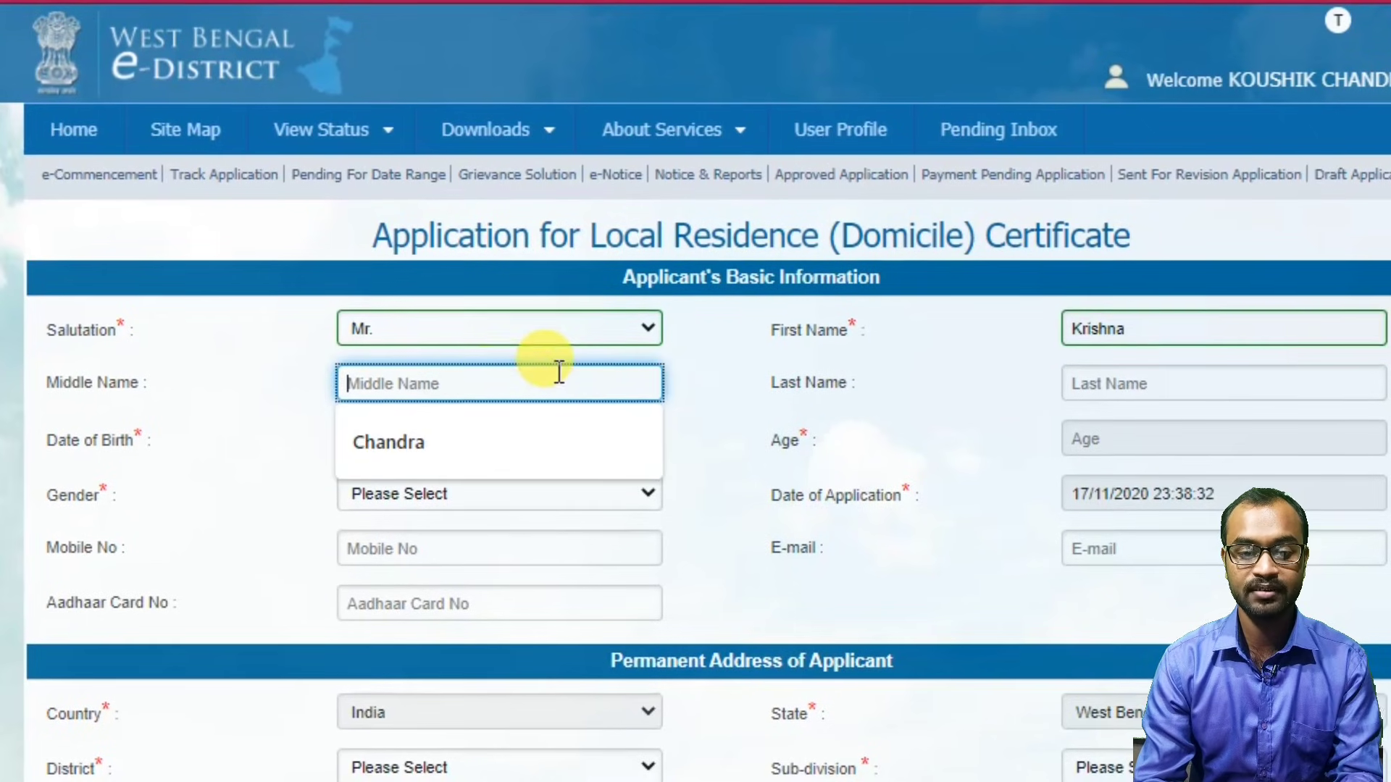
click(414, 438)
click(1159, 380)
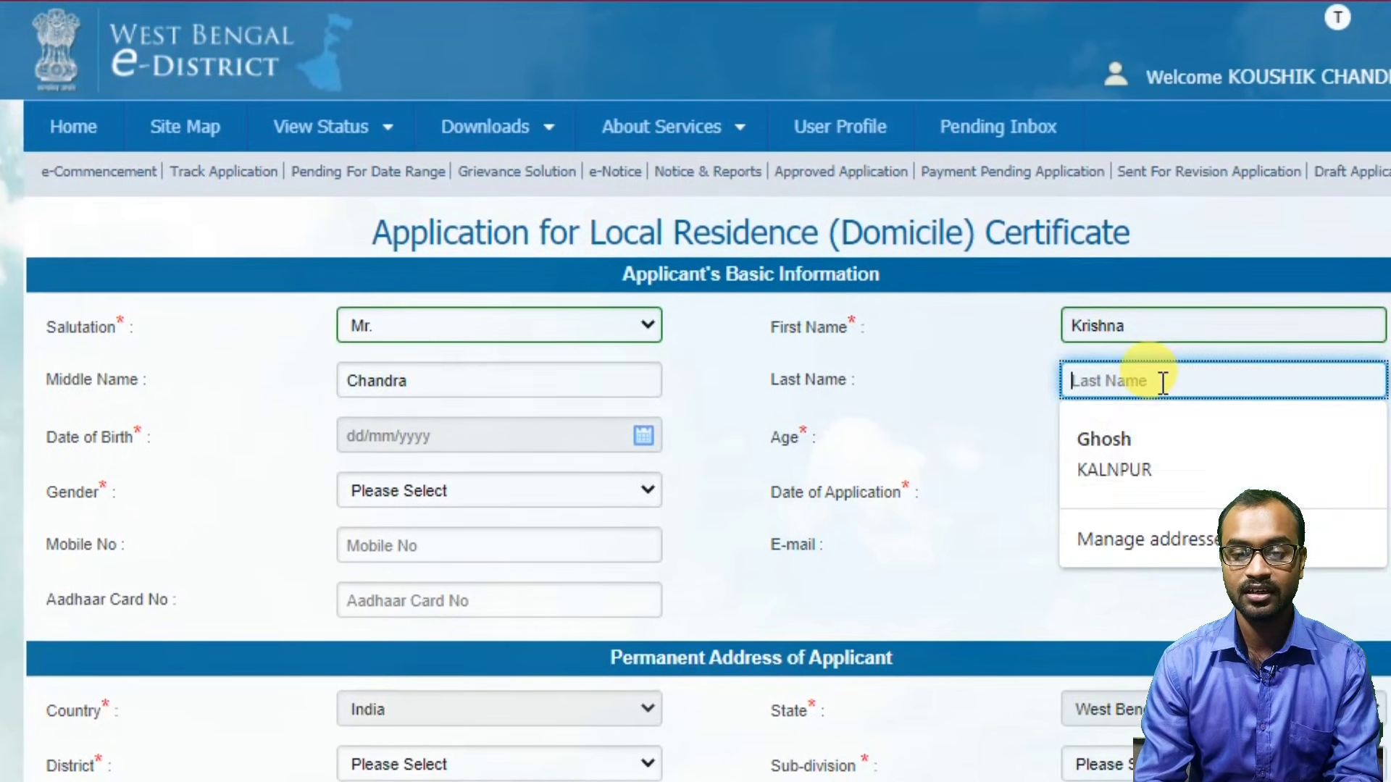
click(1133, 438)
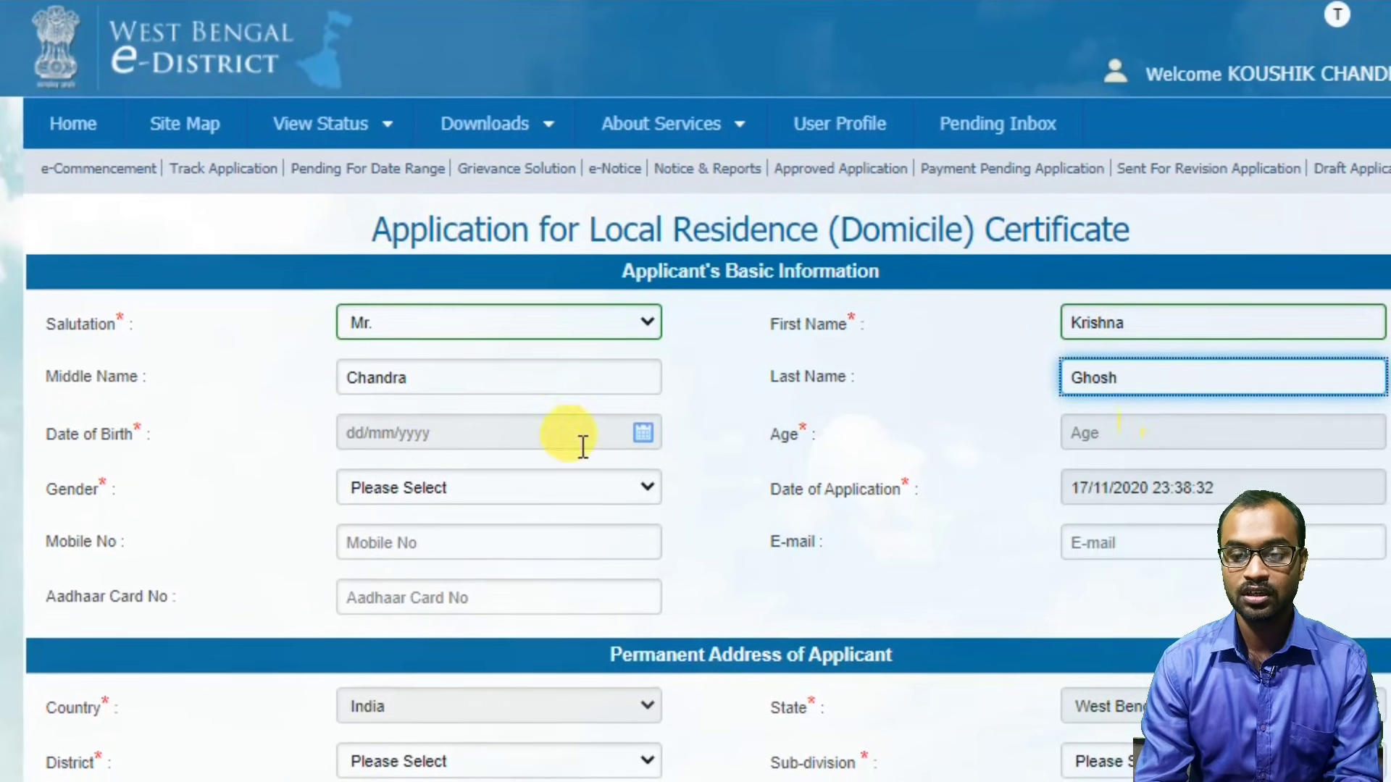
click(459, 434)
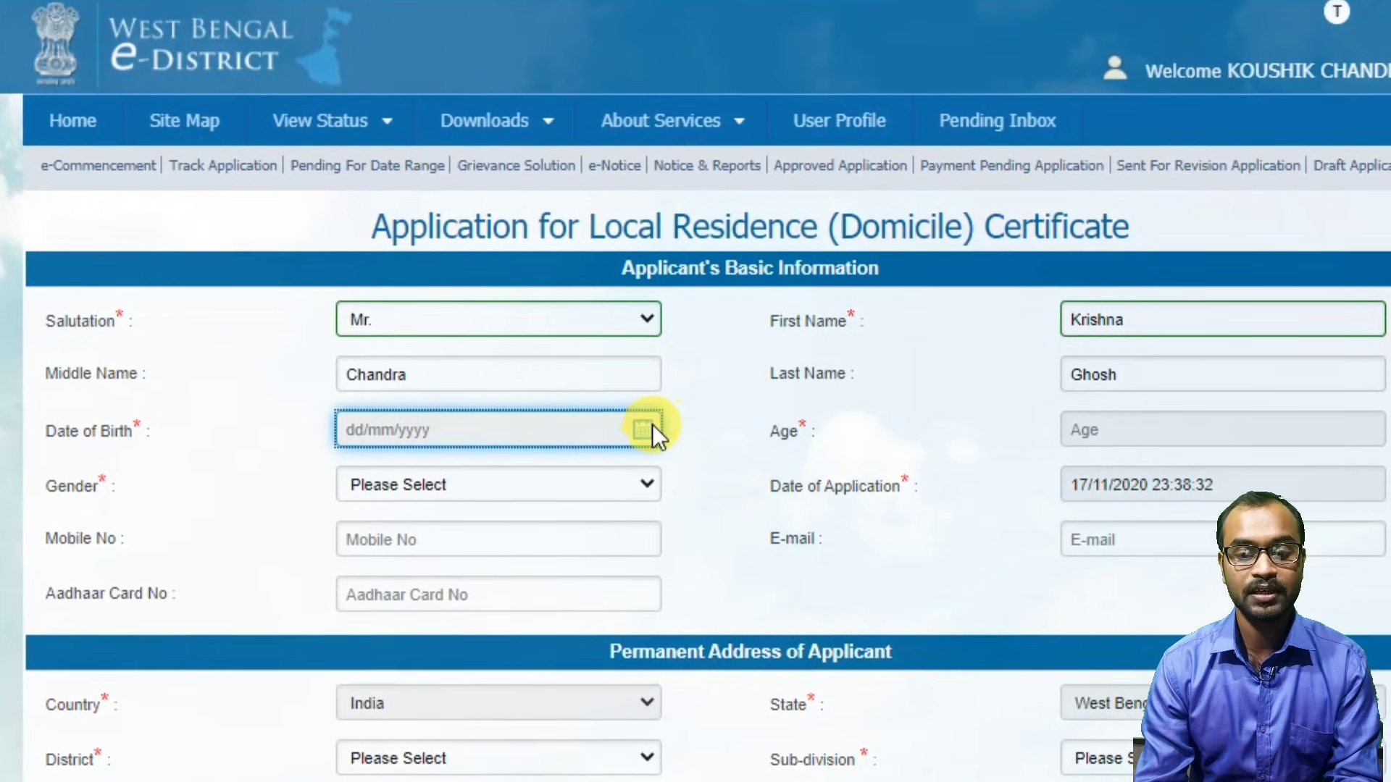
click(1070, 432)
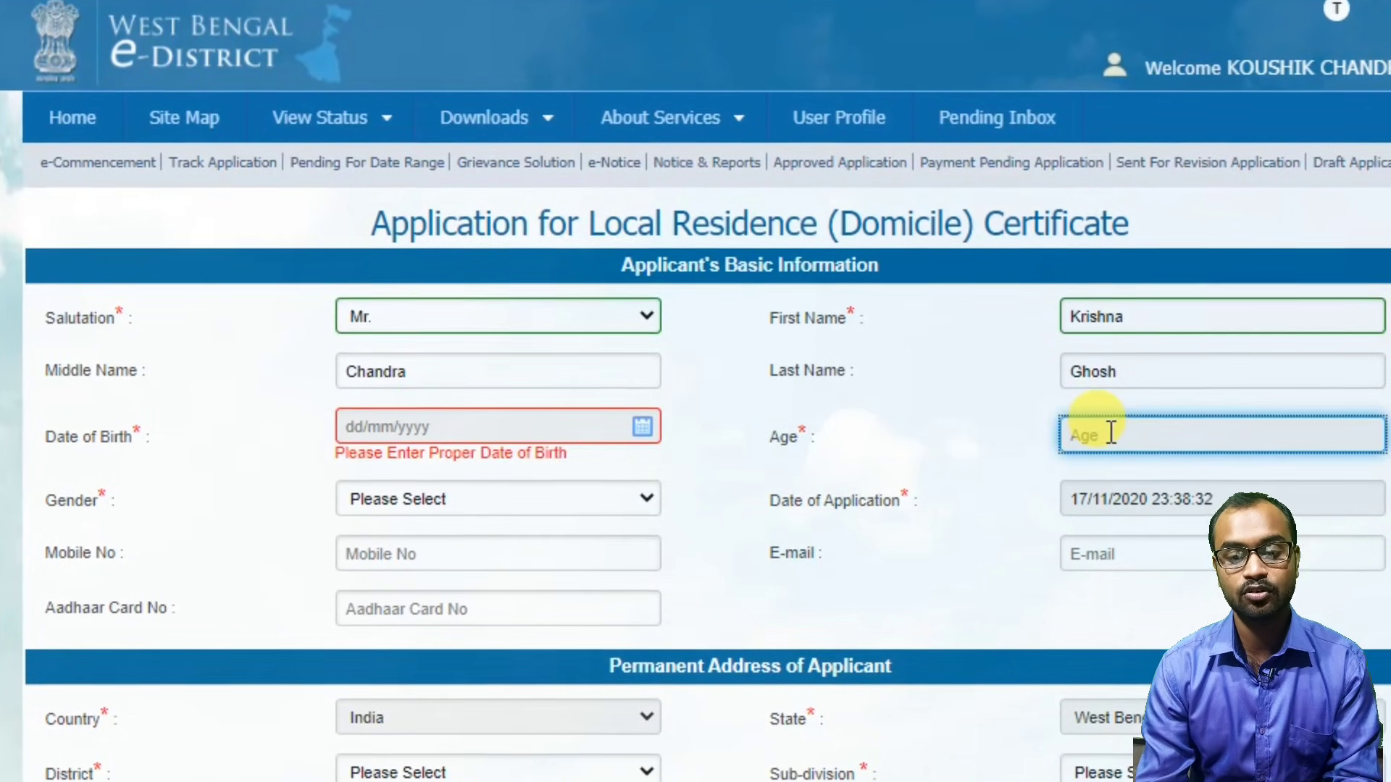
click(640, 424)
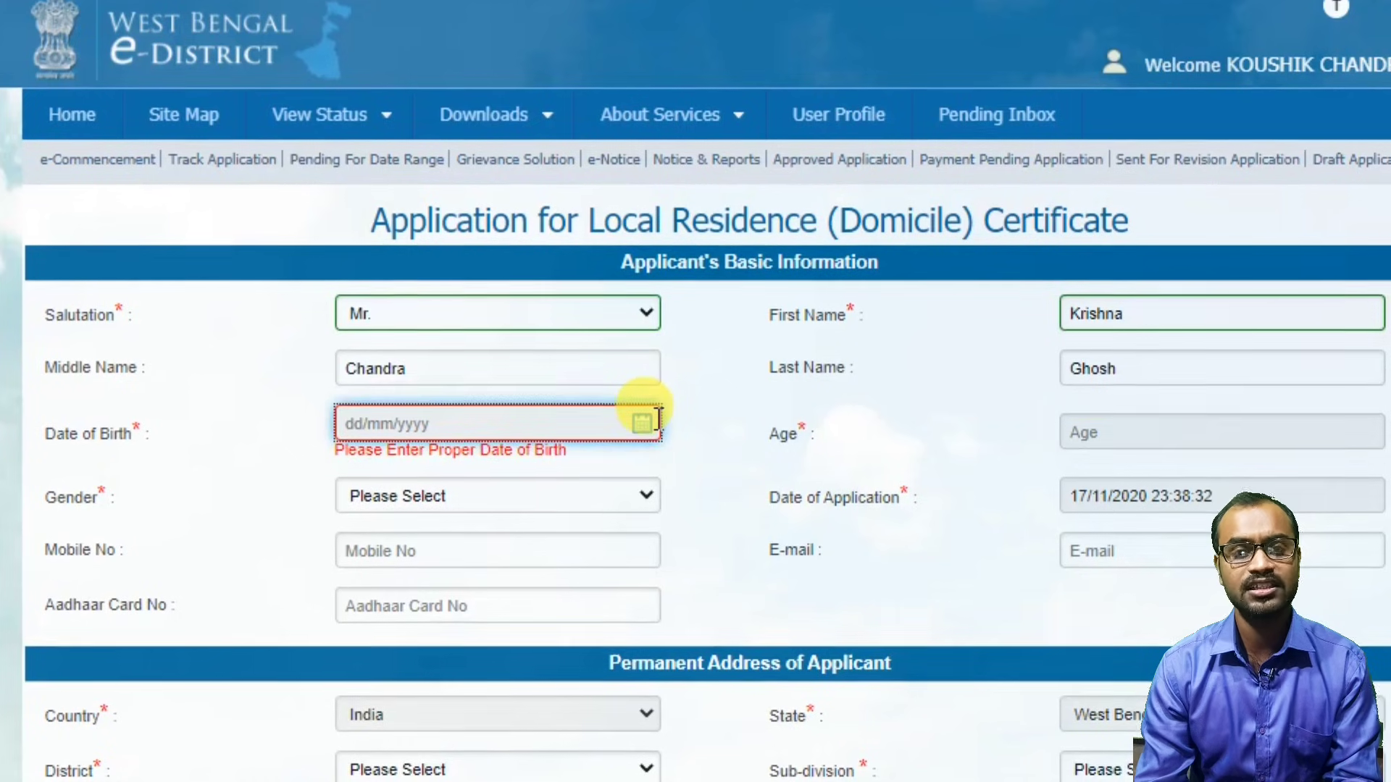
click(640, 424)
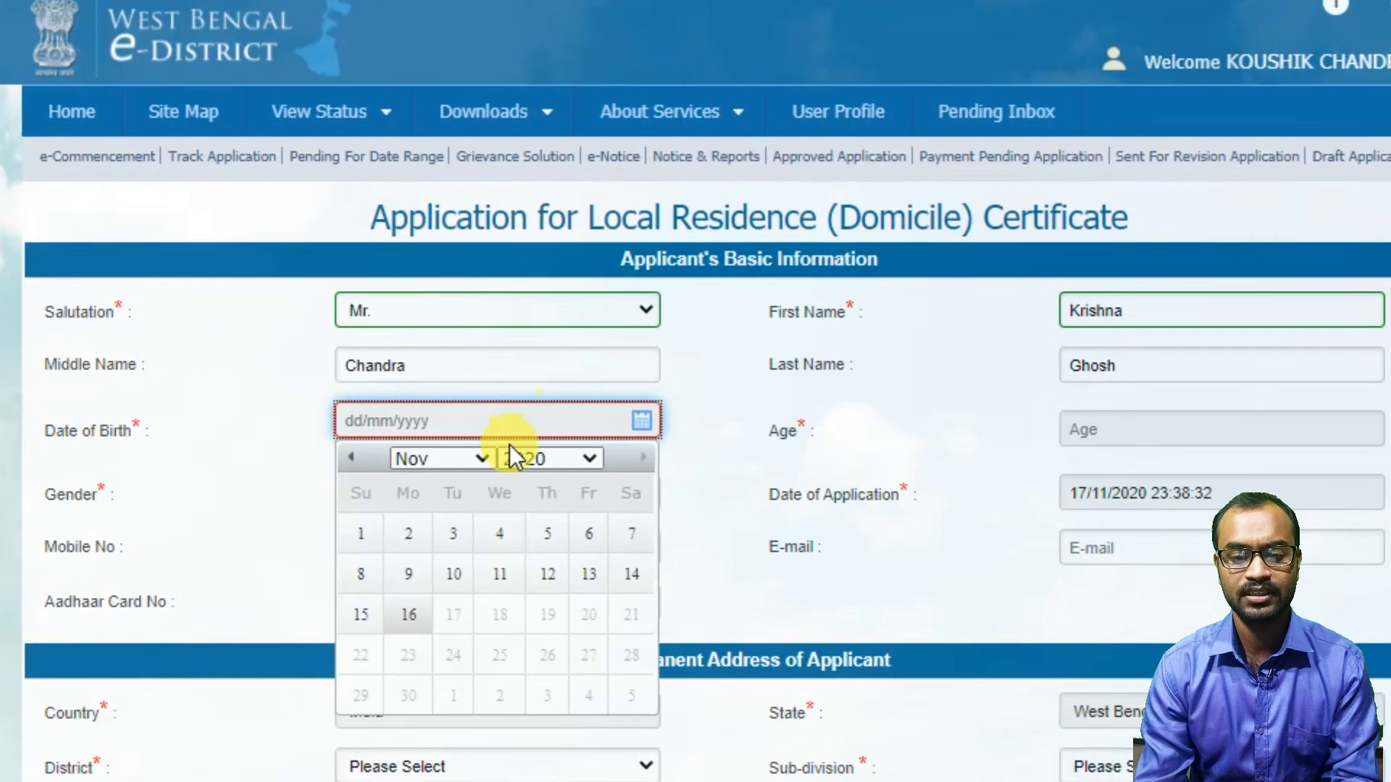
click(589, 457)
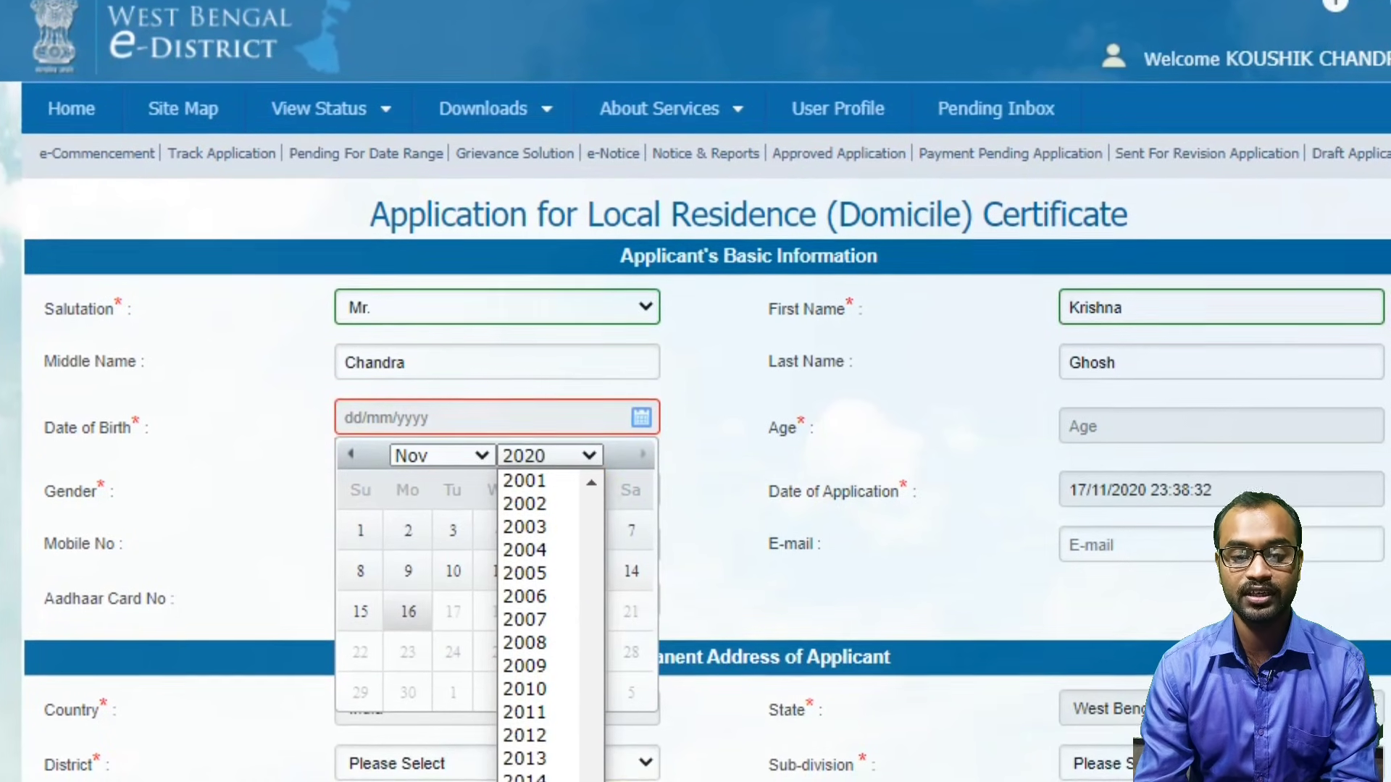
scroll(551, 754, up, 10)
mouse_move(599, 767)
mouse_down()
mouse_move(597, 751)
mouse_move(591, 777)
mouse_up()
click(509, 638)
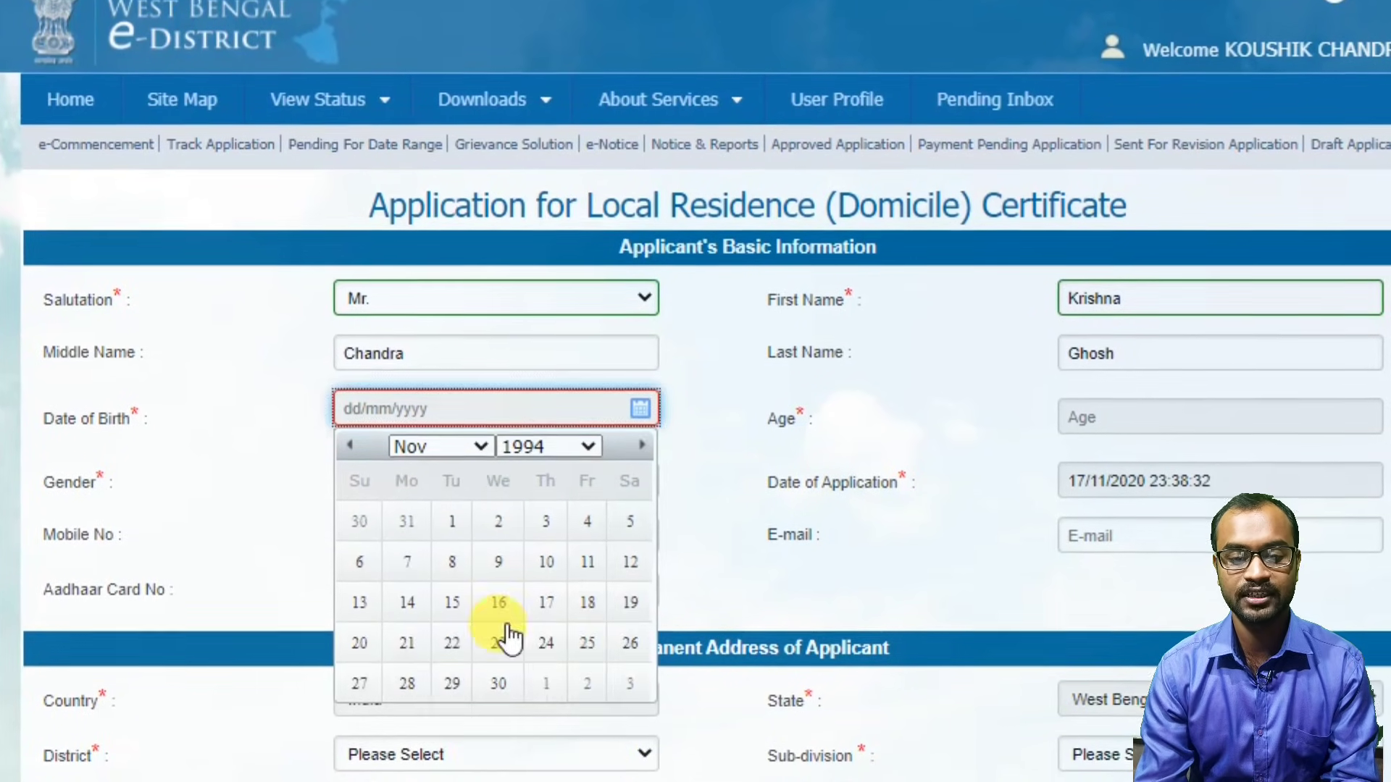
click(362, 641)
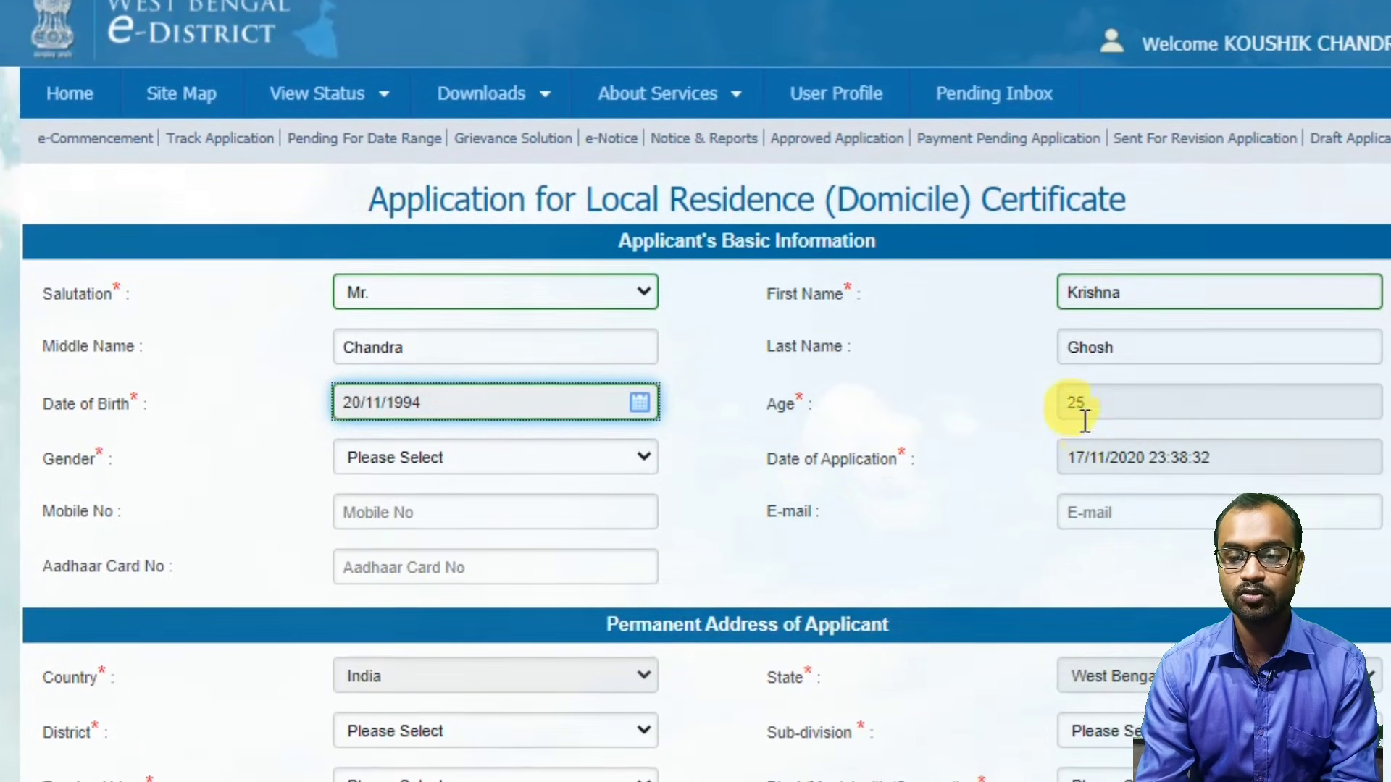
Choose the applicant's gender and a value for the next basic-information field.
click(528, 459)
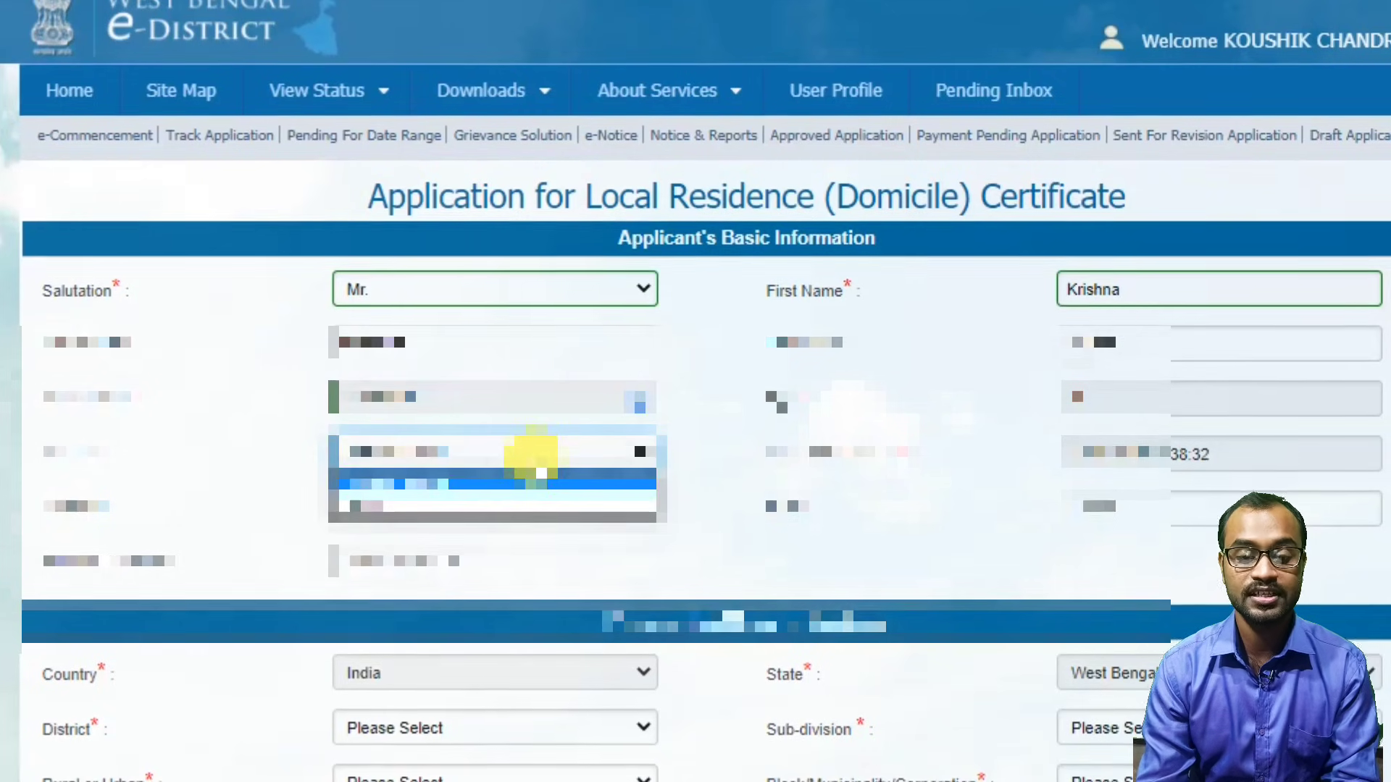
click(519, 501)
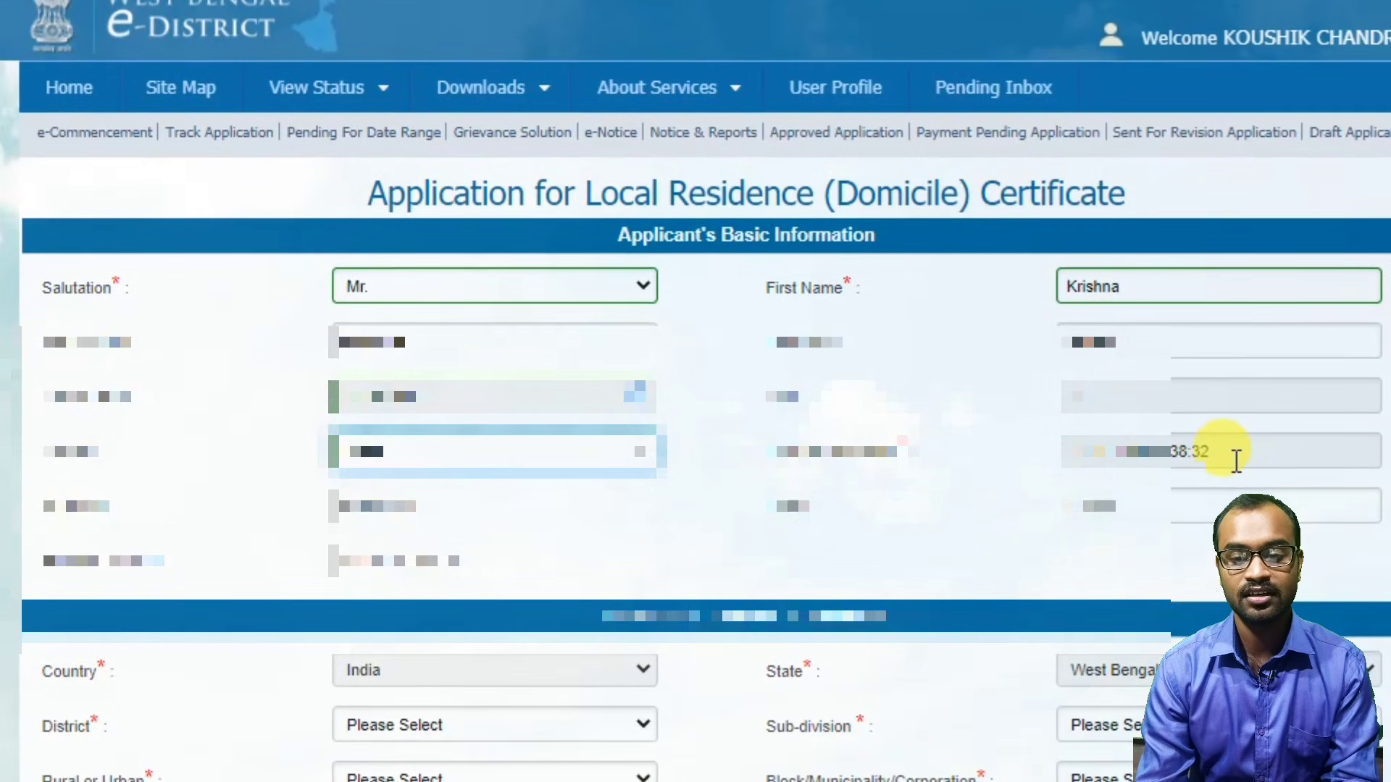
click(510, 490)
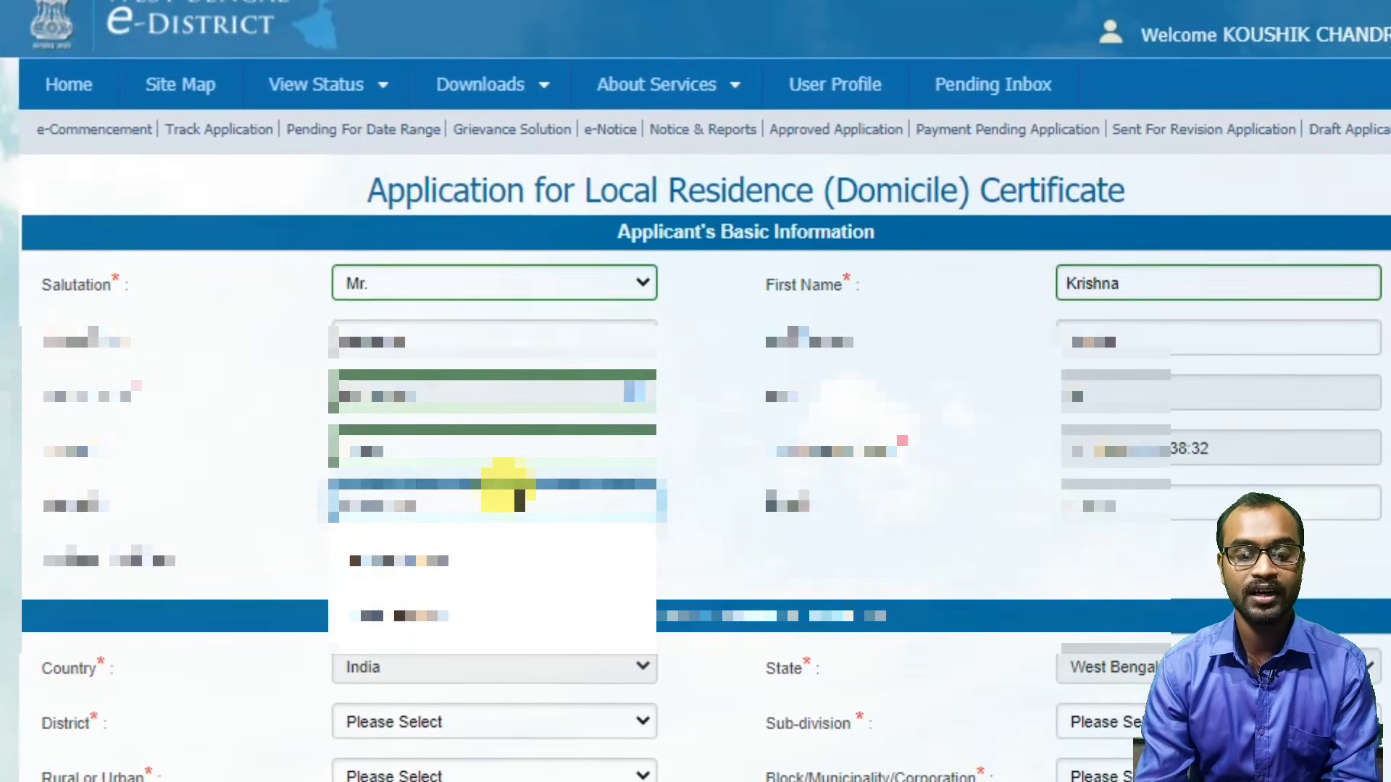
click(897, 397)
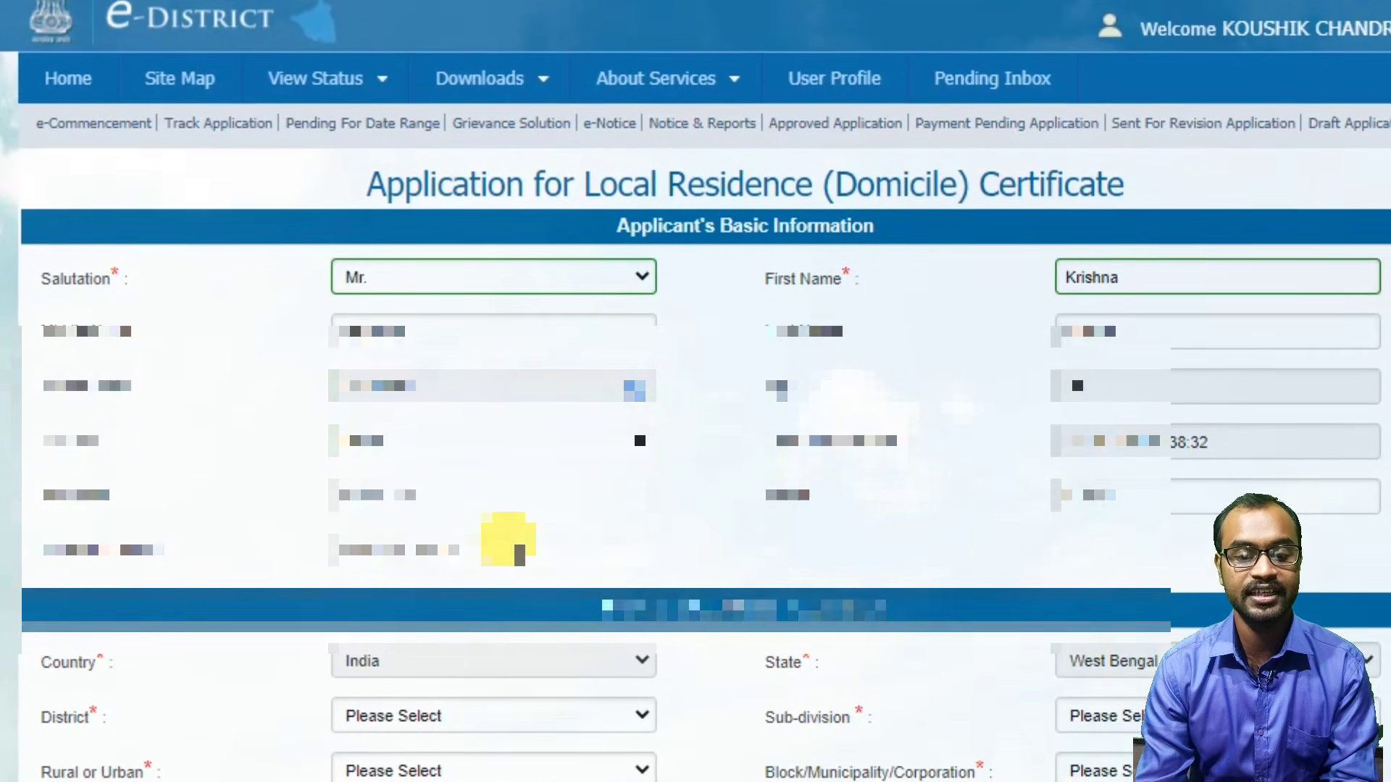
Set the permanent address country, state West Bengal and district Purba Bardhaman.
scroll(702, 339, down, 4)
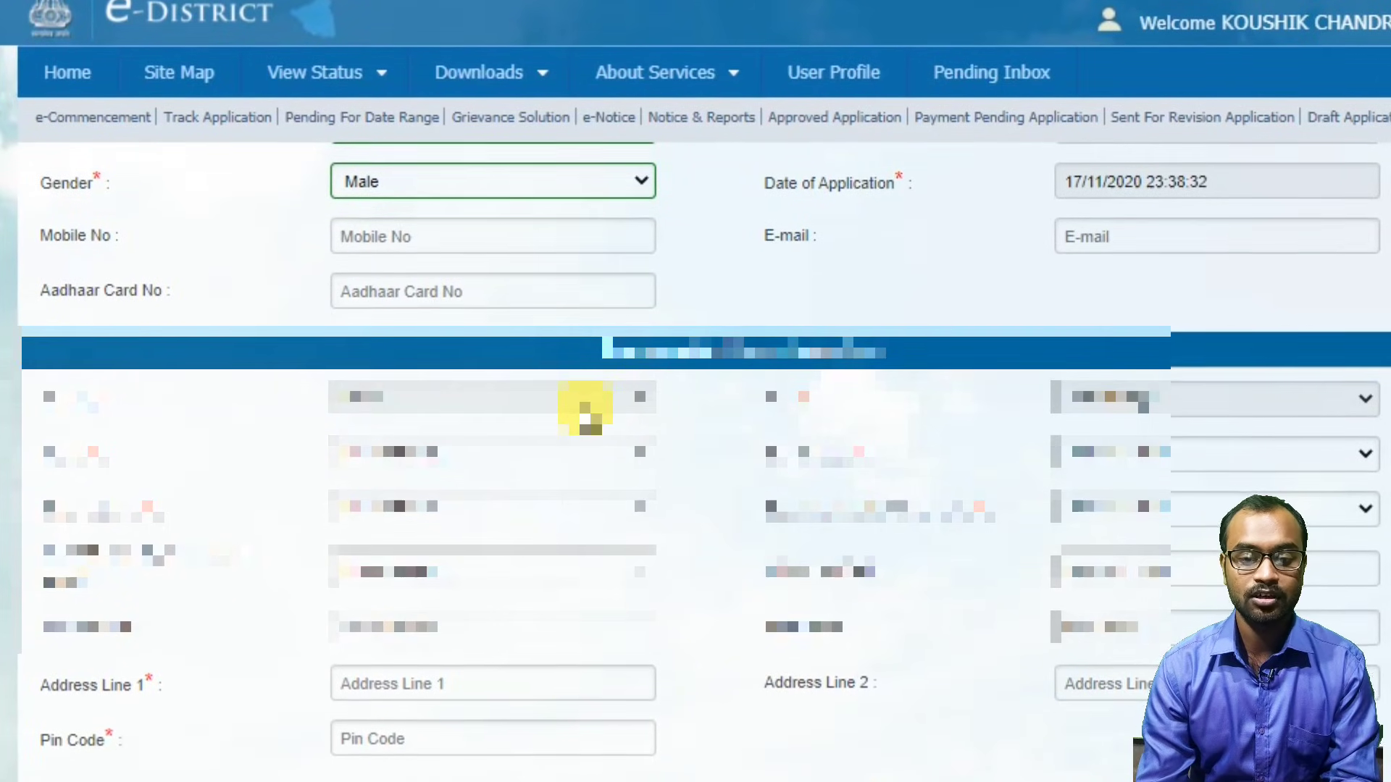
click(577, 396)
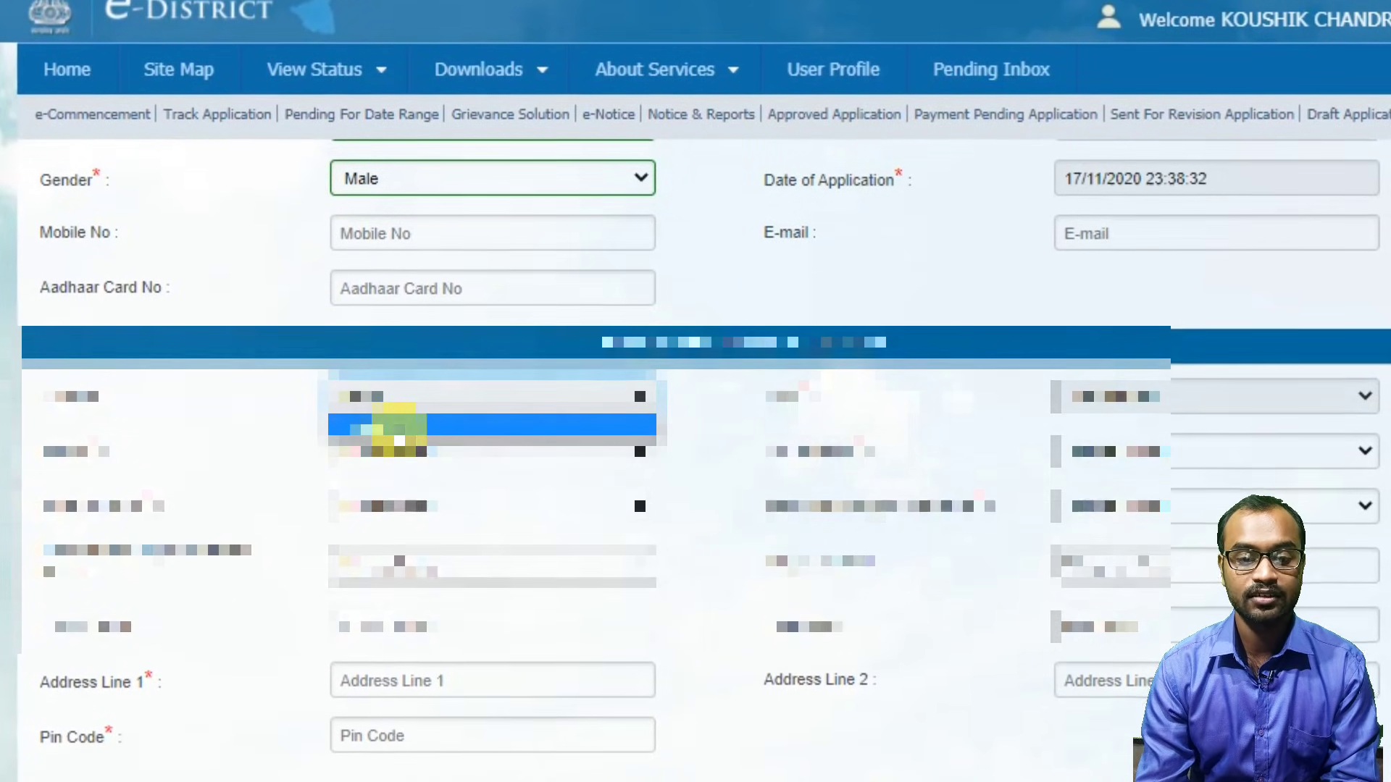
click(394, 428)
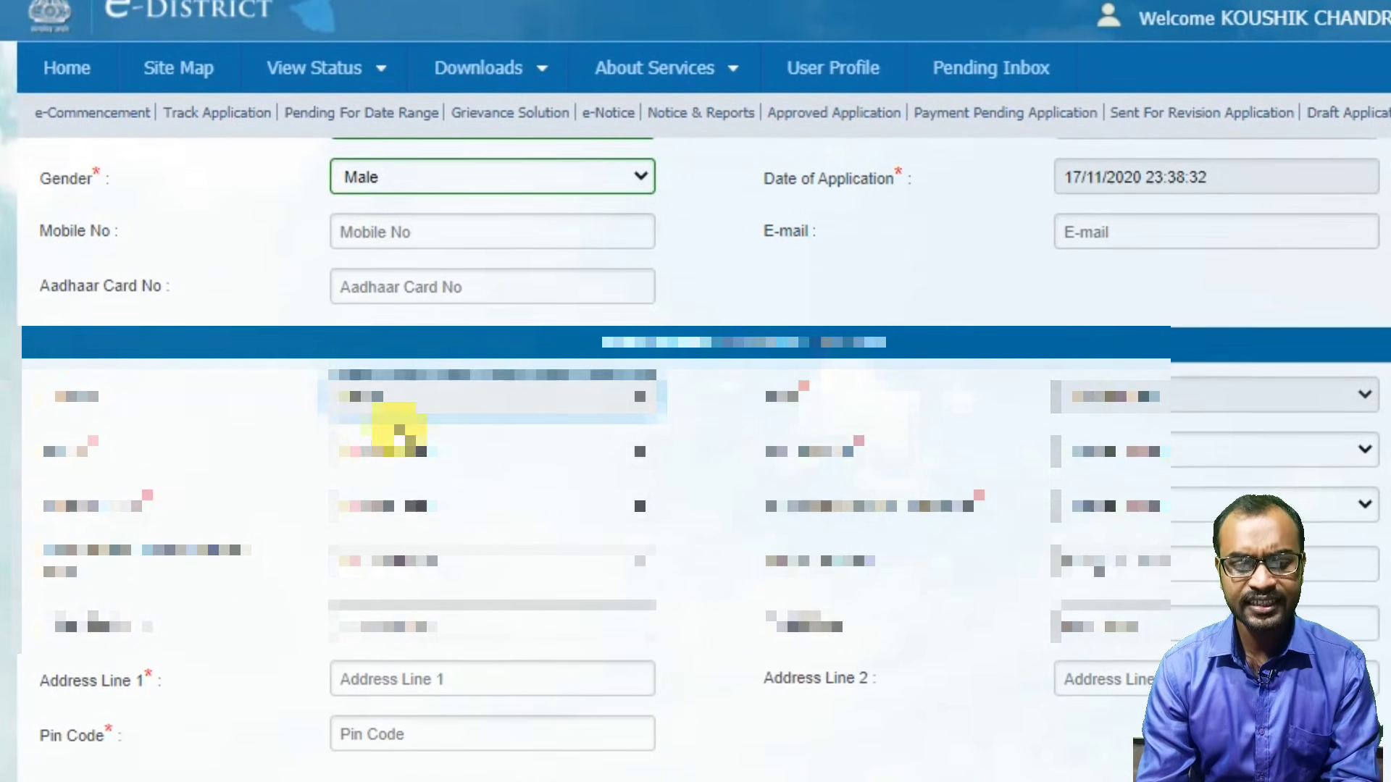
click(1223, 397)
click(1170, 428)
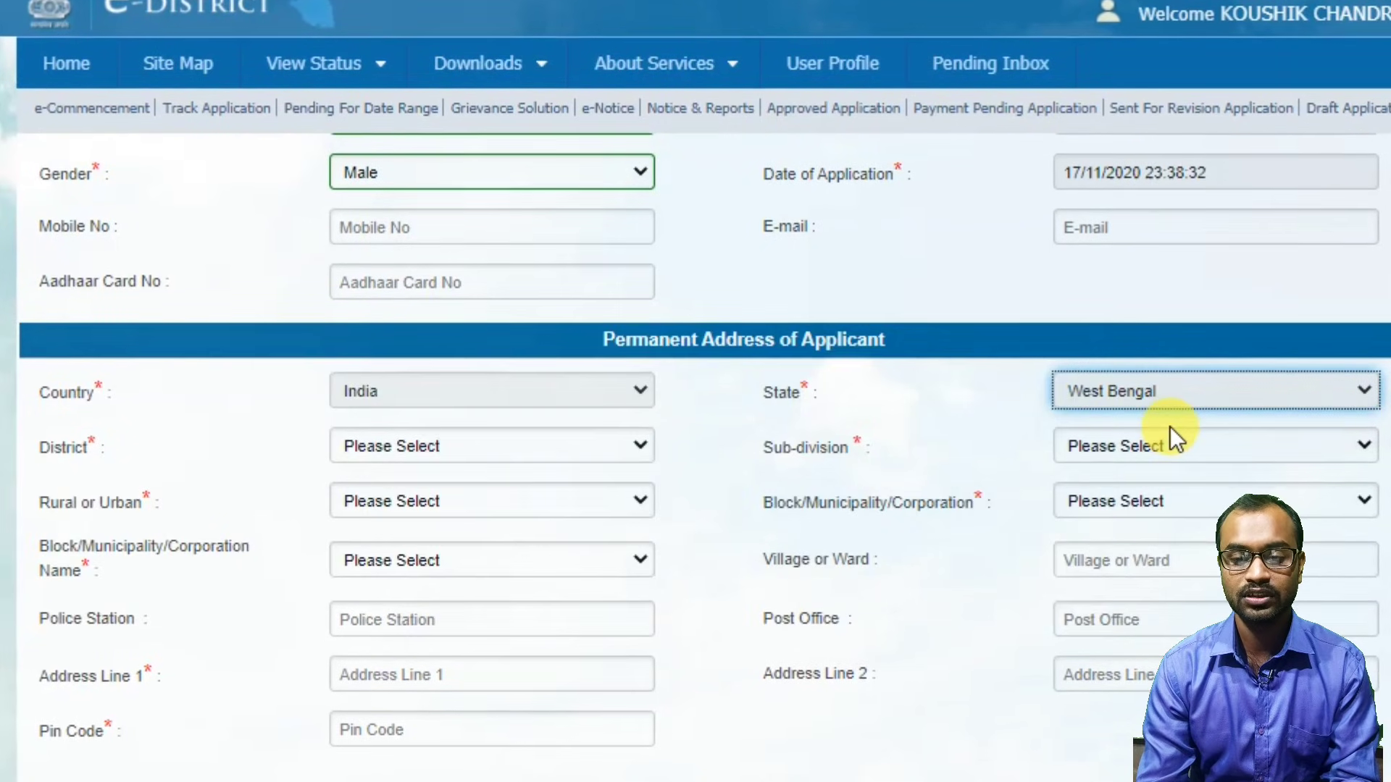
click(555, 452)
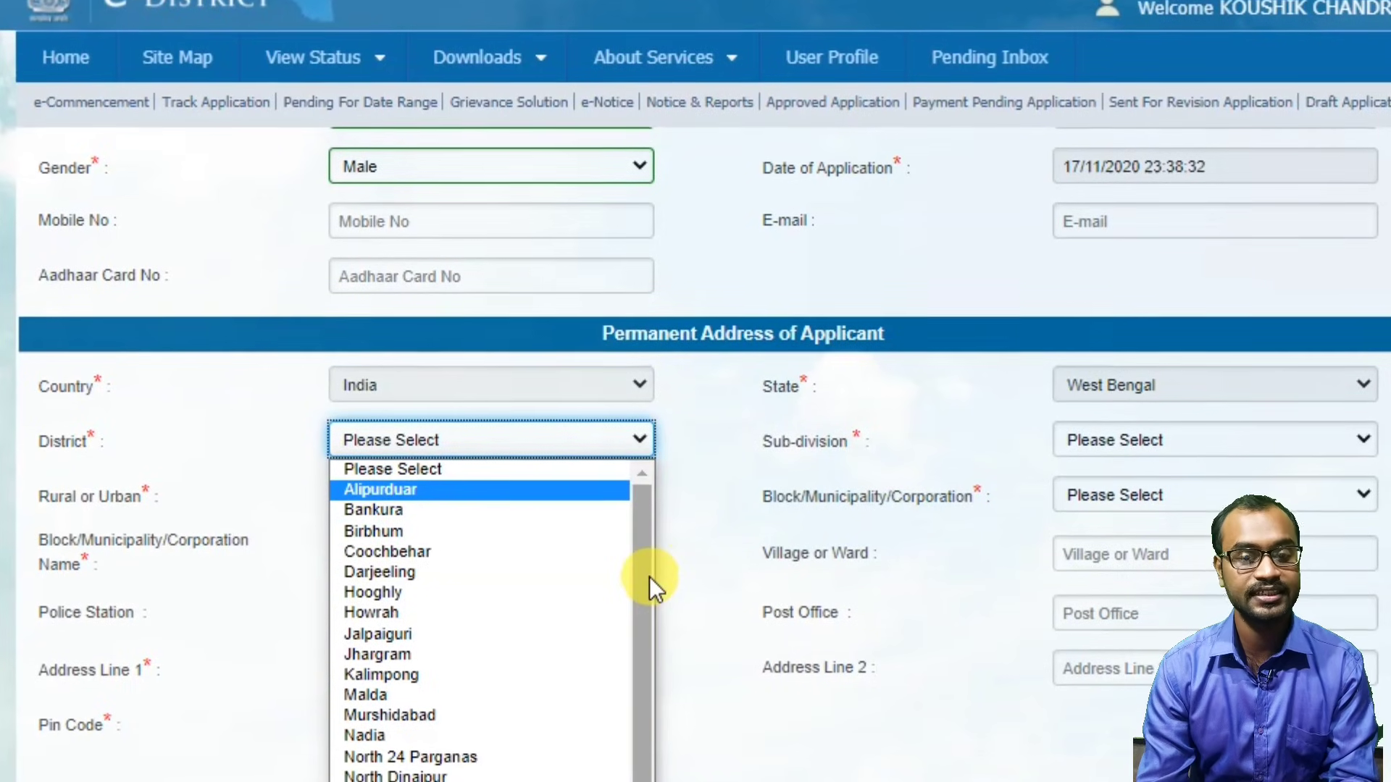
drag(649, 579, 630, 775)
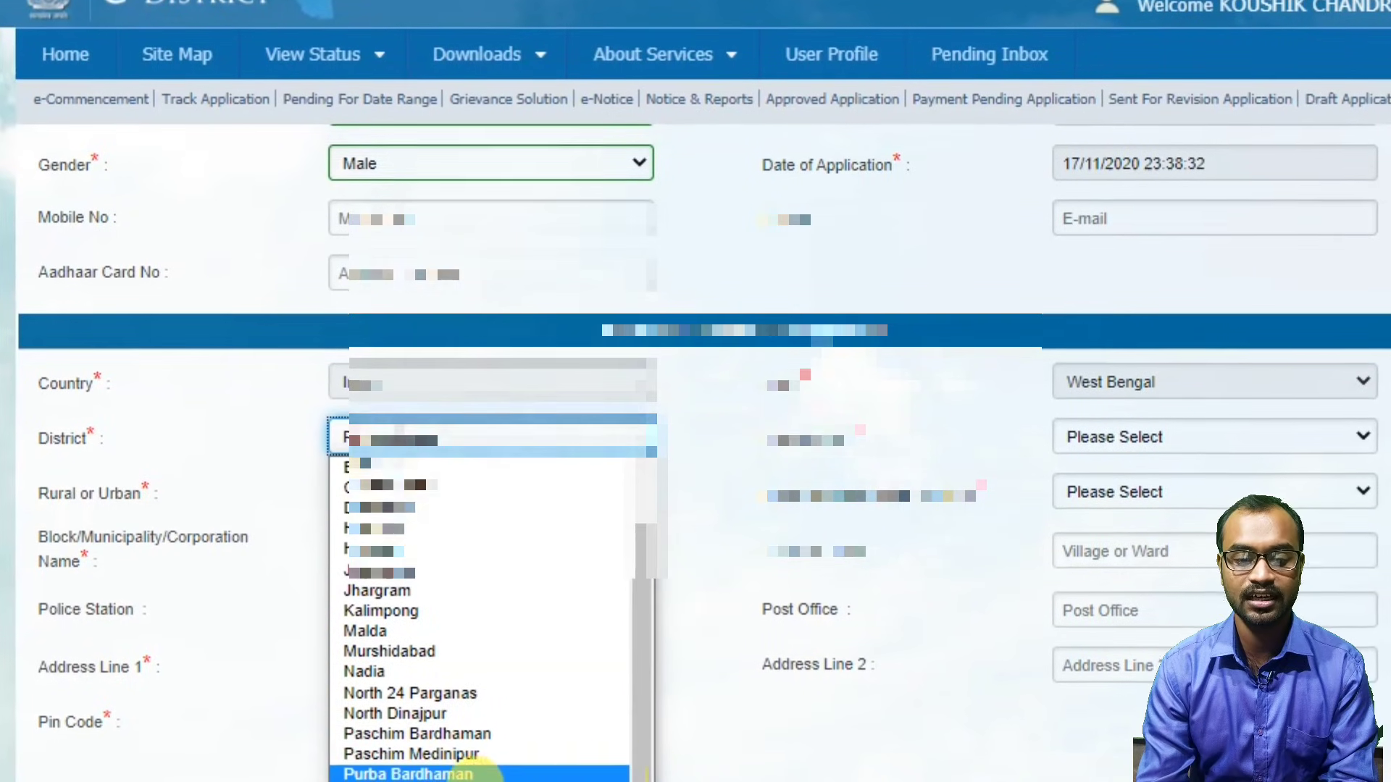
click(616, 774)
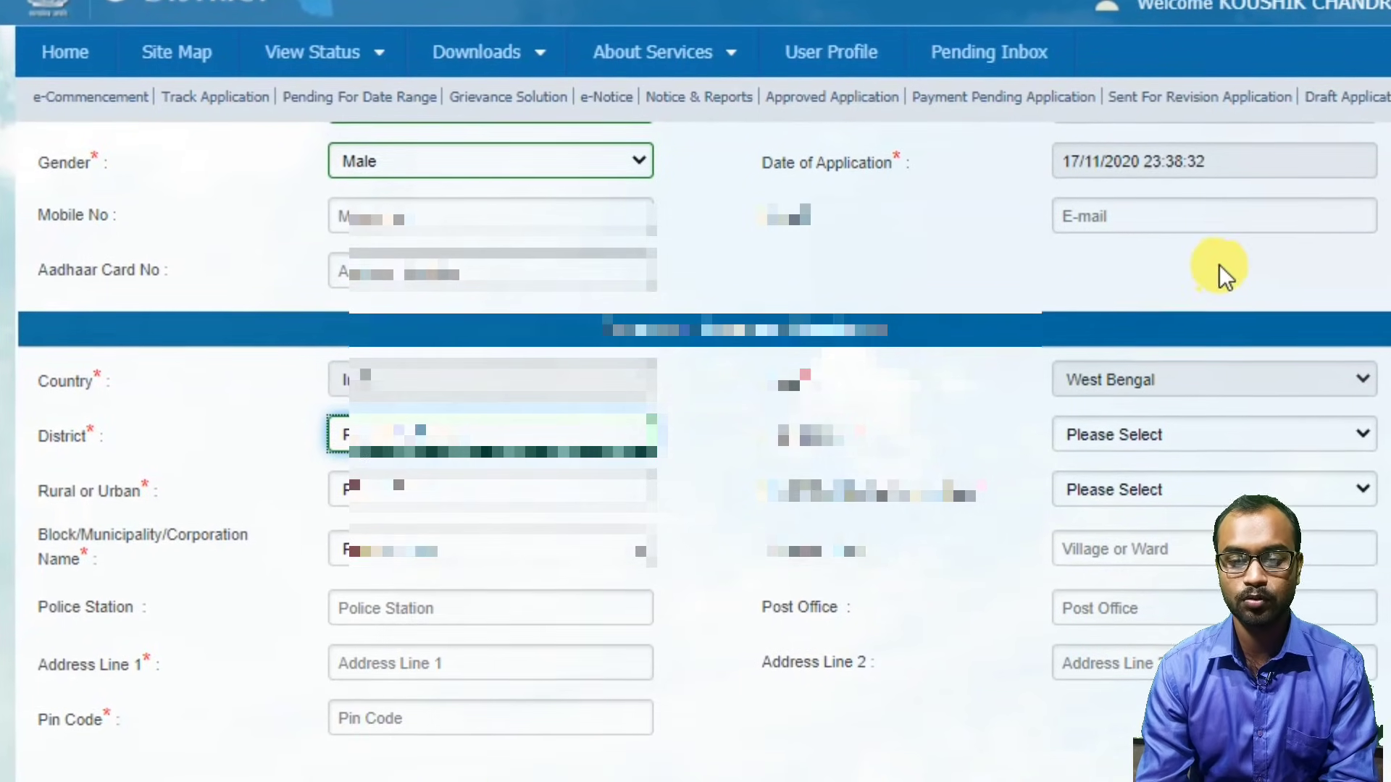
Set sub-division Katwa, area Rural, local body type Block and block Mongalkote.
click(1151, 433)
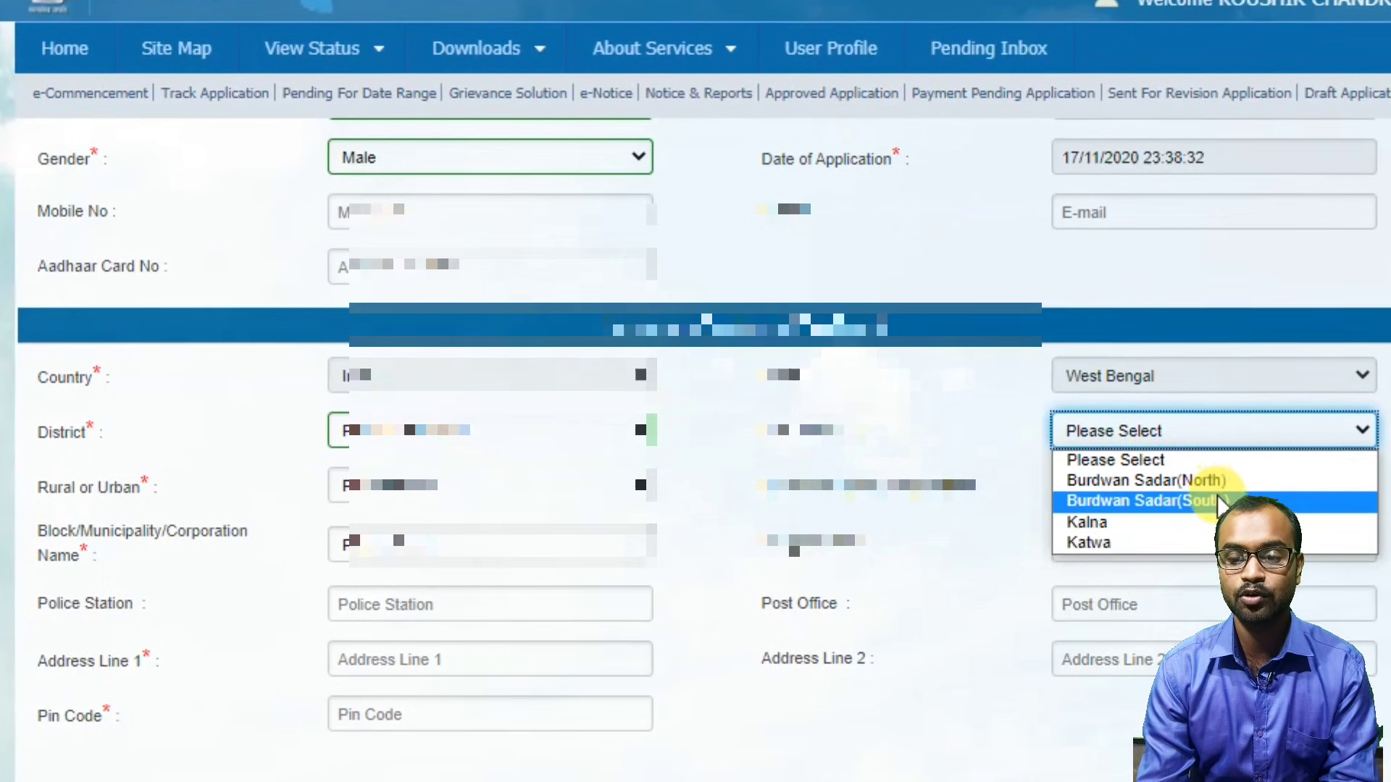
click(1155, 536)
click(597, 477)
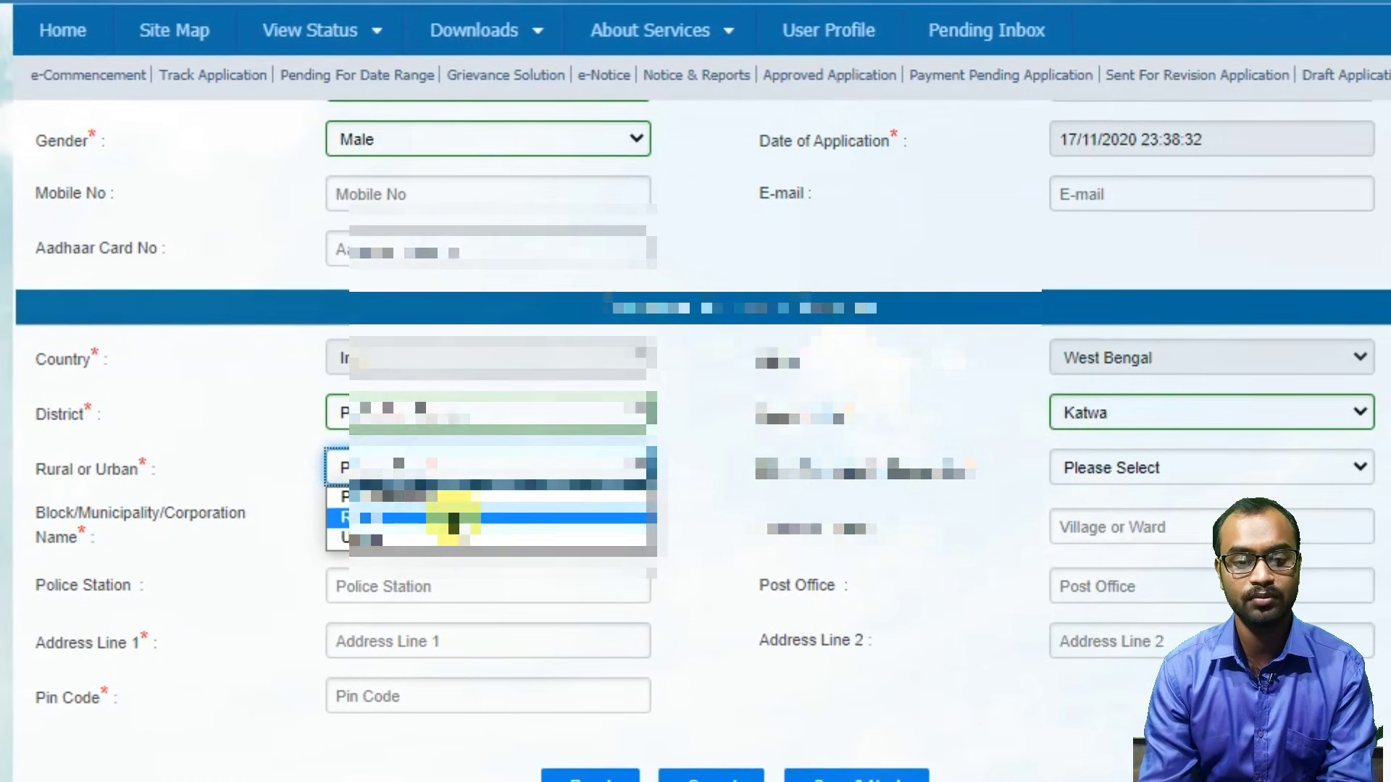
click(449, 518)
click(1106, 463)
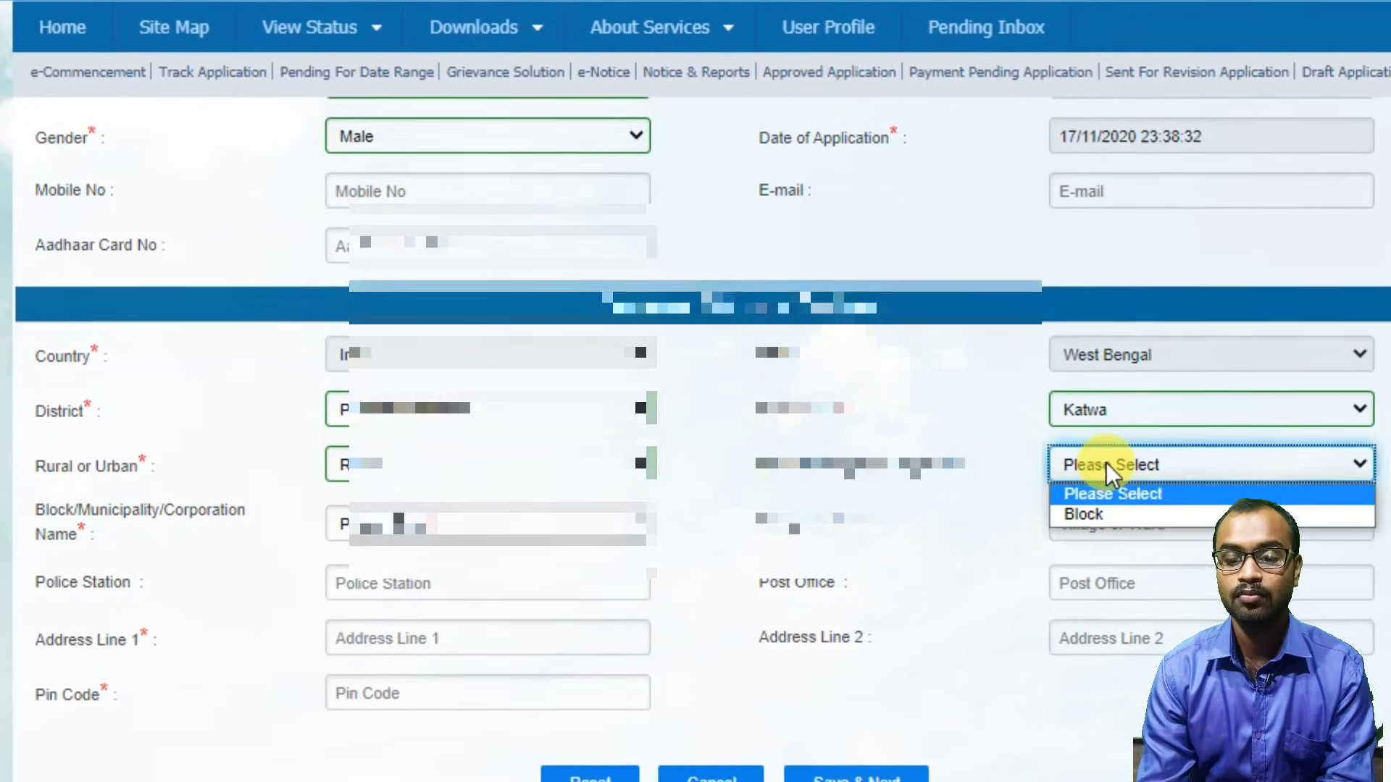
click(1132, 510)
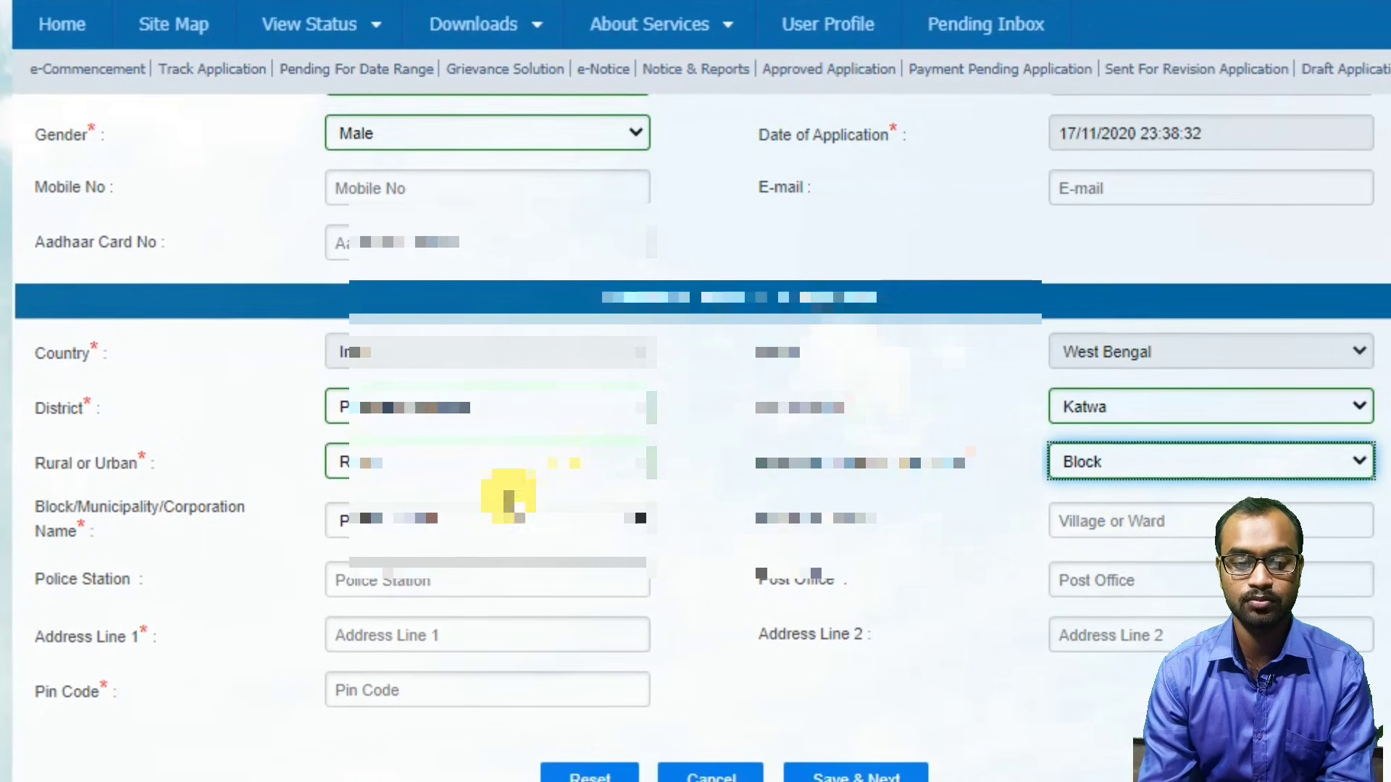
click(513, 517)
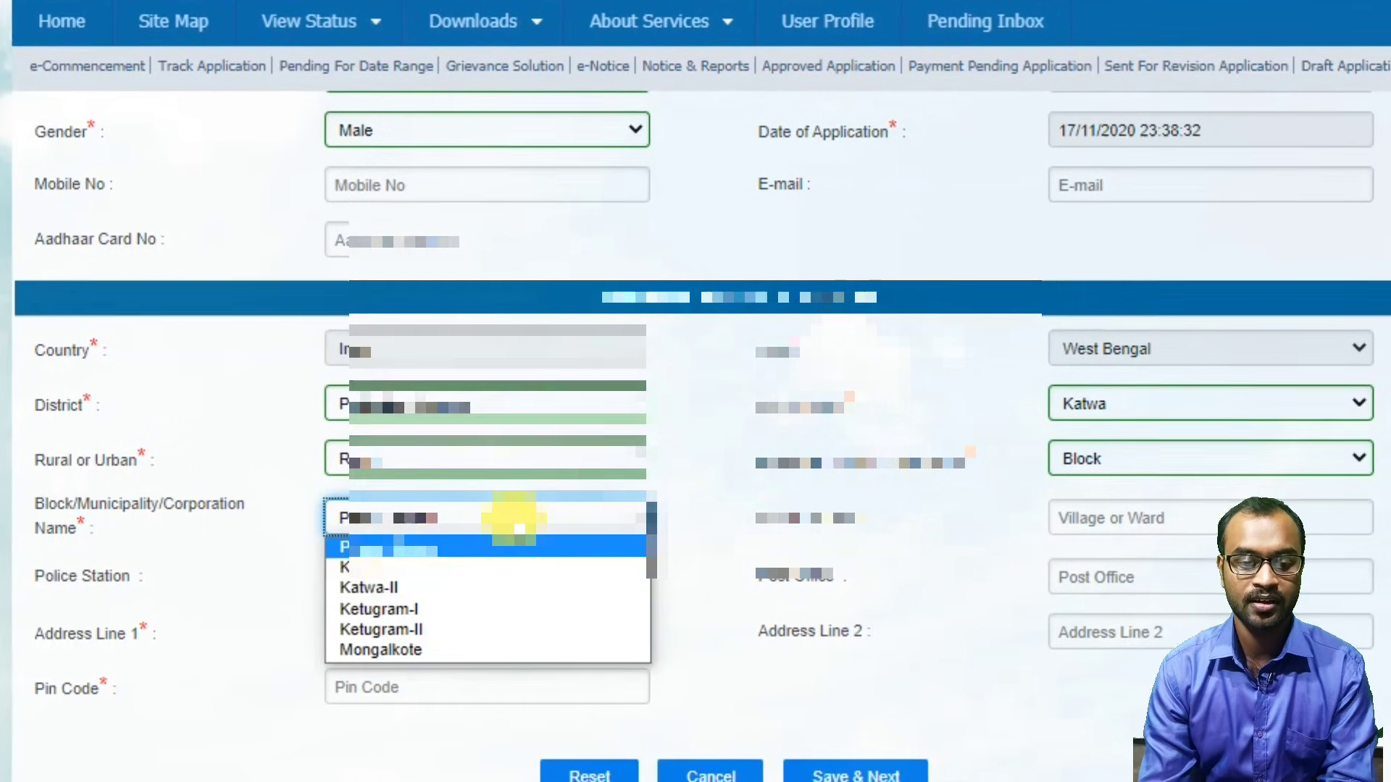
click(440, 651)
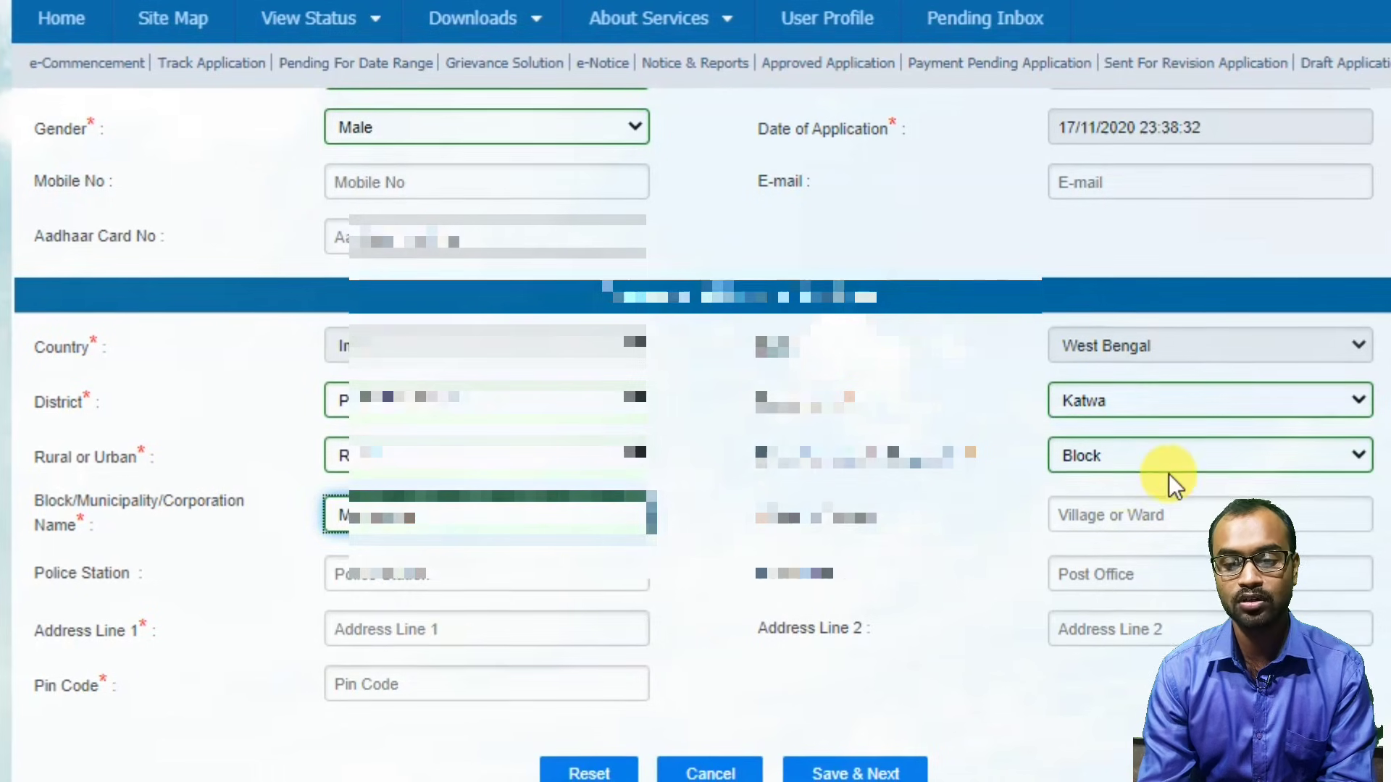
Fill the village, police station, address lines, PIN and post office from suggestions.
click(1186, 509)
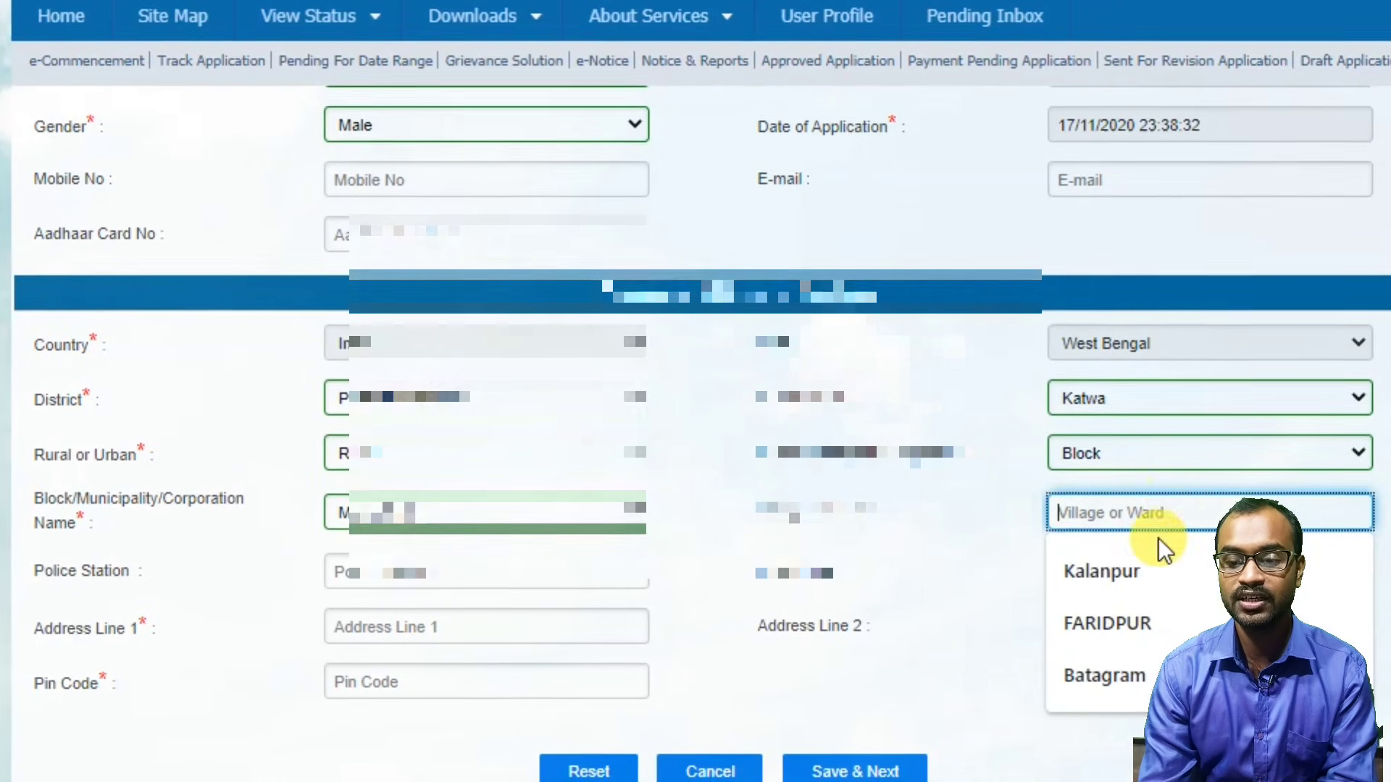
click(1123, 572)
click(540, 555)
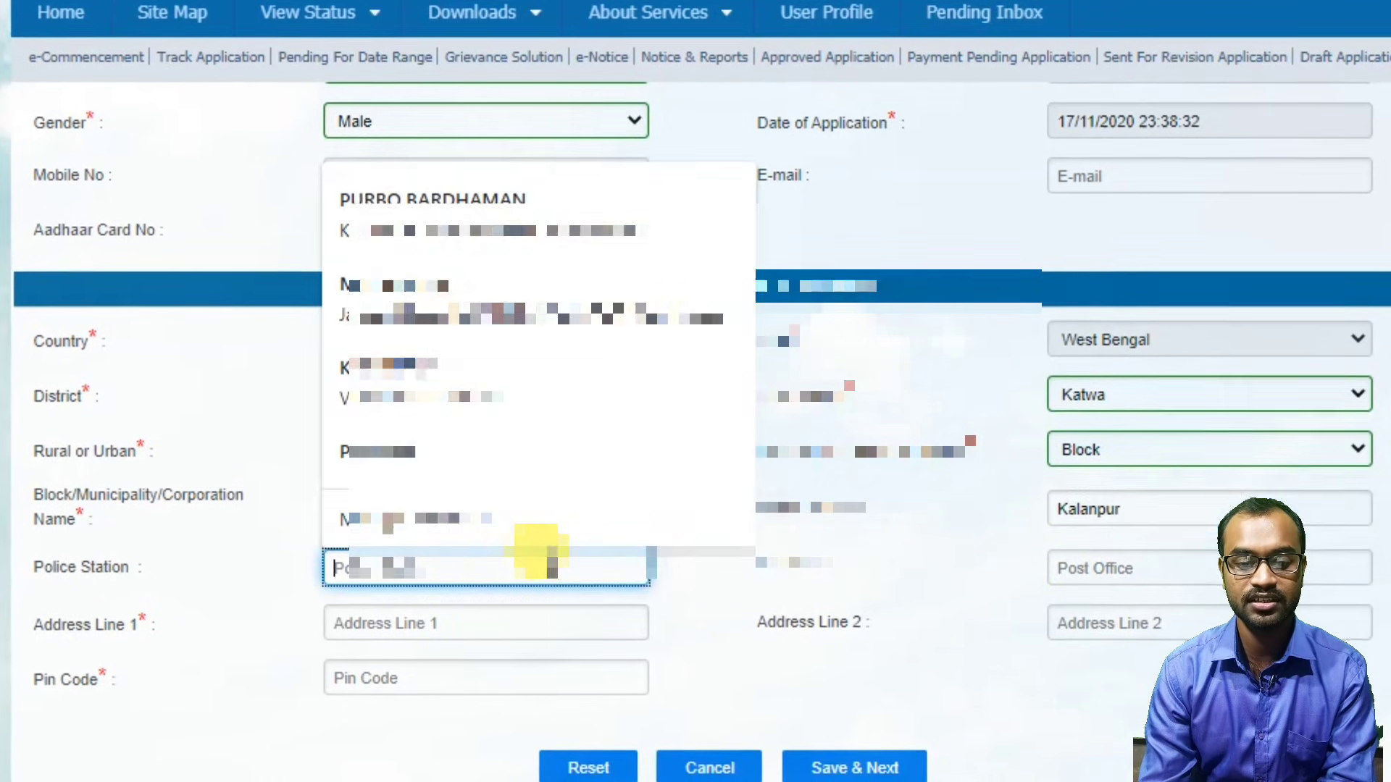
click(454, 324)
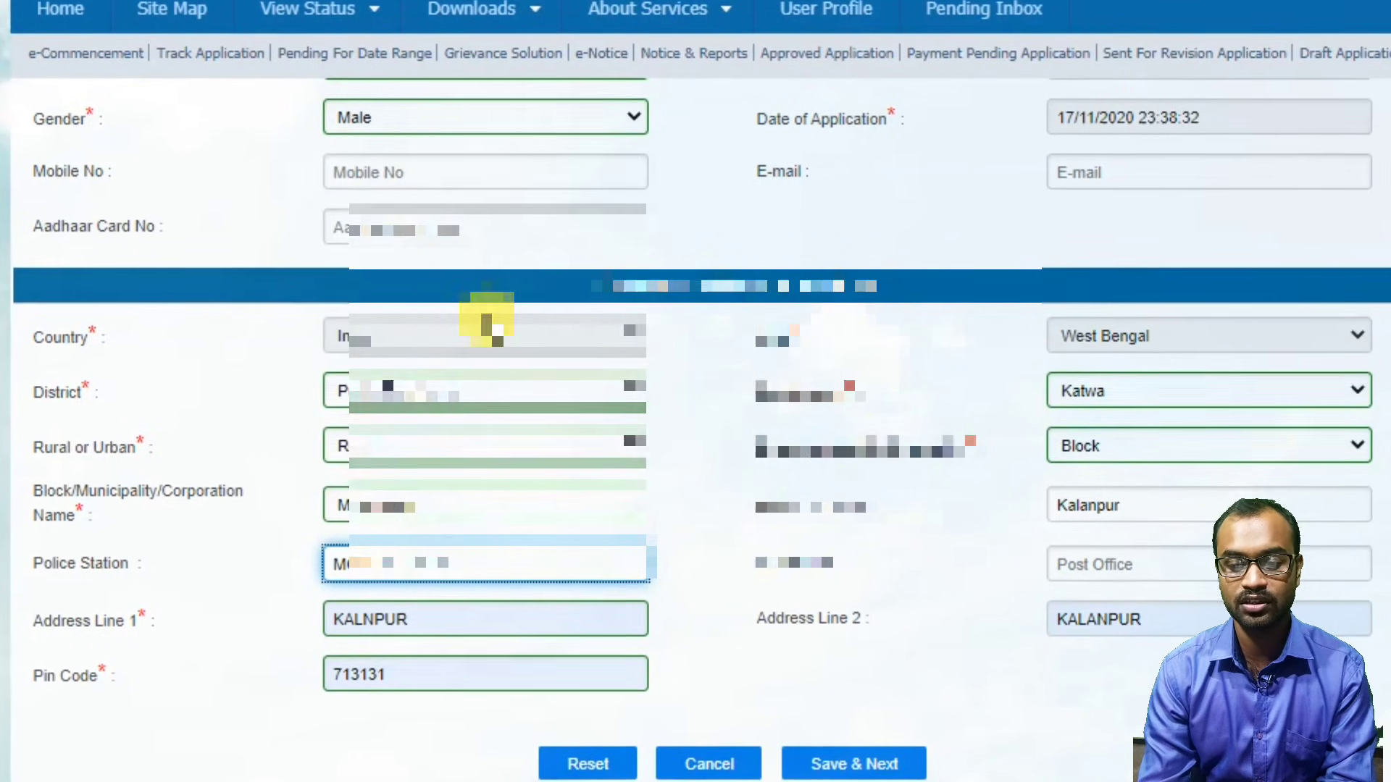
click(1168, 558)
click(1118, 618)
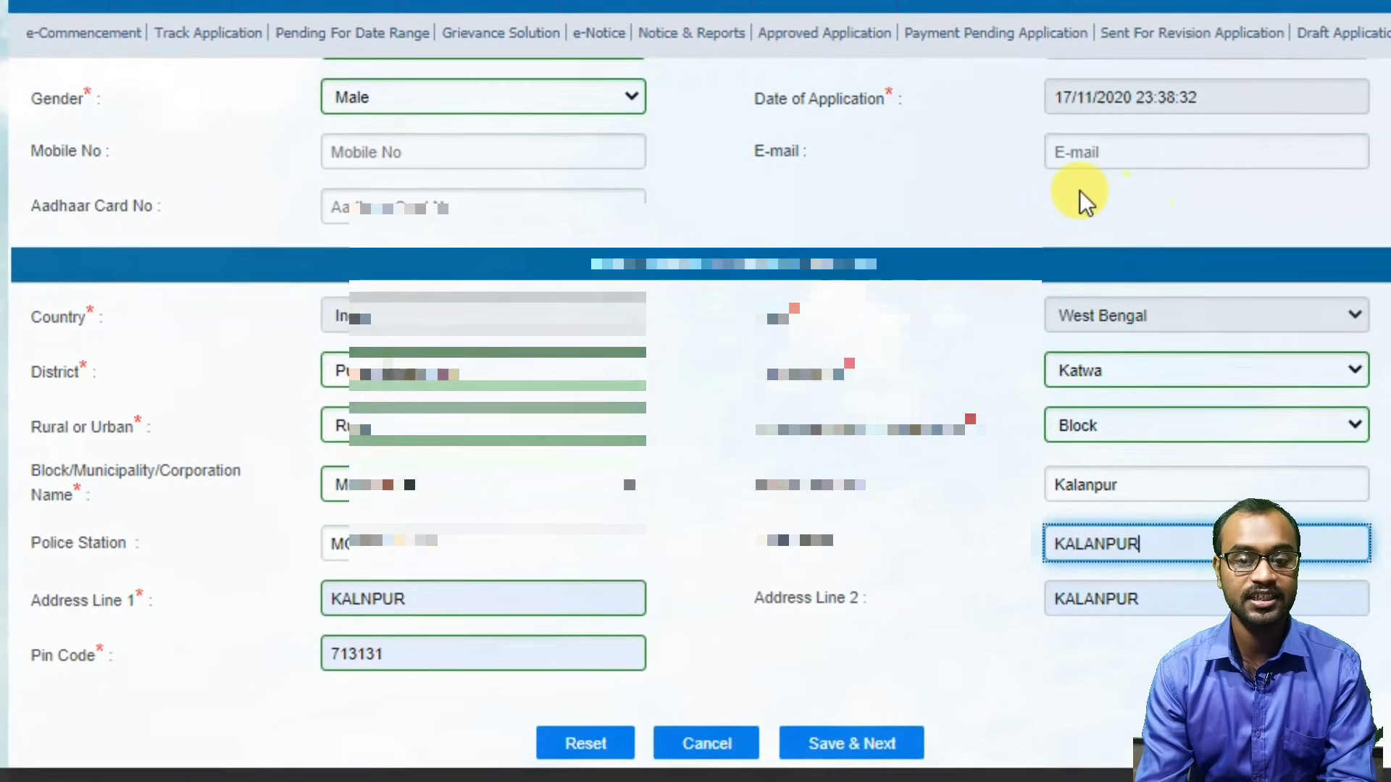
Add the applicant's saved e-mail address and save the address details with Save & Next.
click(1078, 150)
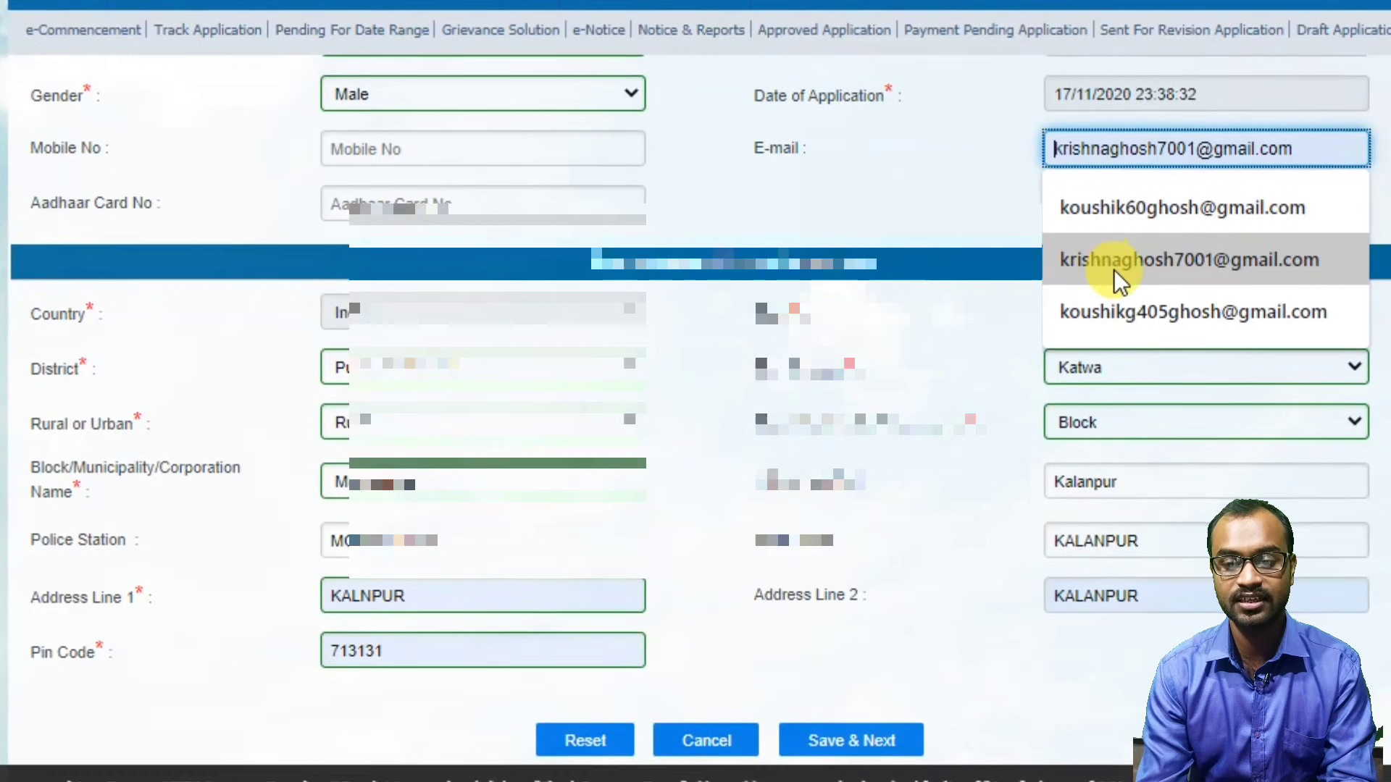
click(1118, 310)
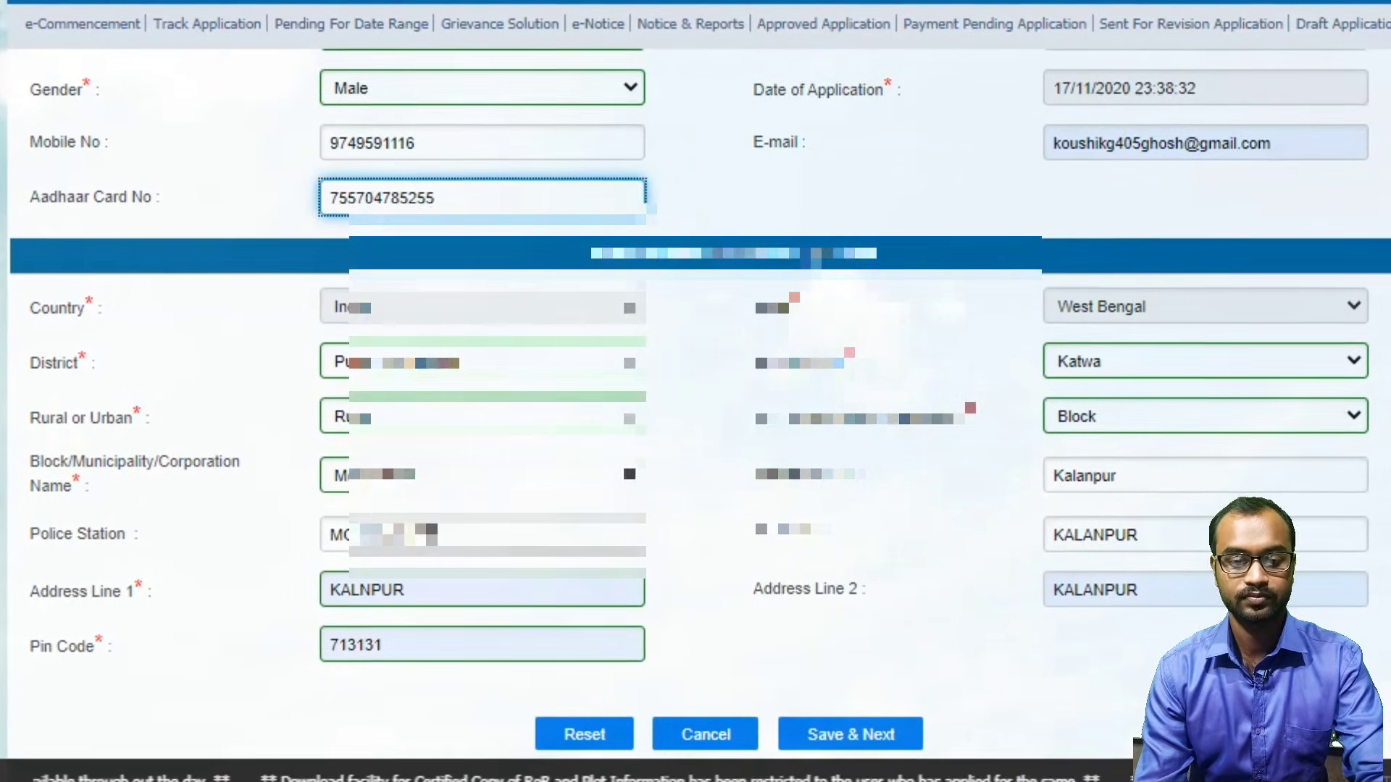
click(857, 730)
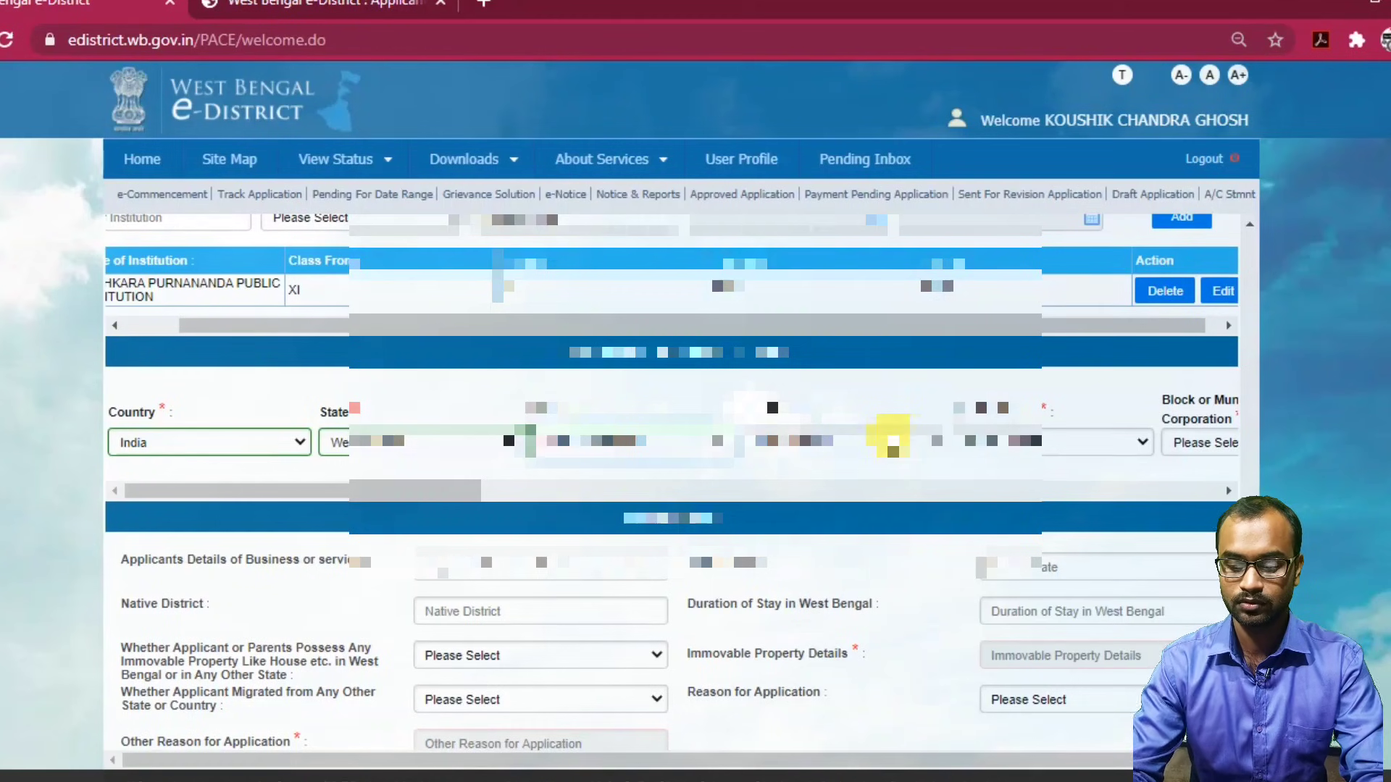
Dismiss the session expiry warning and set the stay sub-division to Katwa and area to Urban.
click(1008, 331)
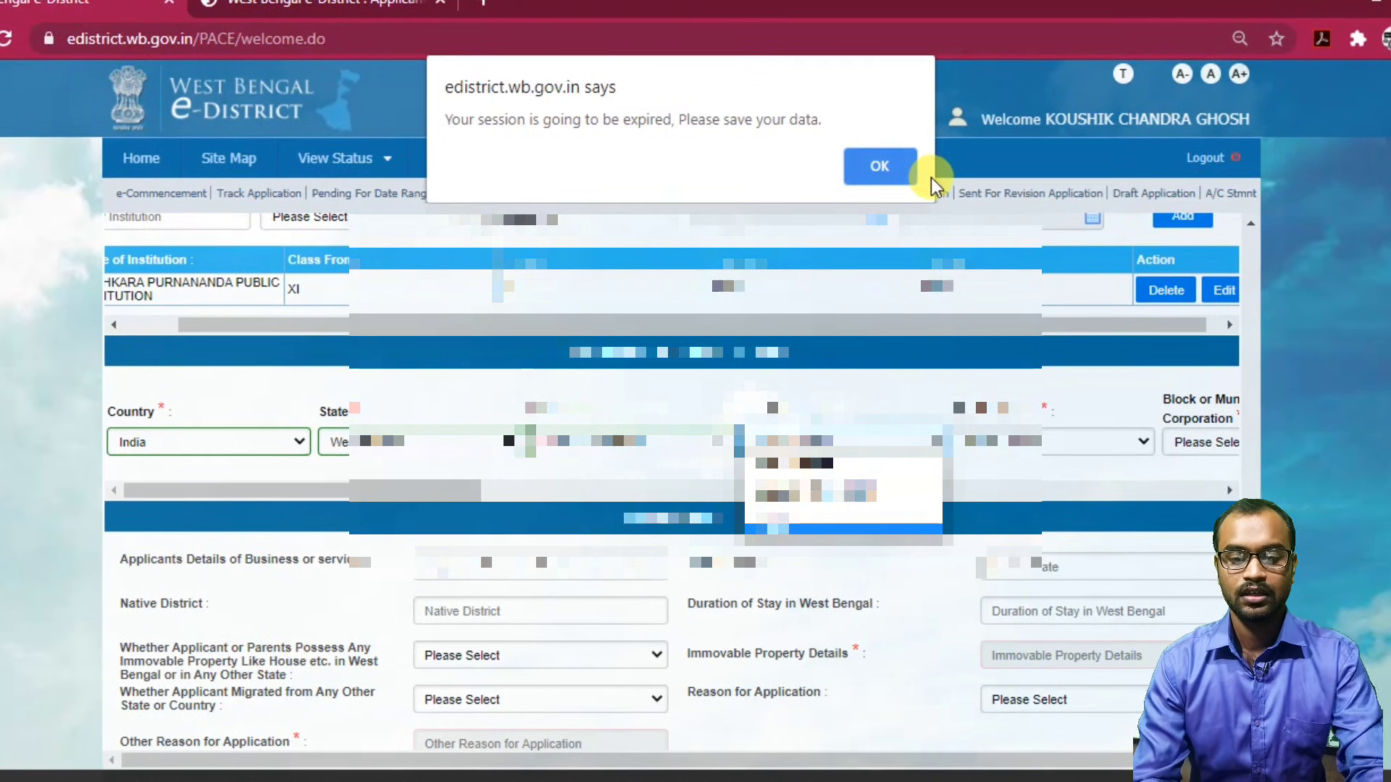
click(882, 168)
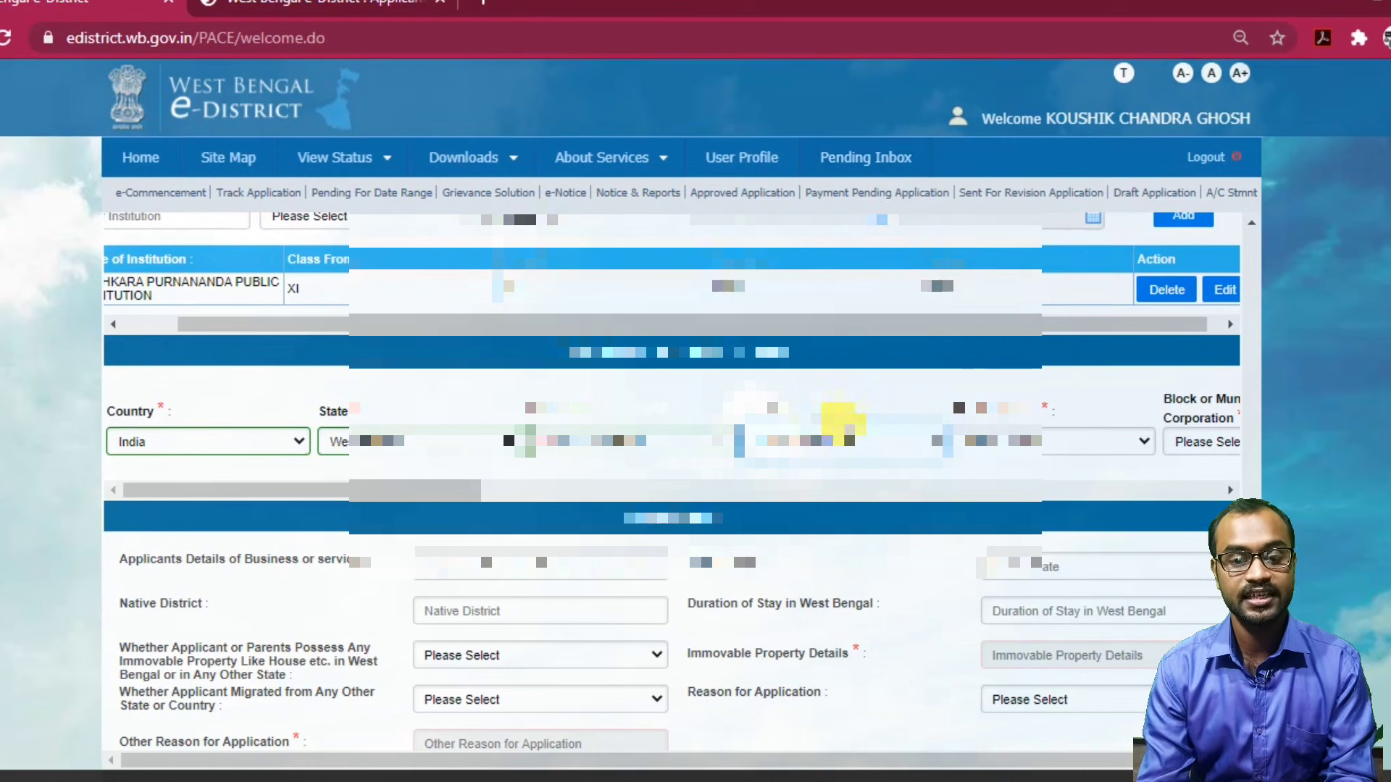
click(855, 443)
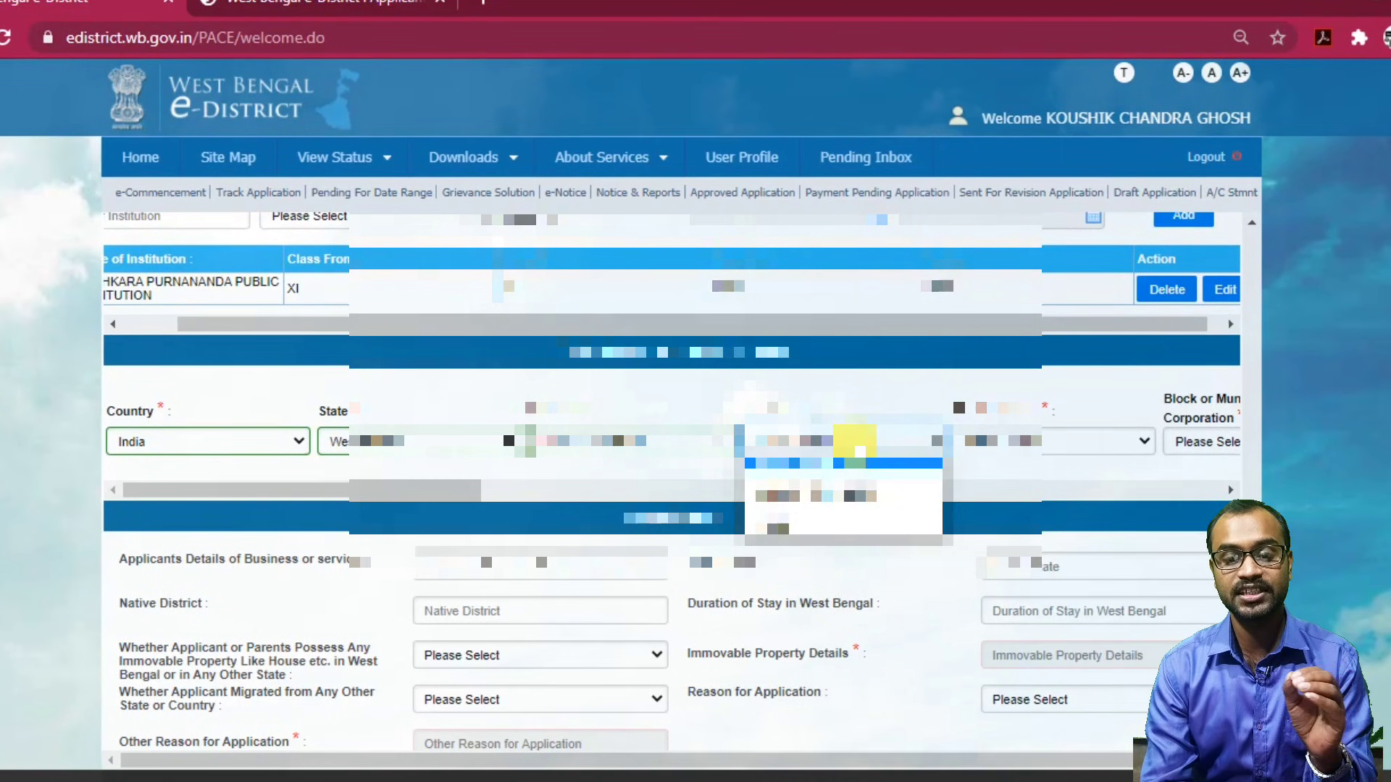
click(801, 538)
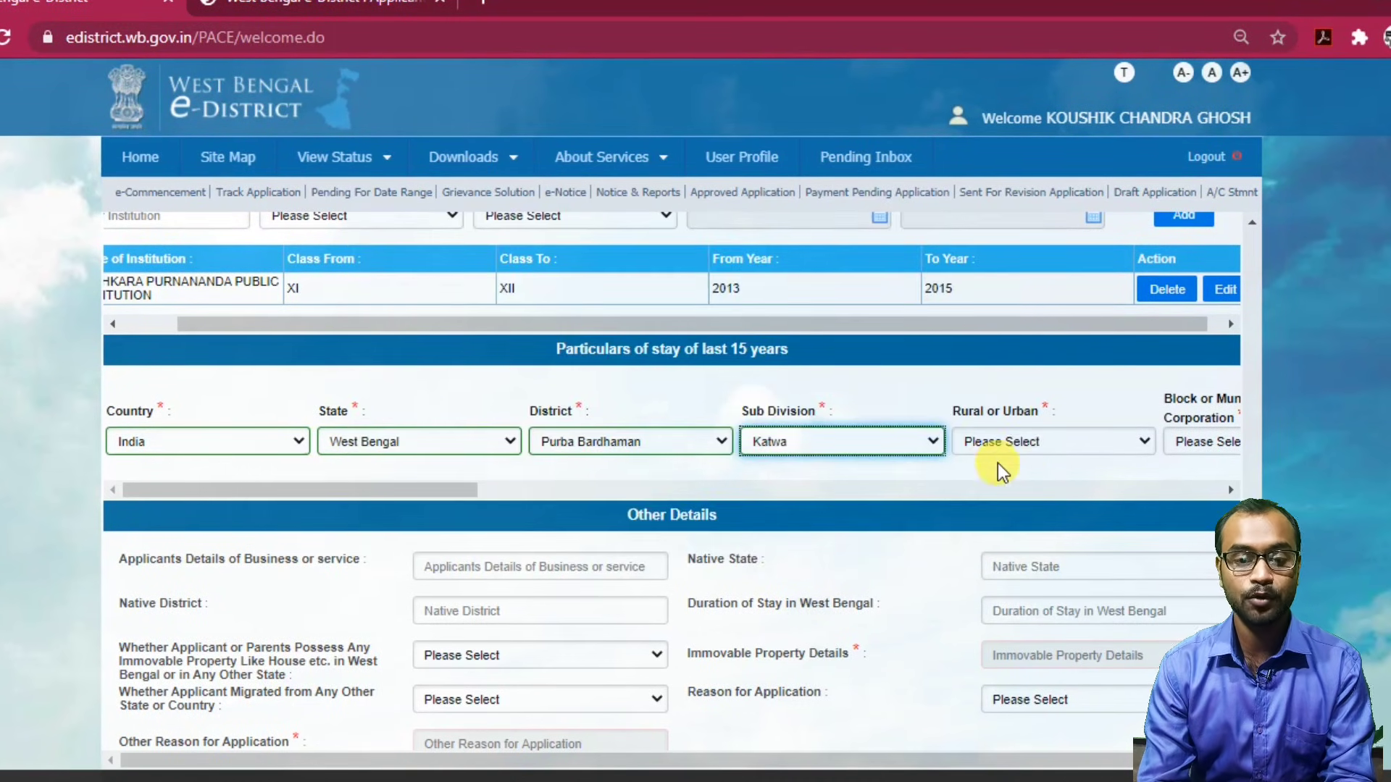
click(1032, 443)
click(1000, 495)
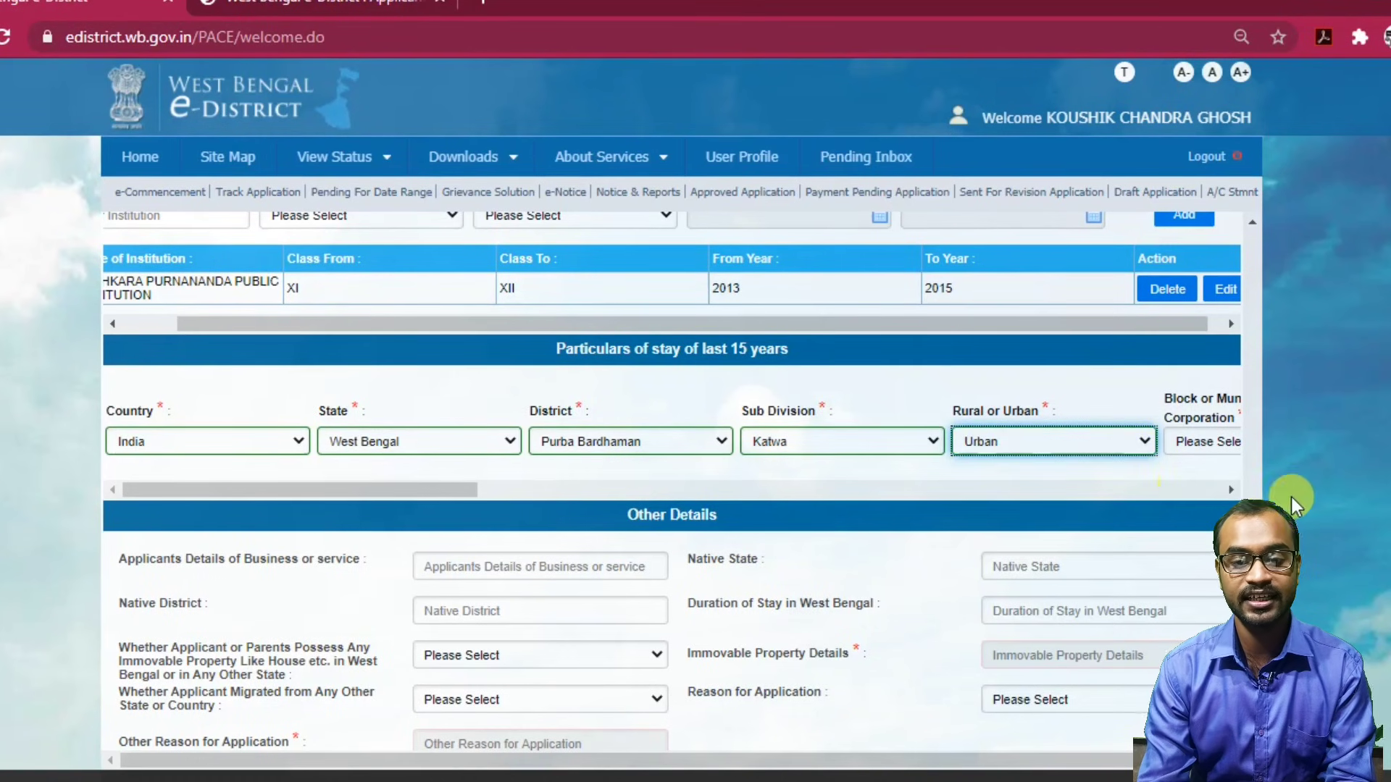
scroll(1268, 448, up, 5)
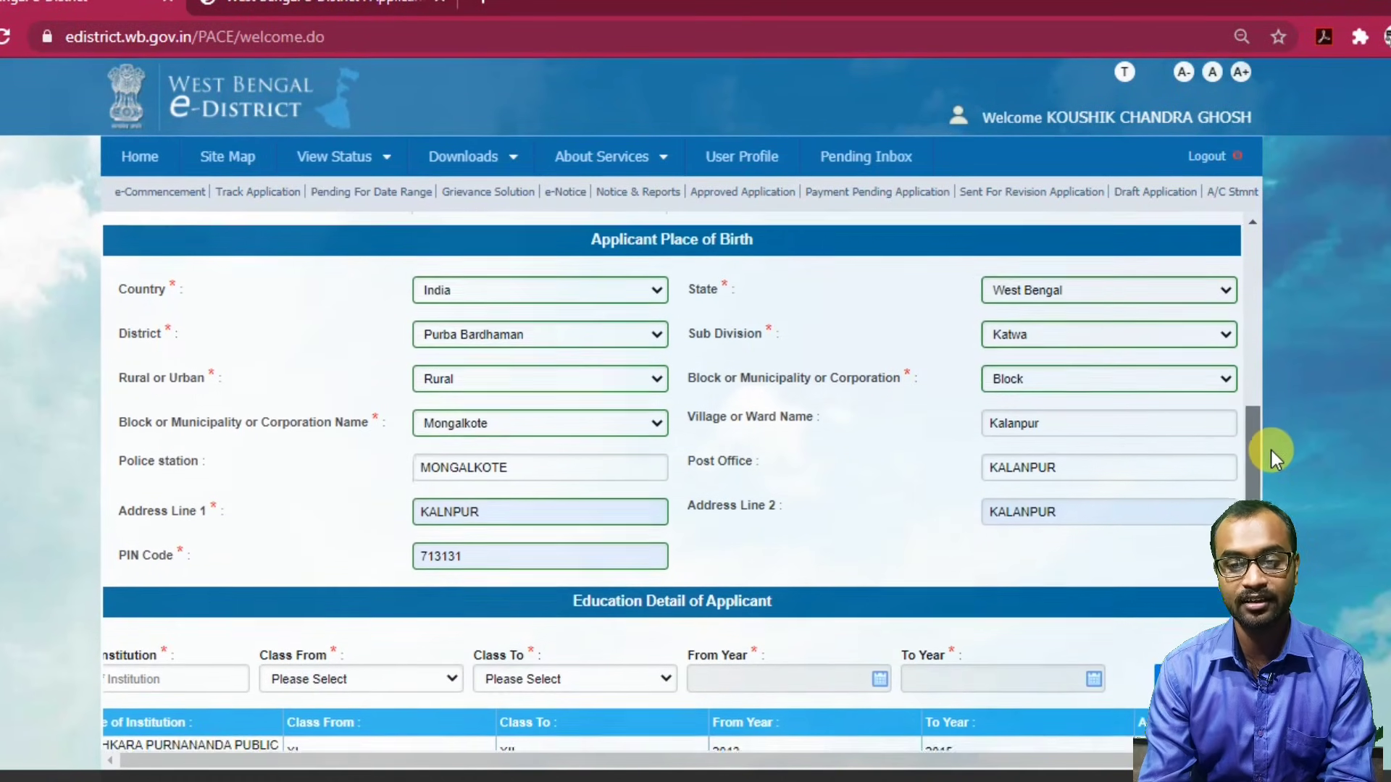
Set the stay area to Rural, local body type Block, and block name Mongalkote.
scroll(1272, 447, up, 3)
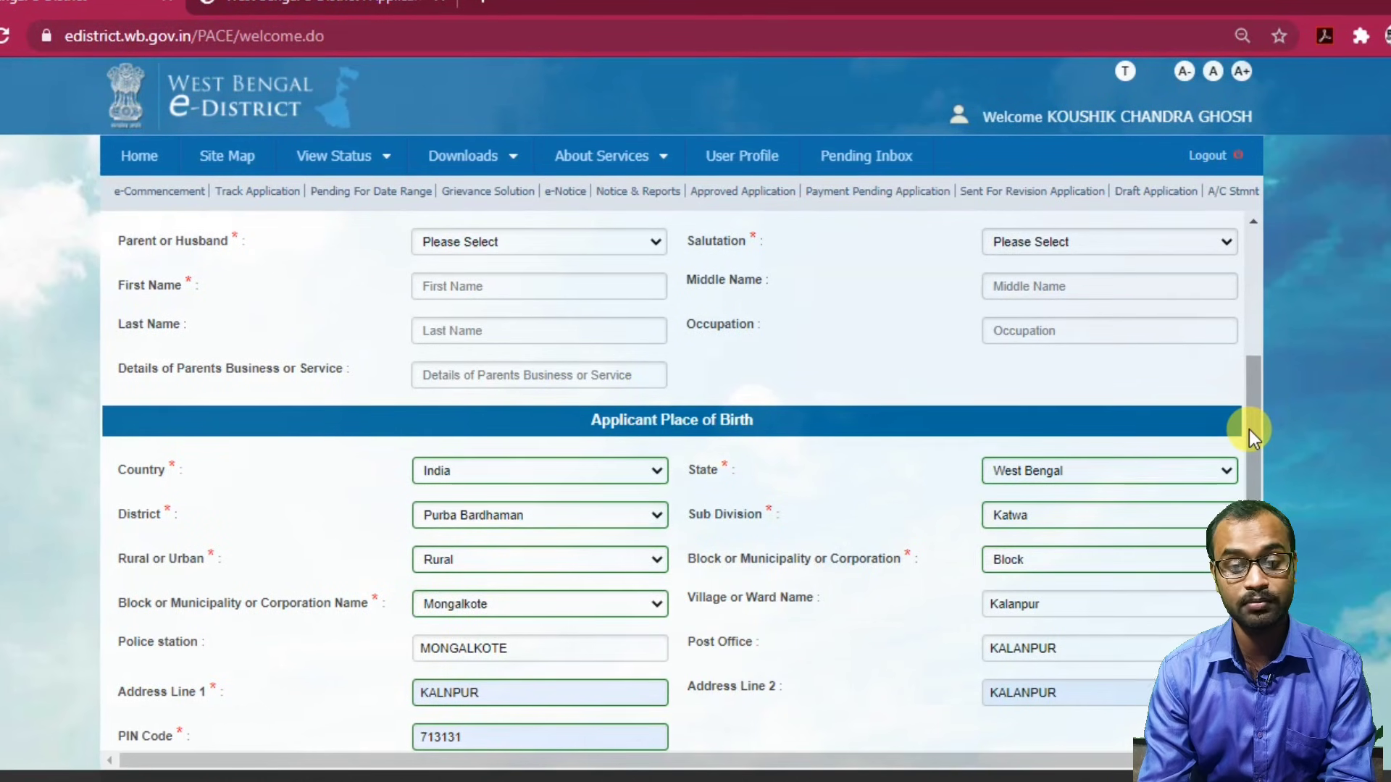
drag(1249, 429, 1248, 541)
scroll(681, 478, down, 2)
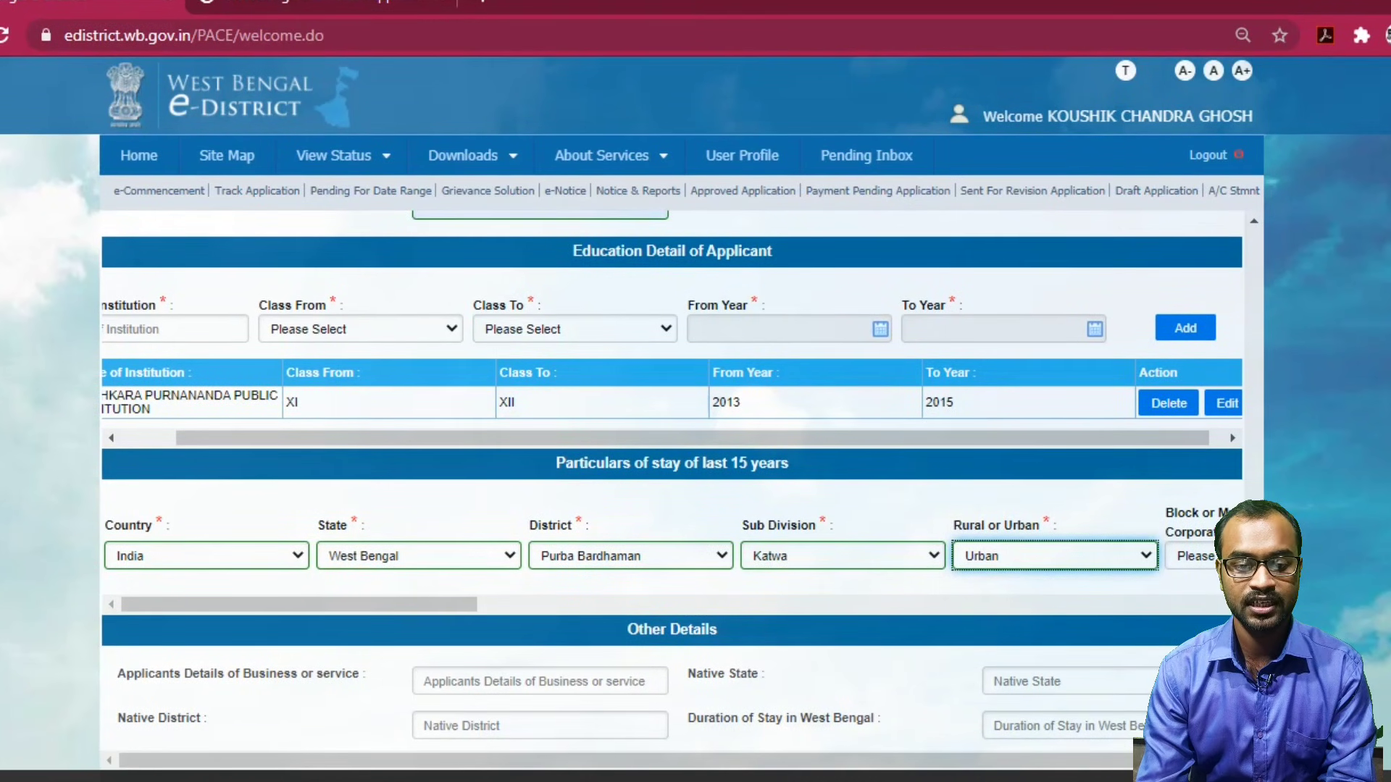
scroll(671, 478, down, 3)
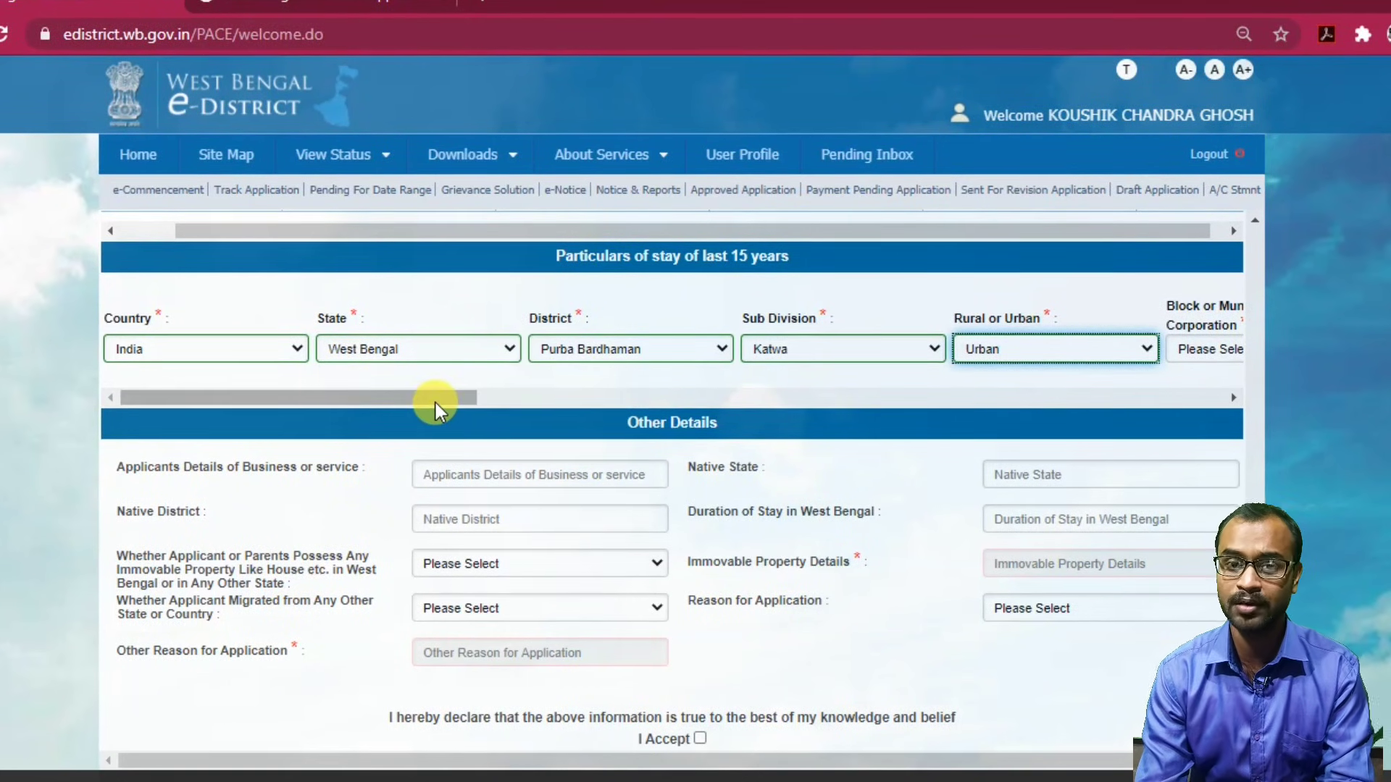
drag(397, 398, 610, 392)
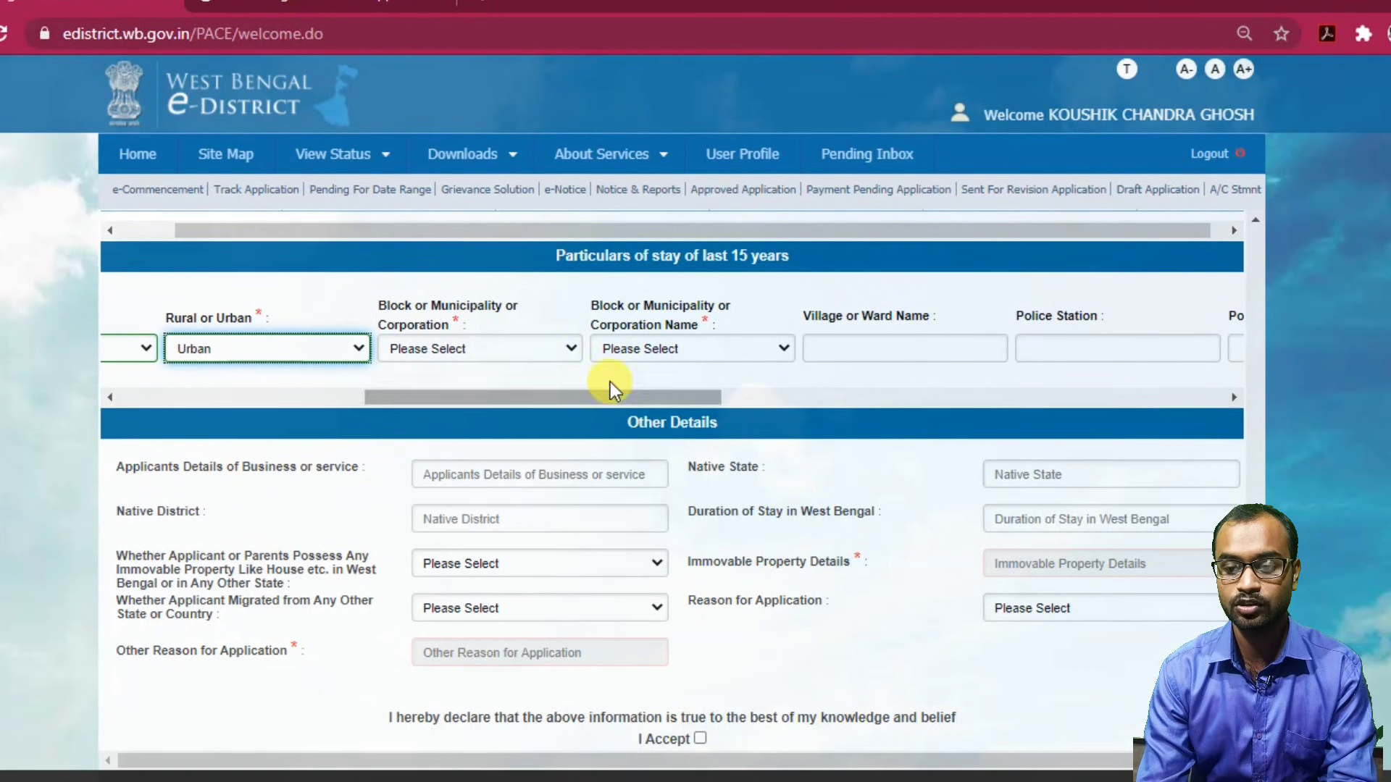
click(522, 338)
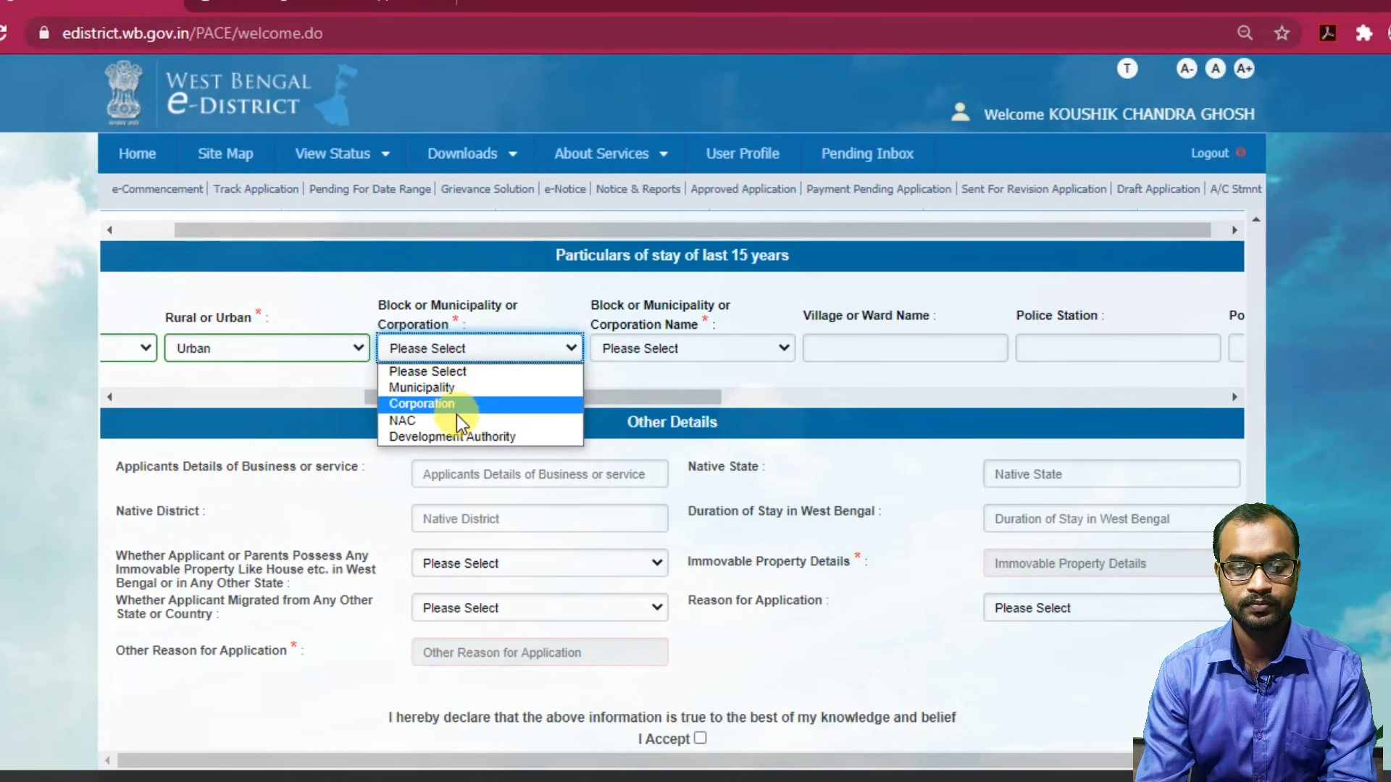
click(232, 350)
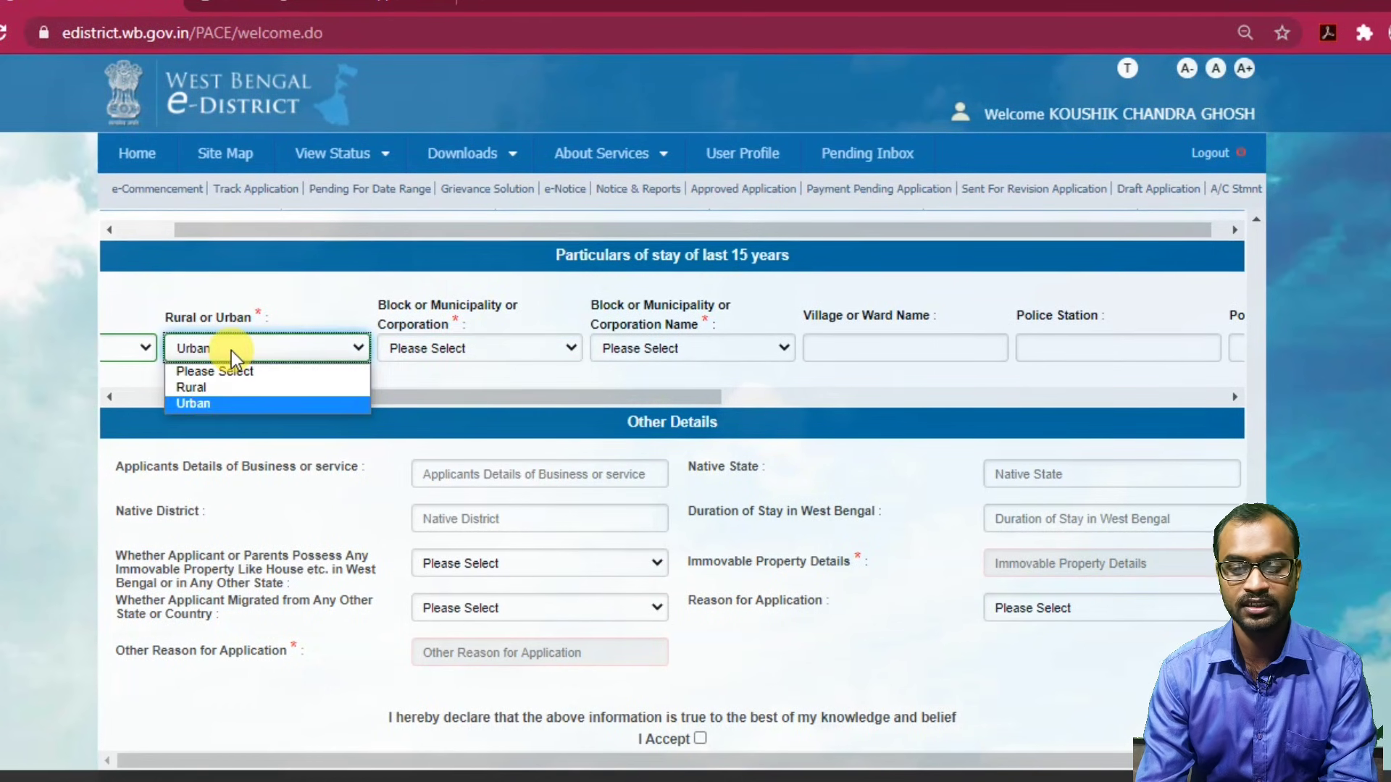
click(220, 384)
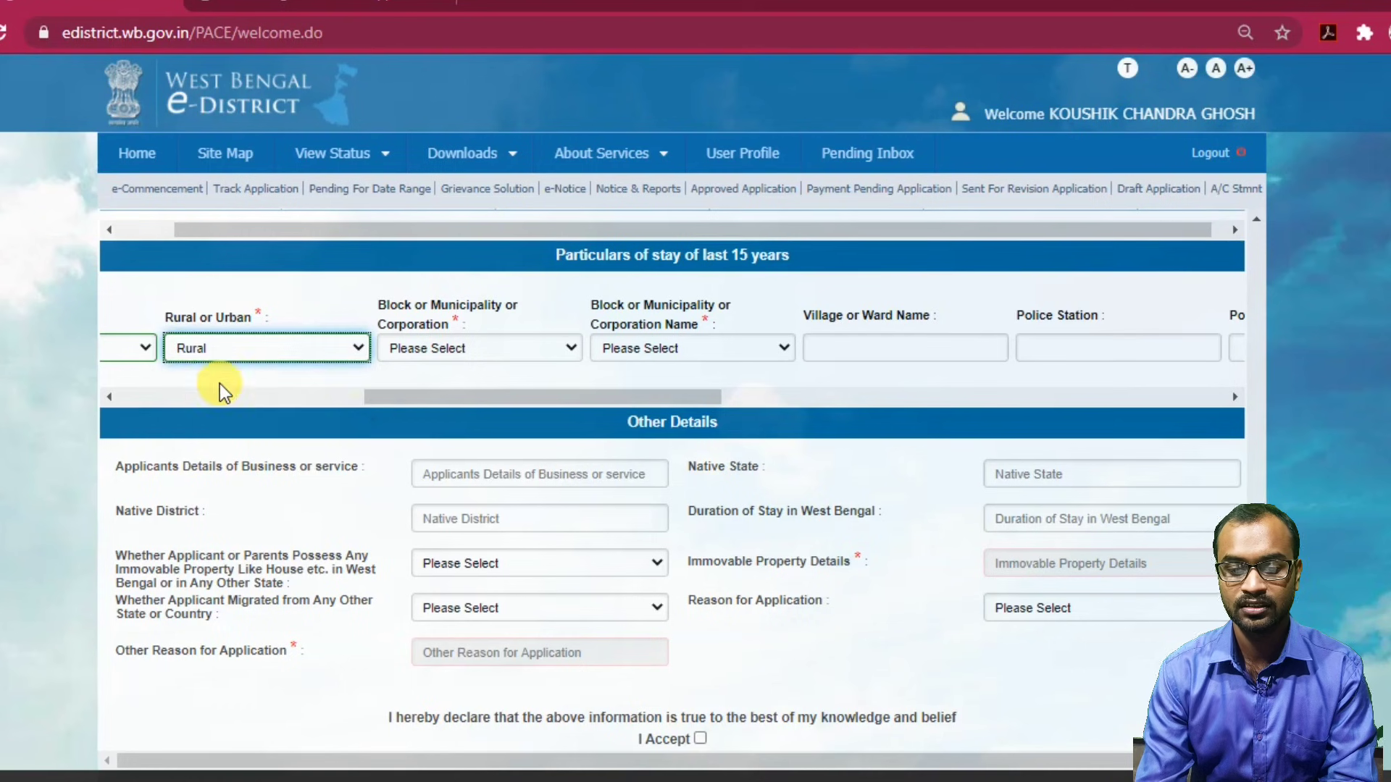
click(446, 347)
click(446, 386)
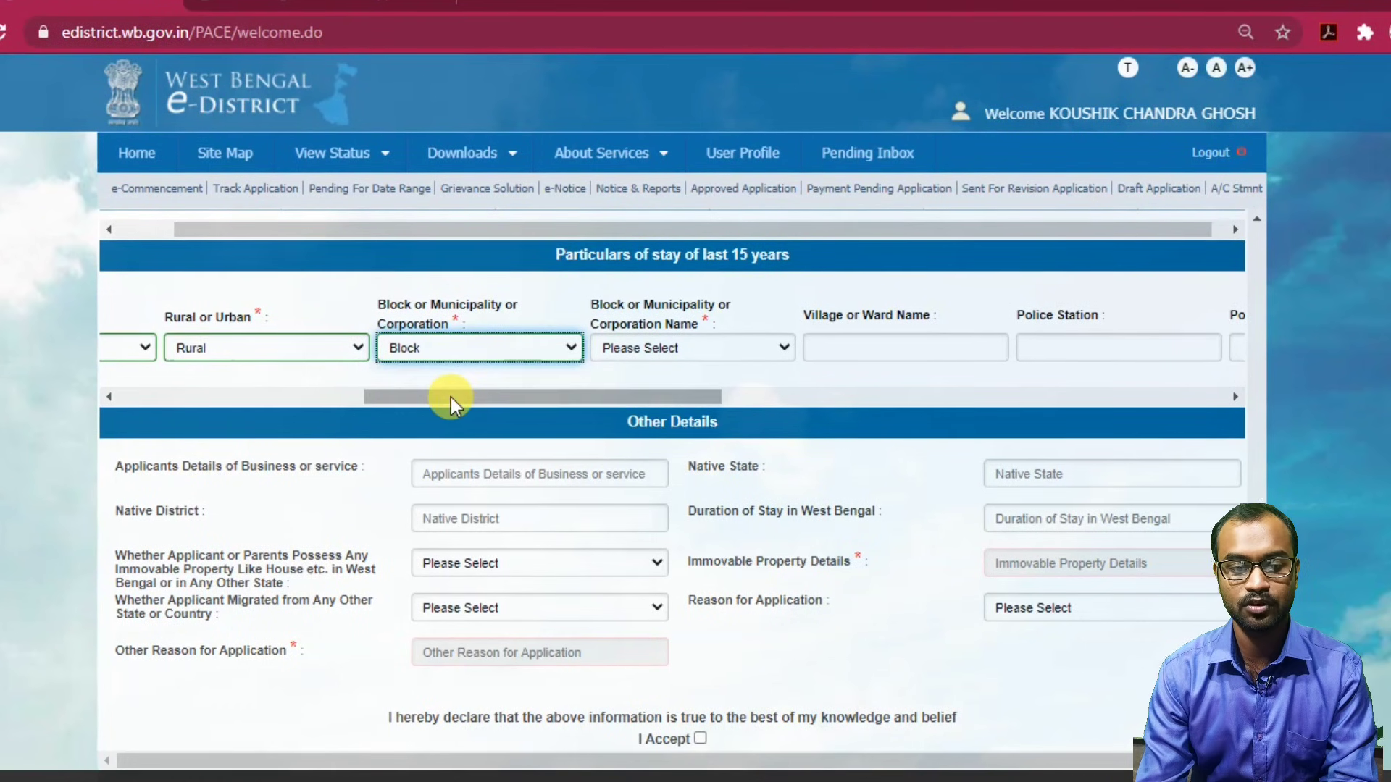
click(629, 354)
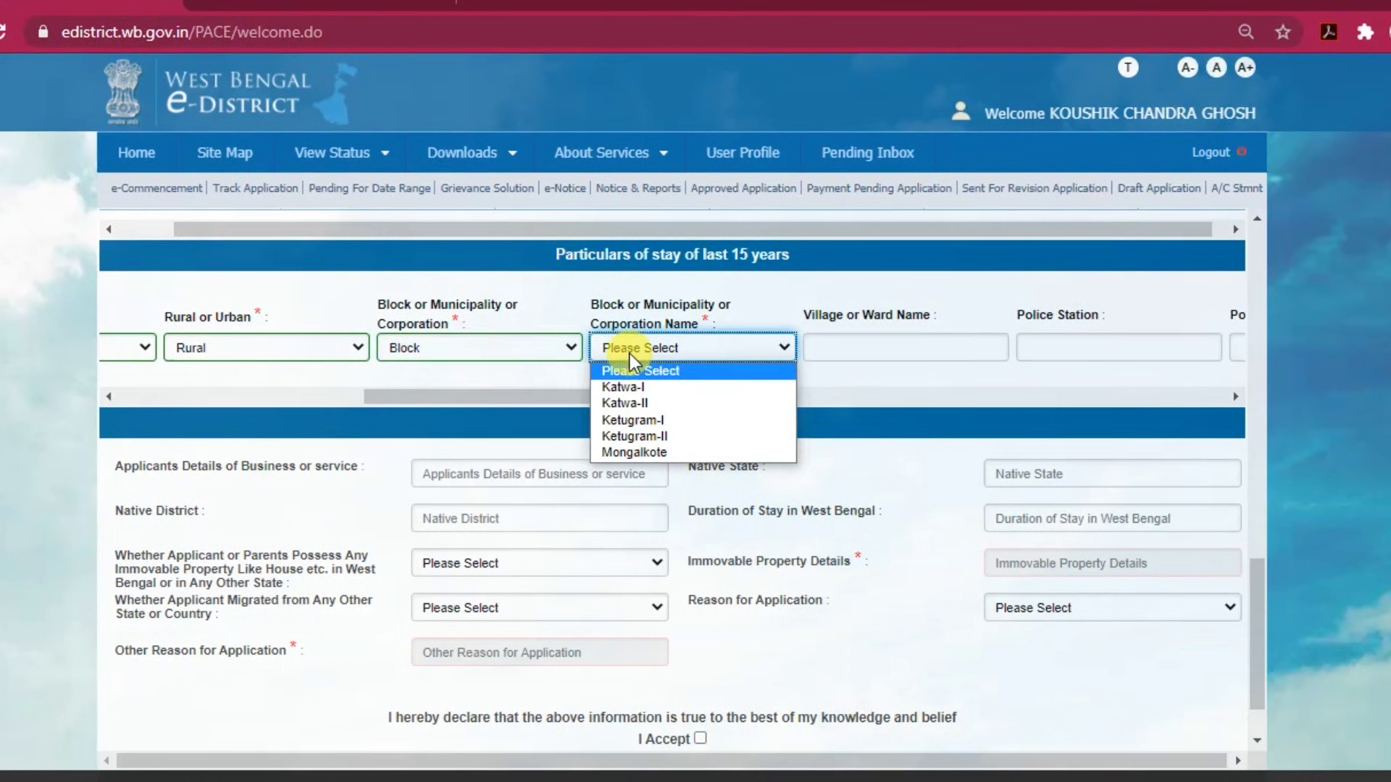
click(647, 463)
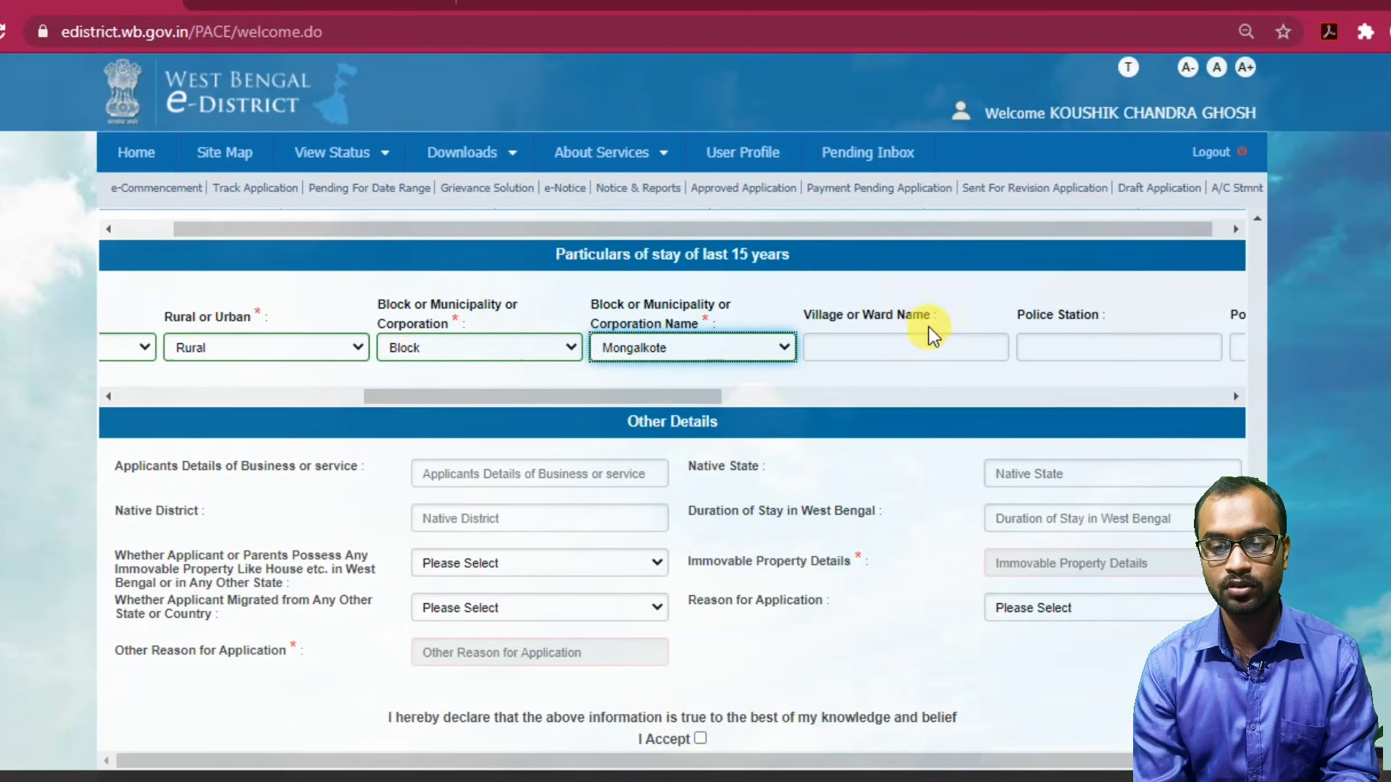
Enter village KALANPUR and police station MONGOLKOTE for the stay.
click(915, 343)
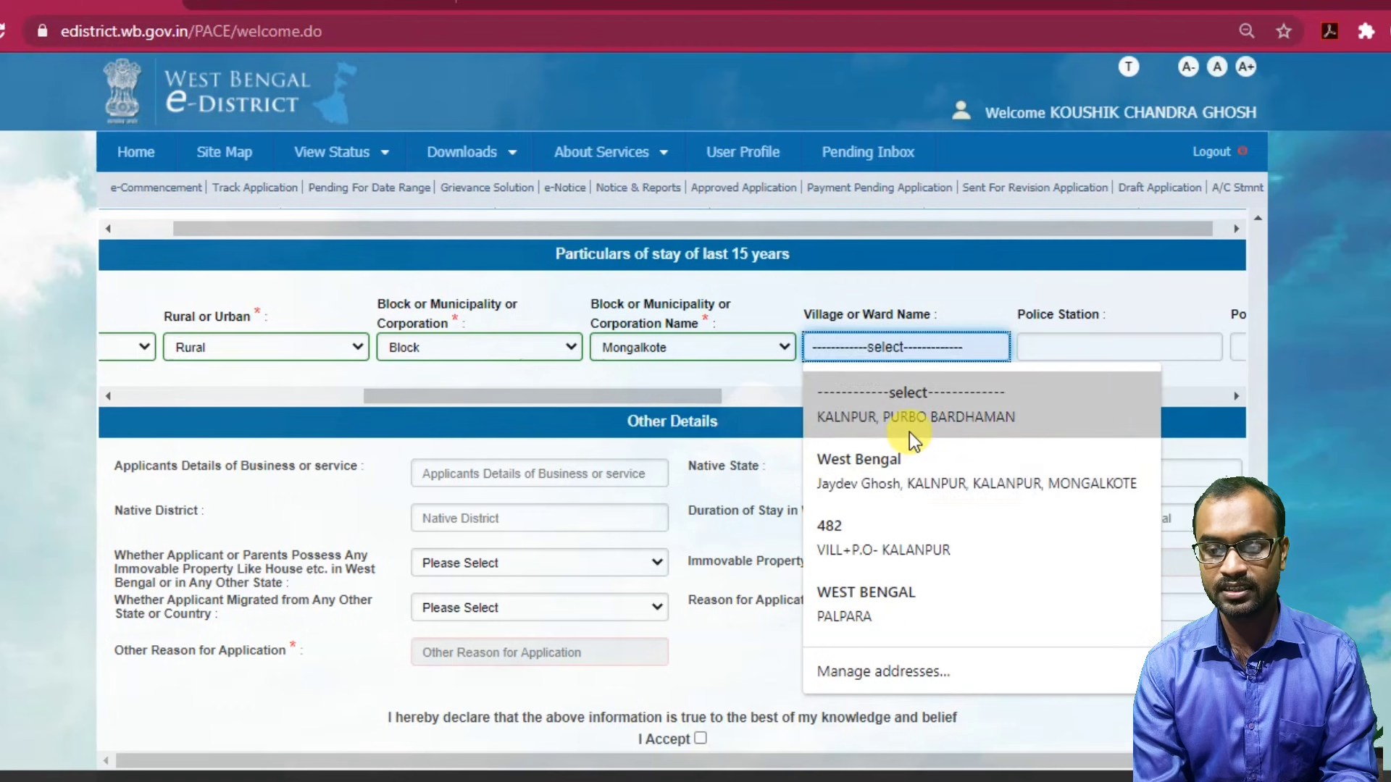
click(910, 430)
click(1043, 342)
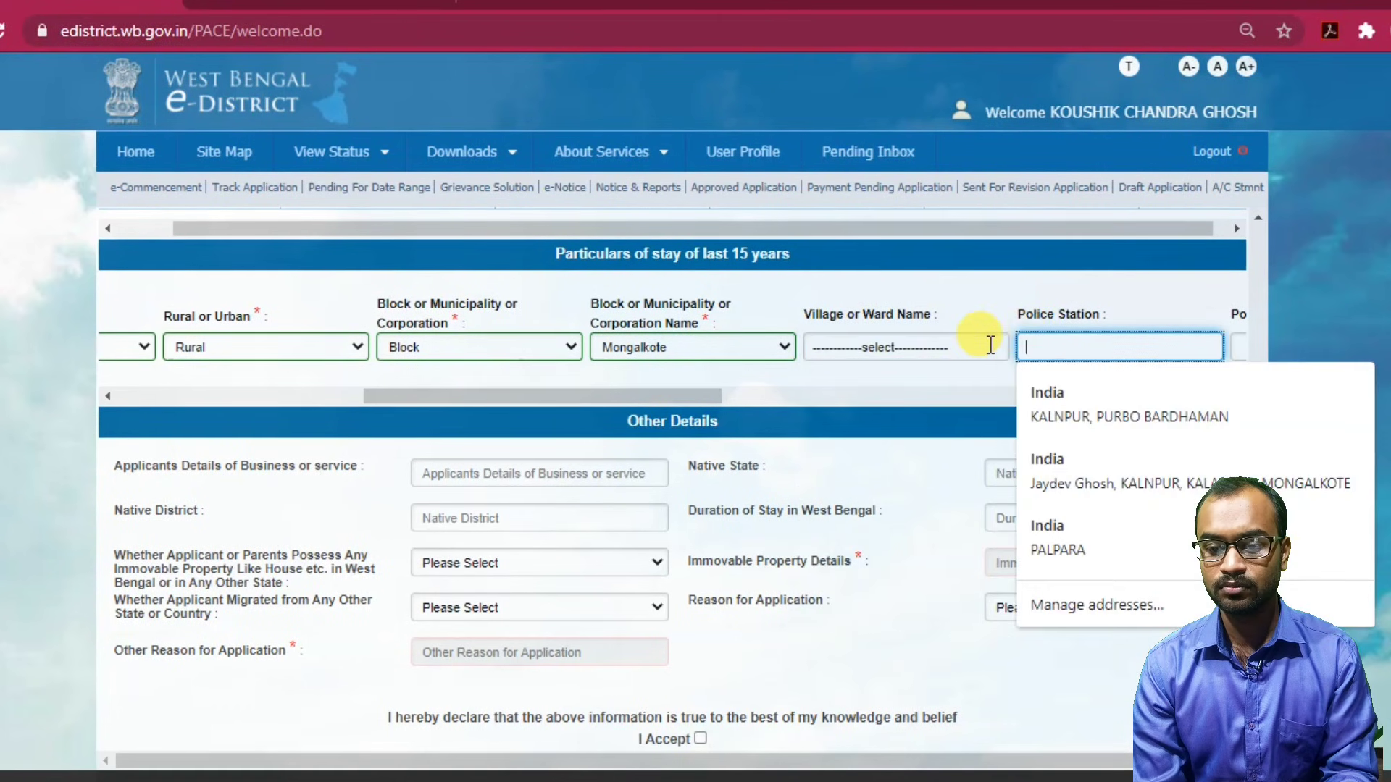
click(963, 349)
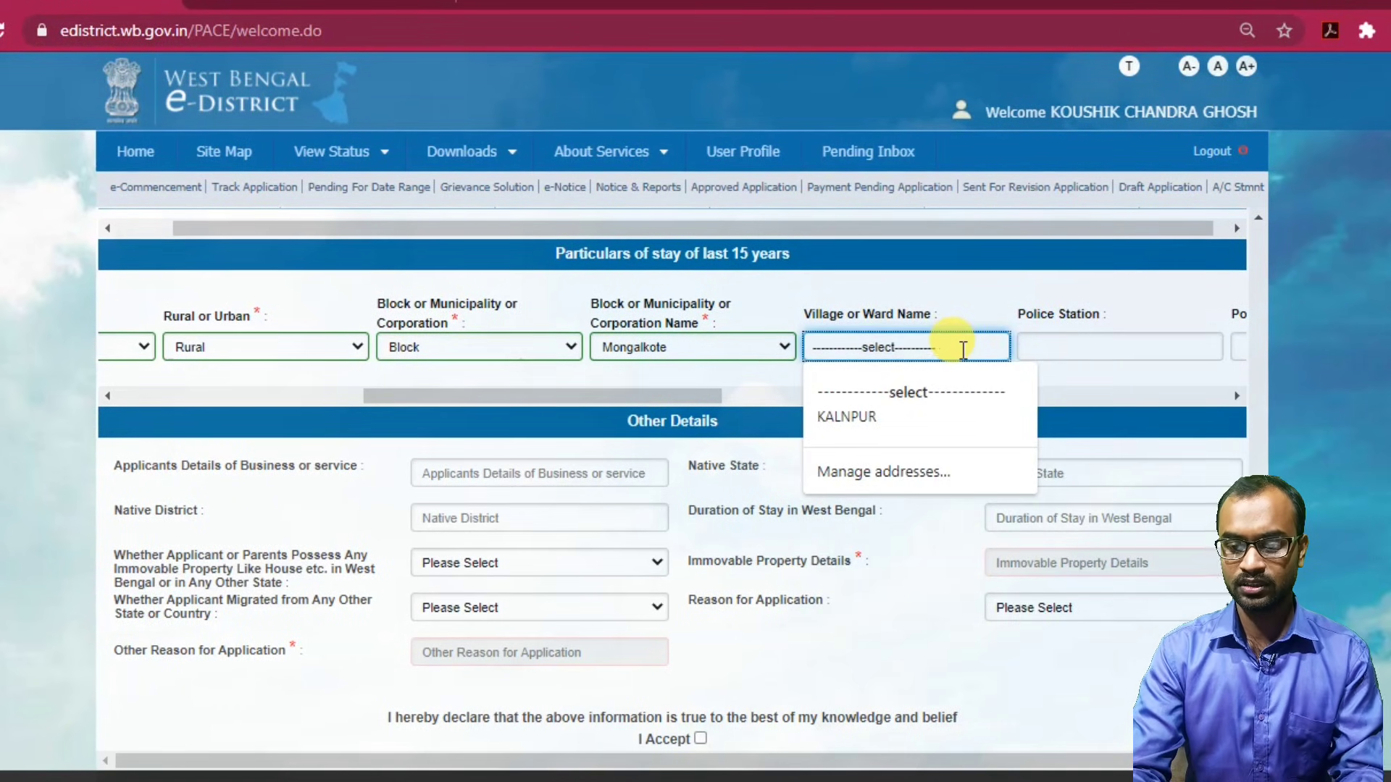
key(BackSpace)
key(BackSpace)
key(BackSpace)
key(BackSpace)
key(BackSpace)
key(BackSpace)
key(BackSpace)
key(BackSpace)
key(BackSpace)
key(BackSpace)
key(BackSpace)
key(BackSpace)
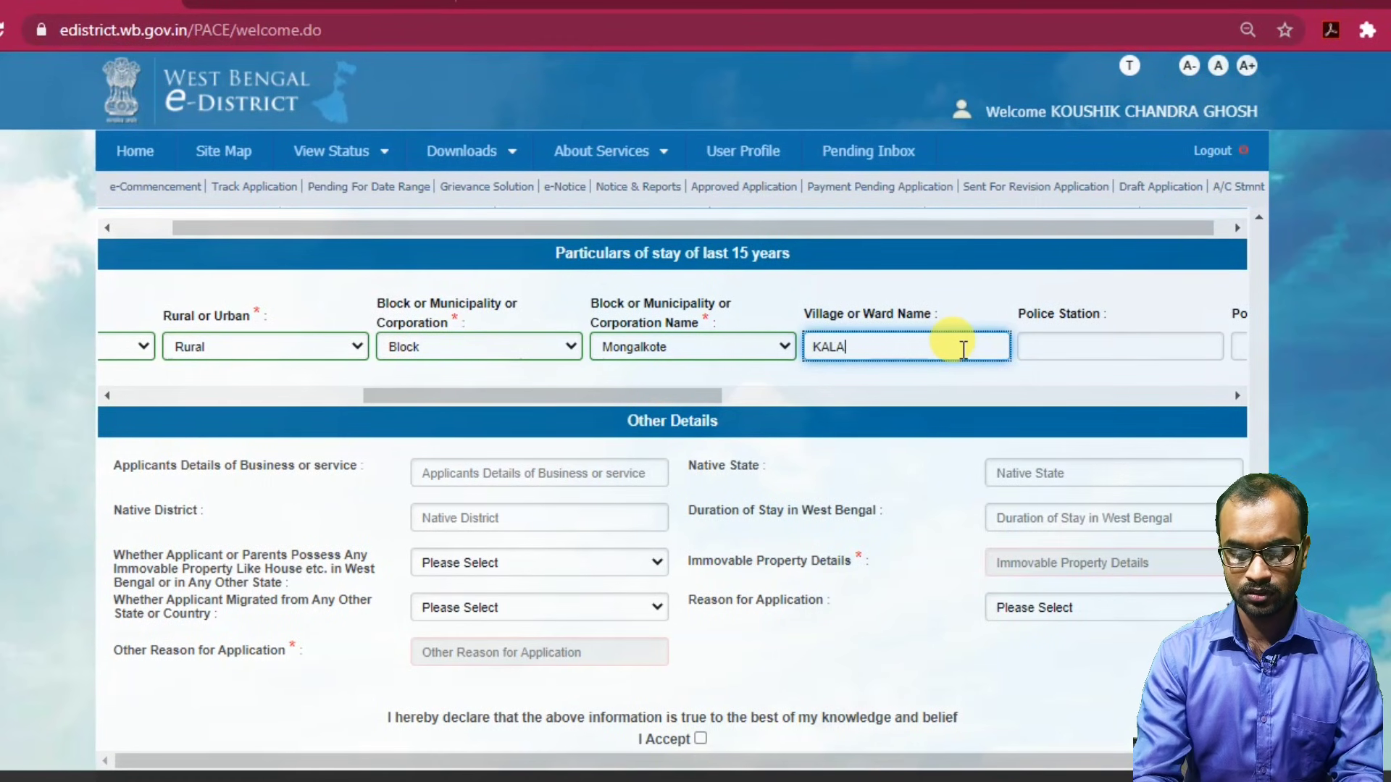
key(Tab)
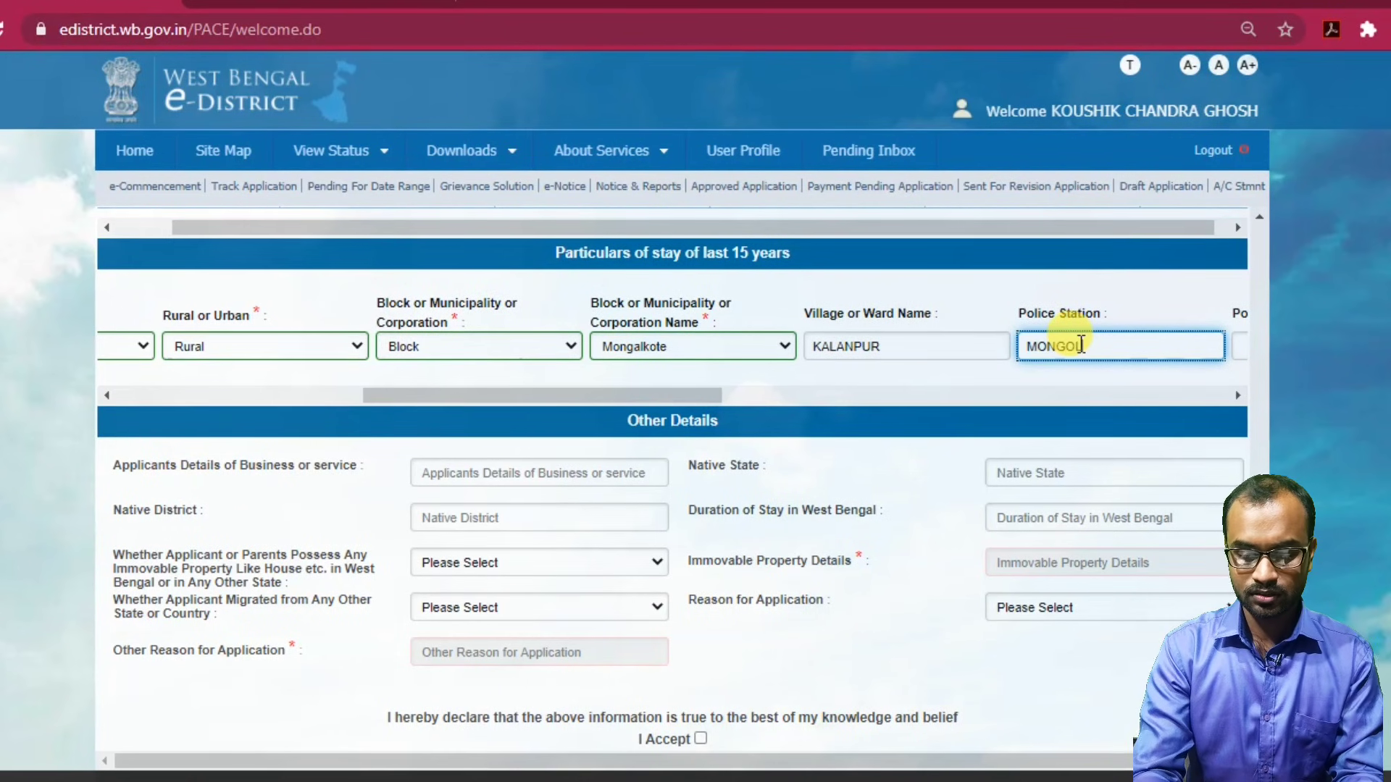
text(MONGOLKOTE)
key(Tab)
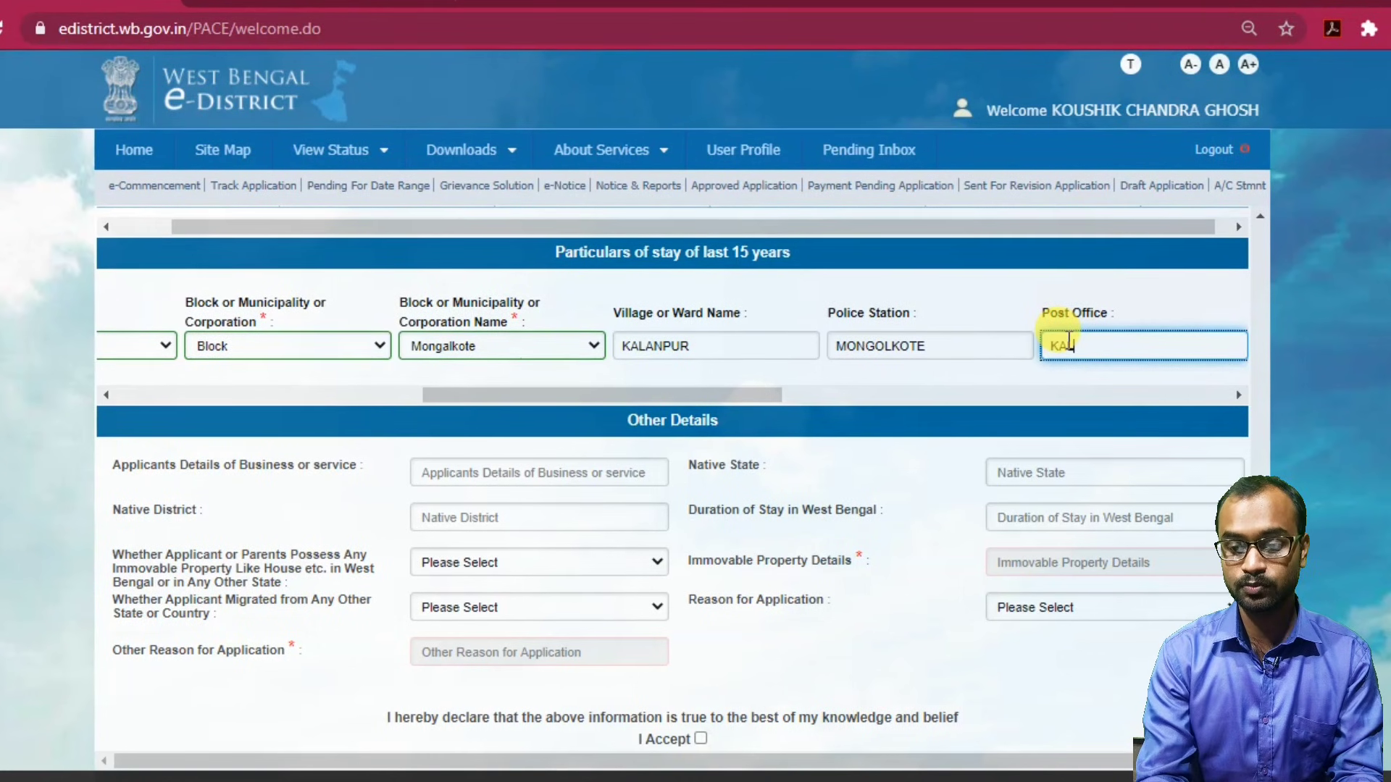
key(Tab)
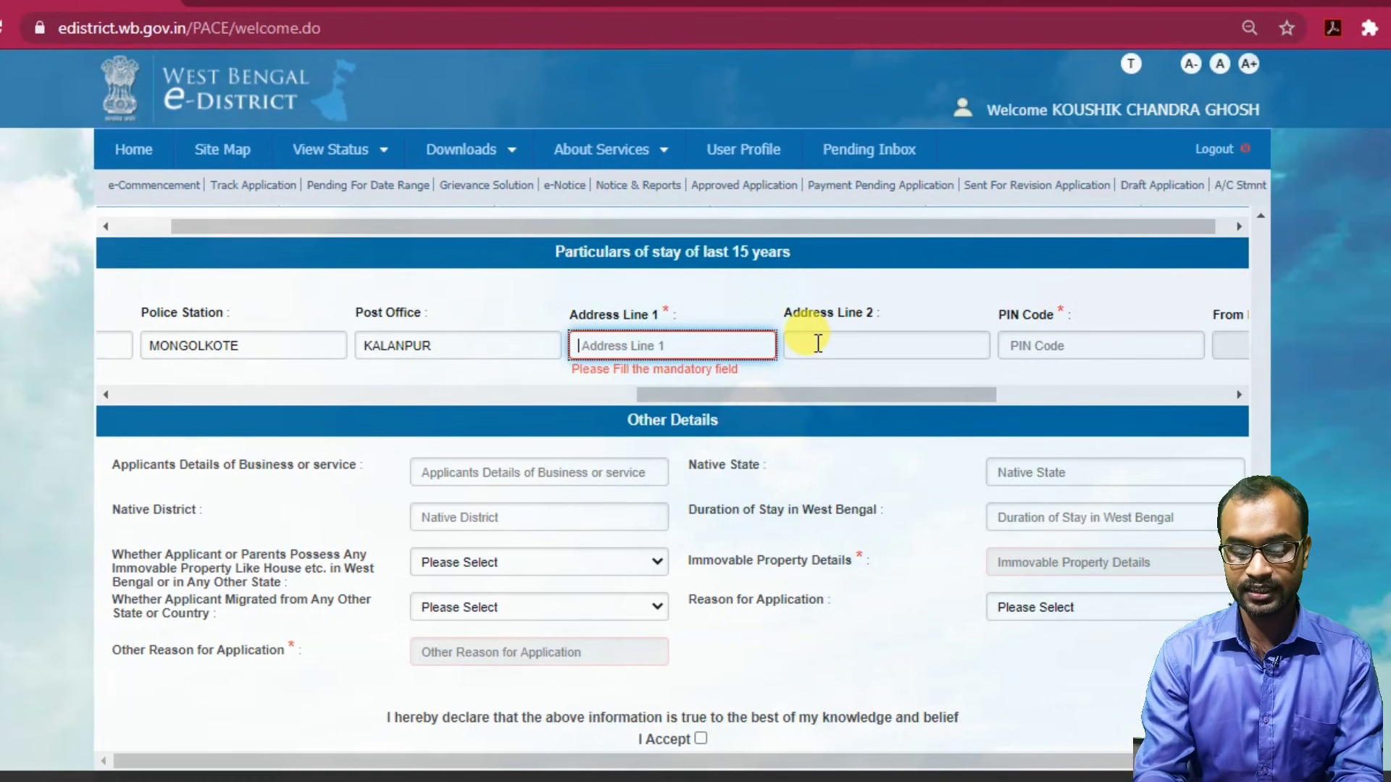
text(KALA)
key(BackSpace)
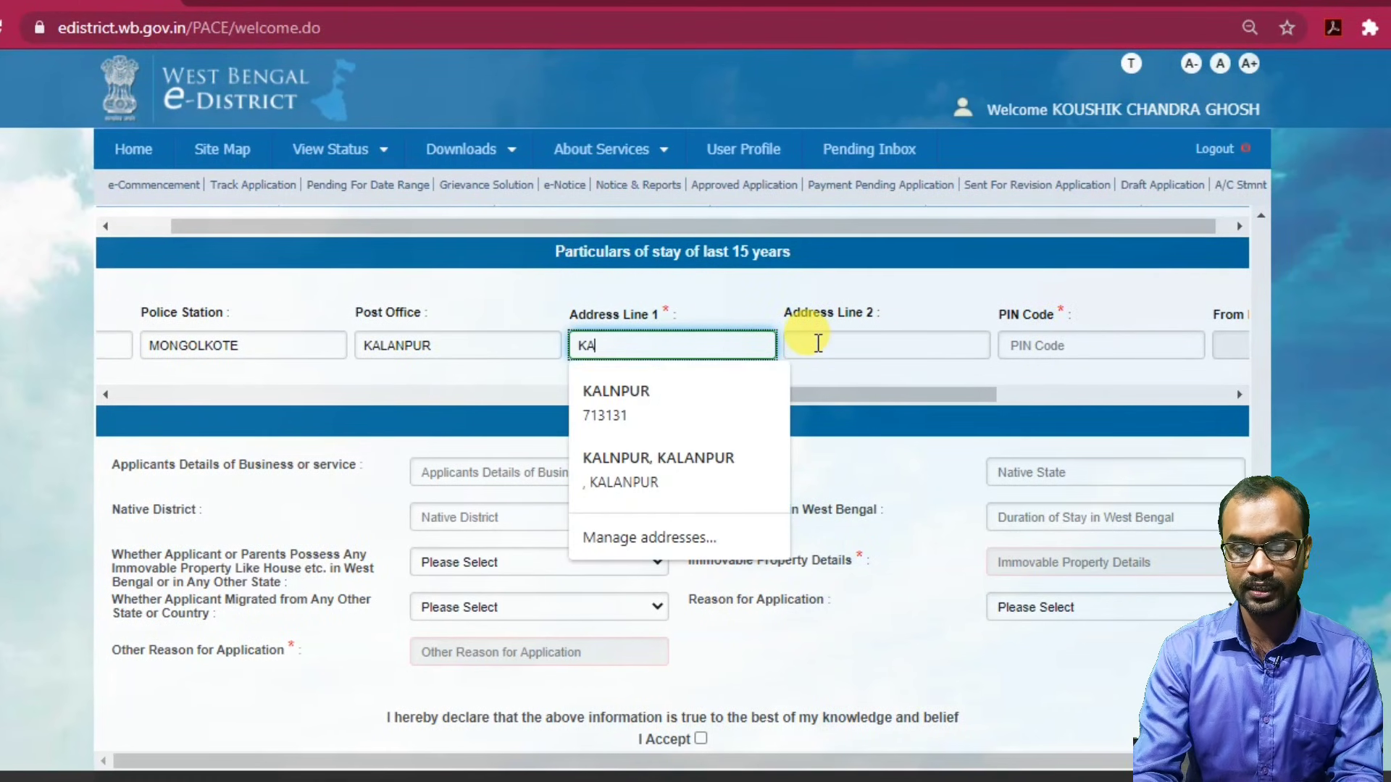
click(590, 405)
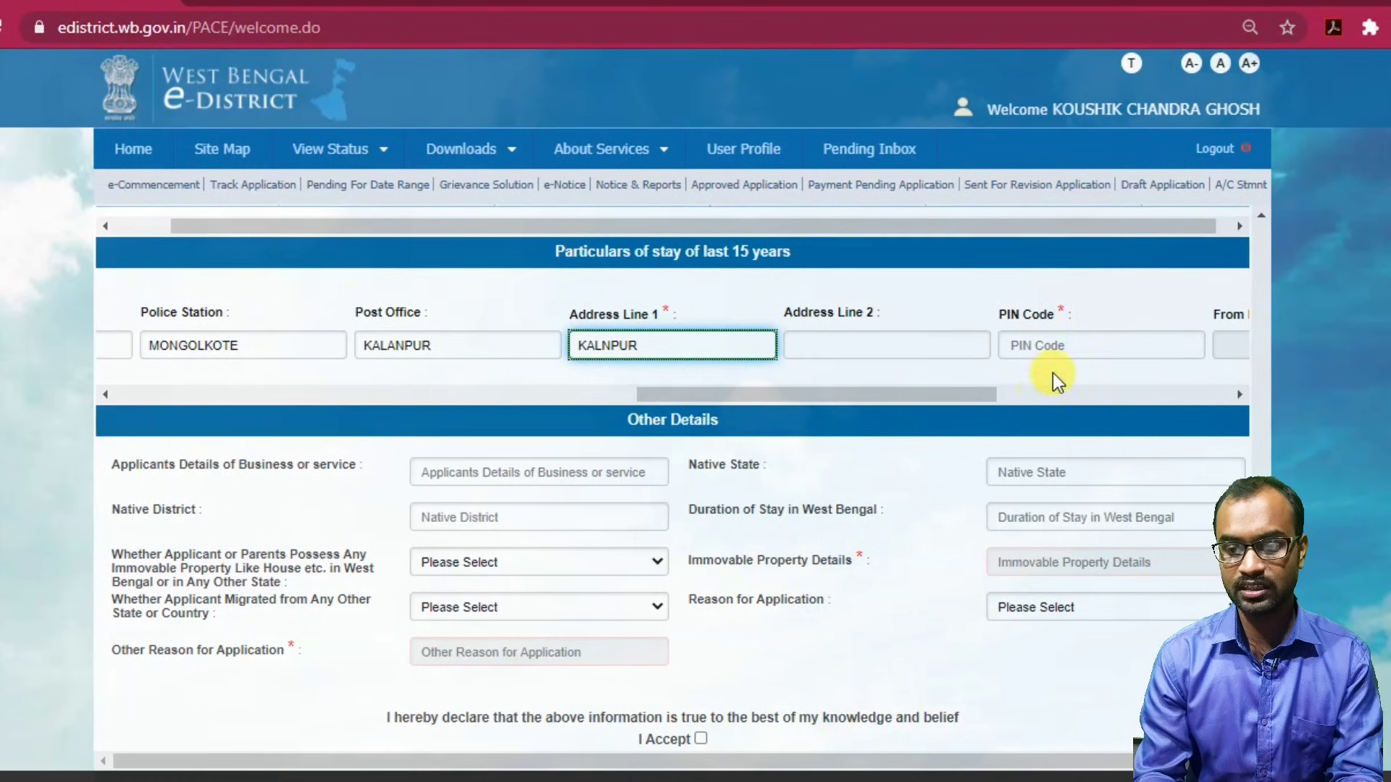
click(1043, 345)
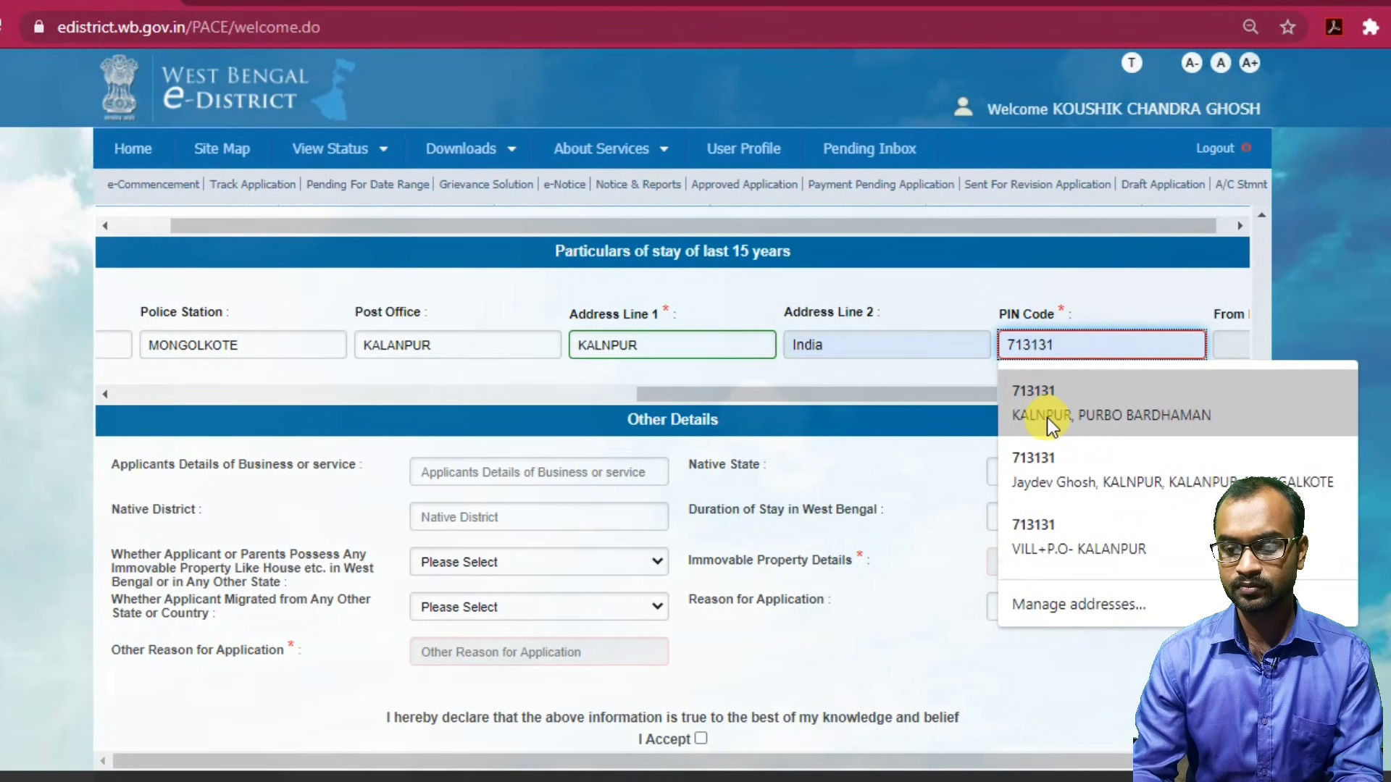
click(1046, 416)
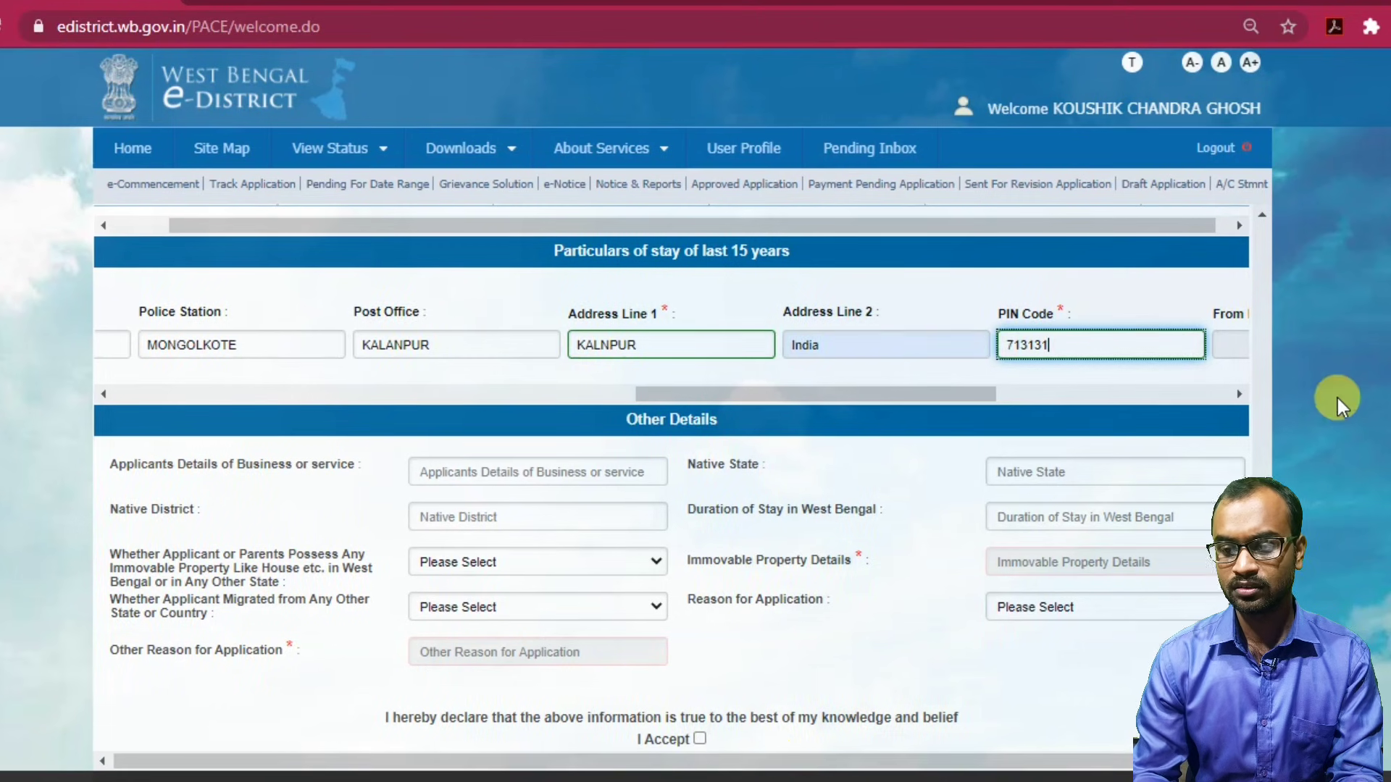
Set the stay start date to 20/11/1995 in the date picker.
drag(934, 397, 1122, 396)
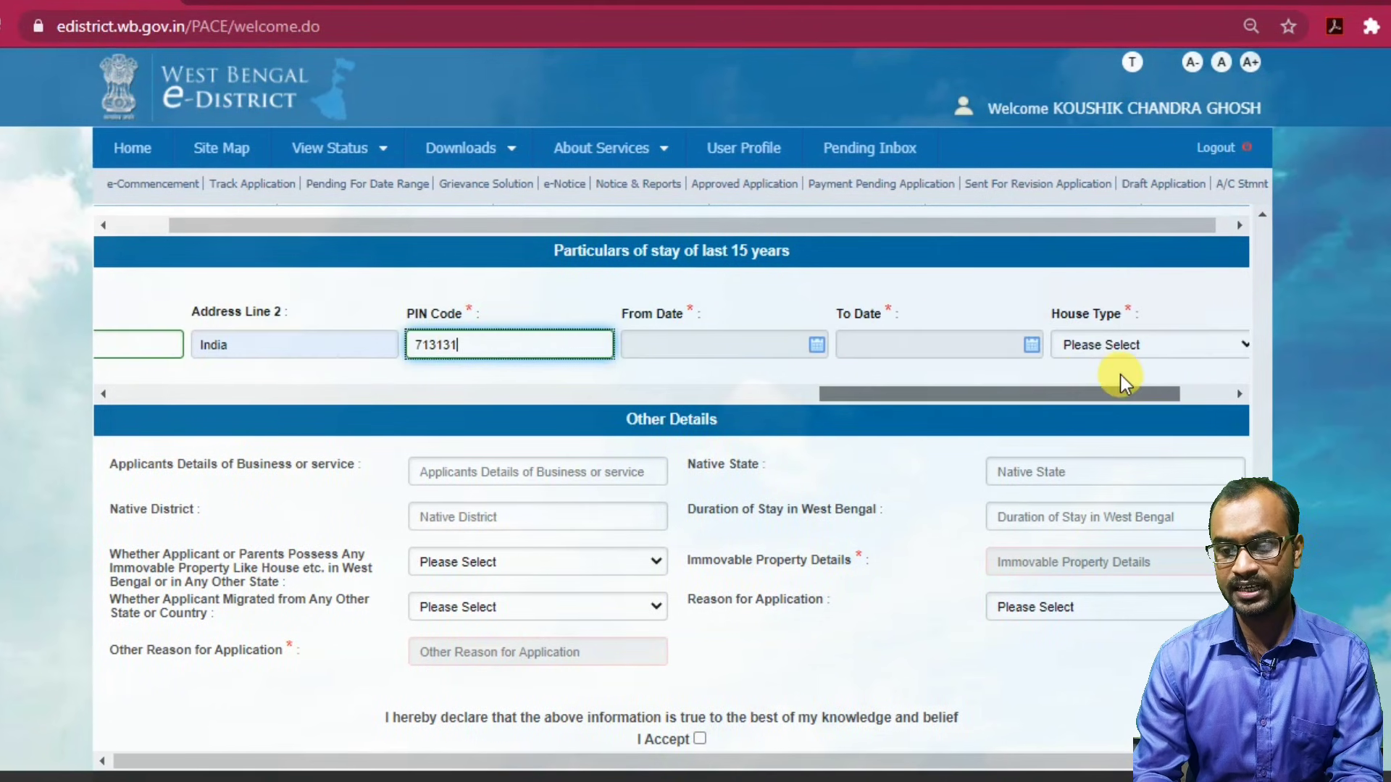
click(692, 342)
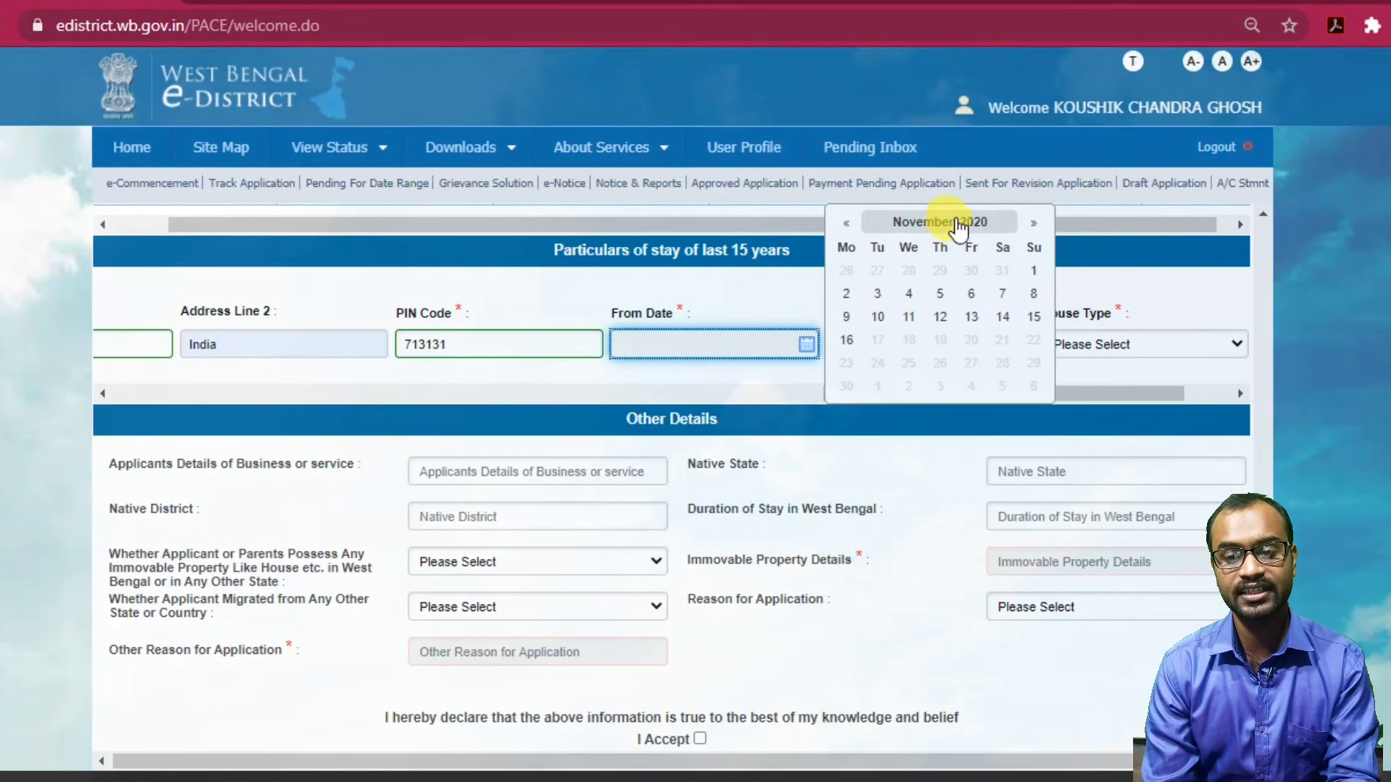
click(979, 229)
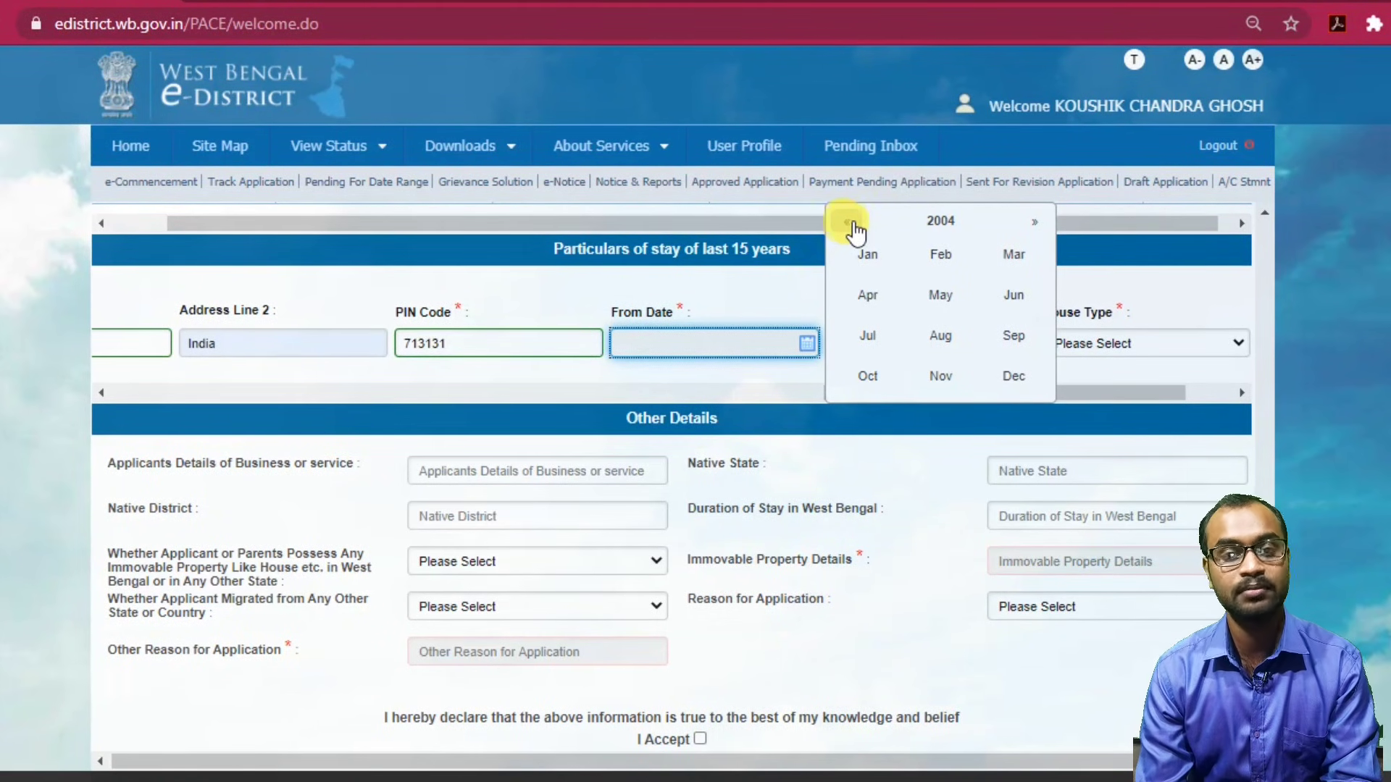
click(942, 222)
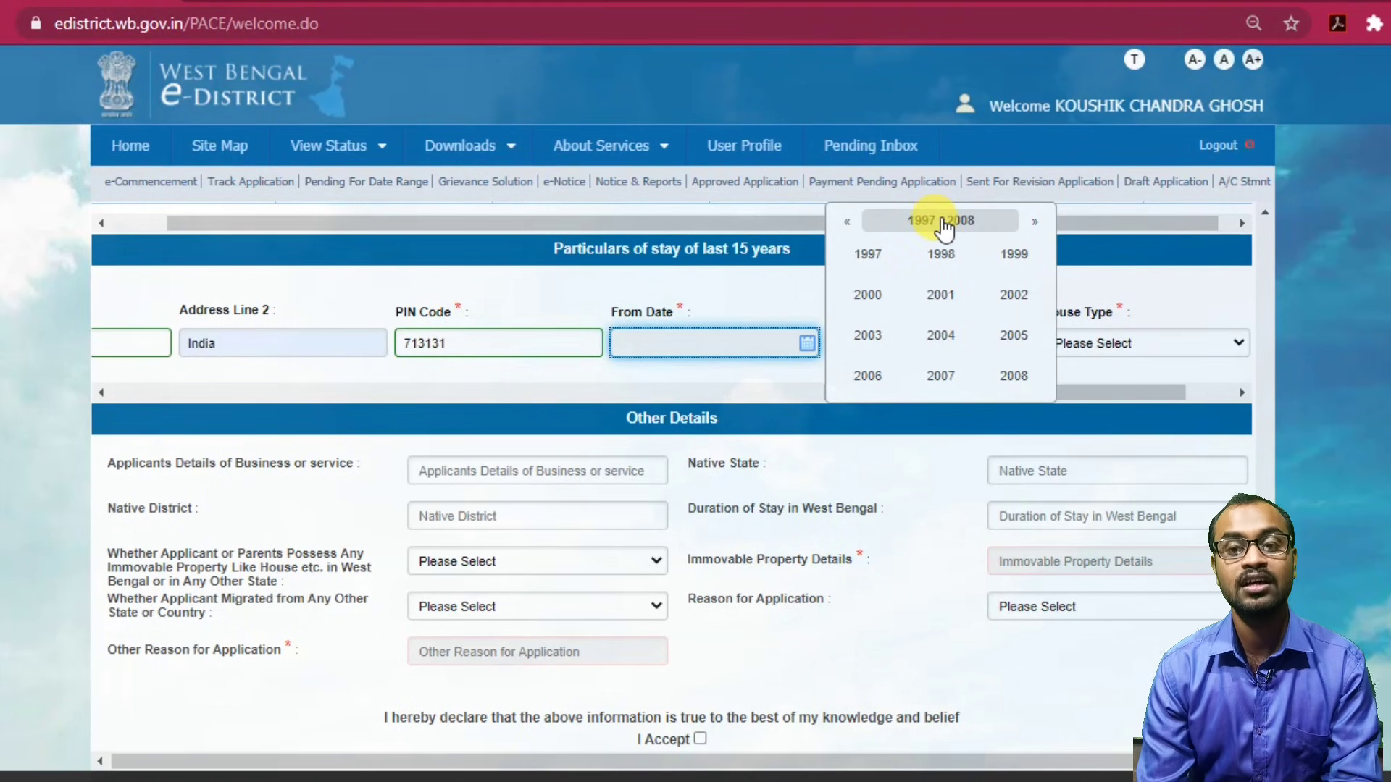
click(846, 221)
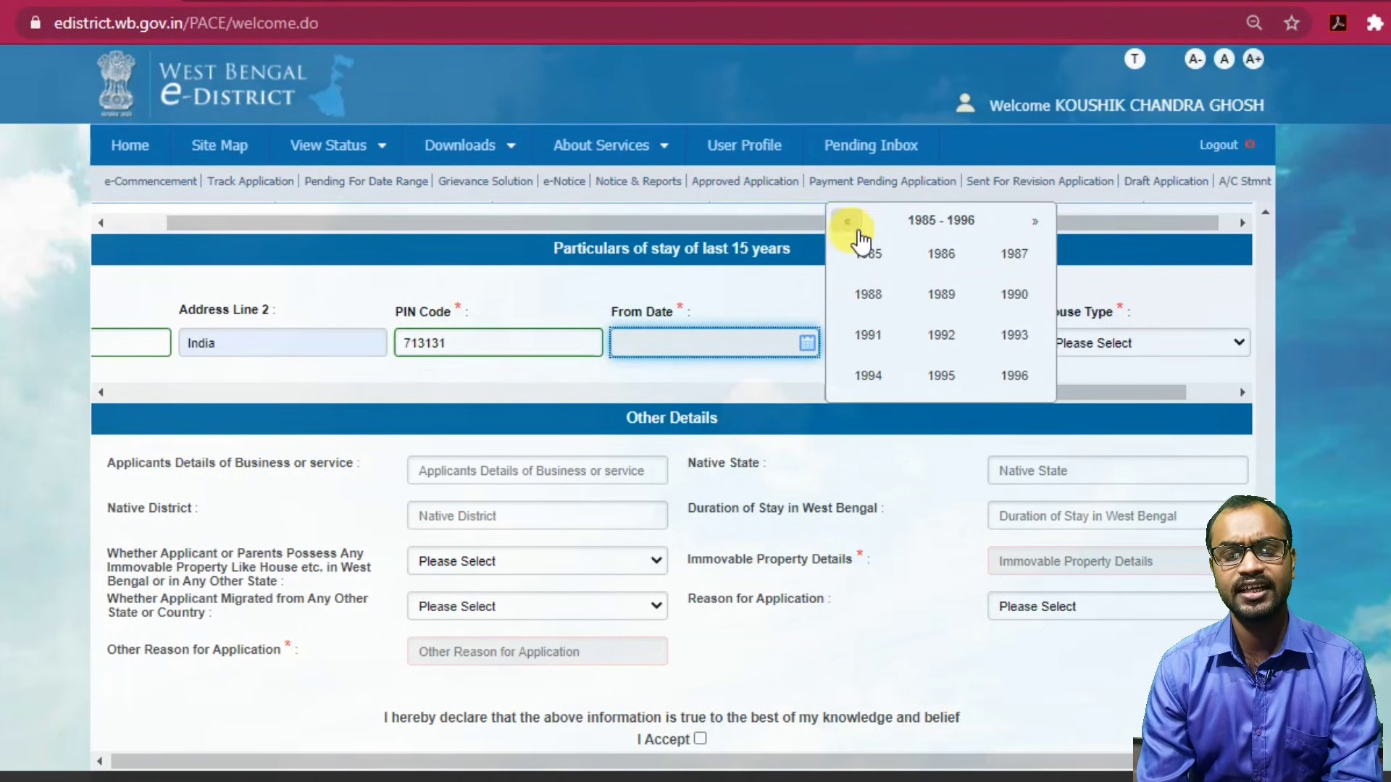
click(941, 377)
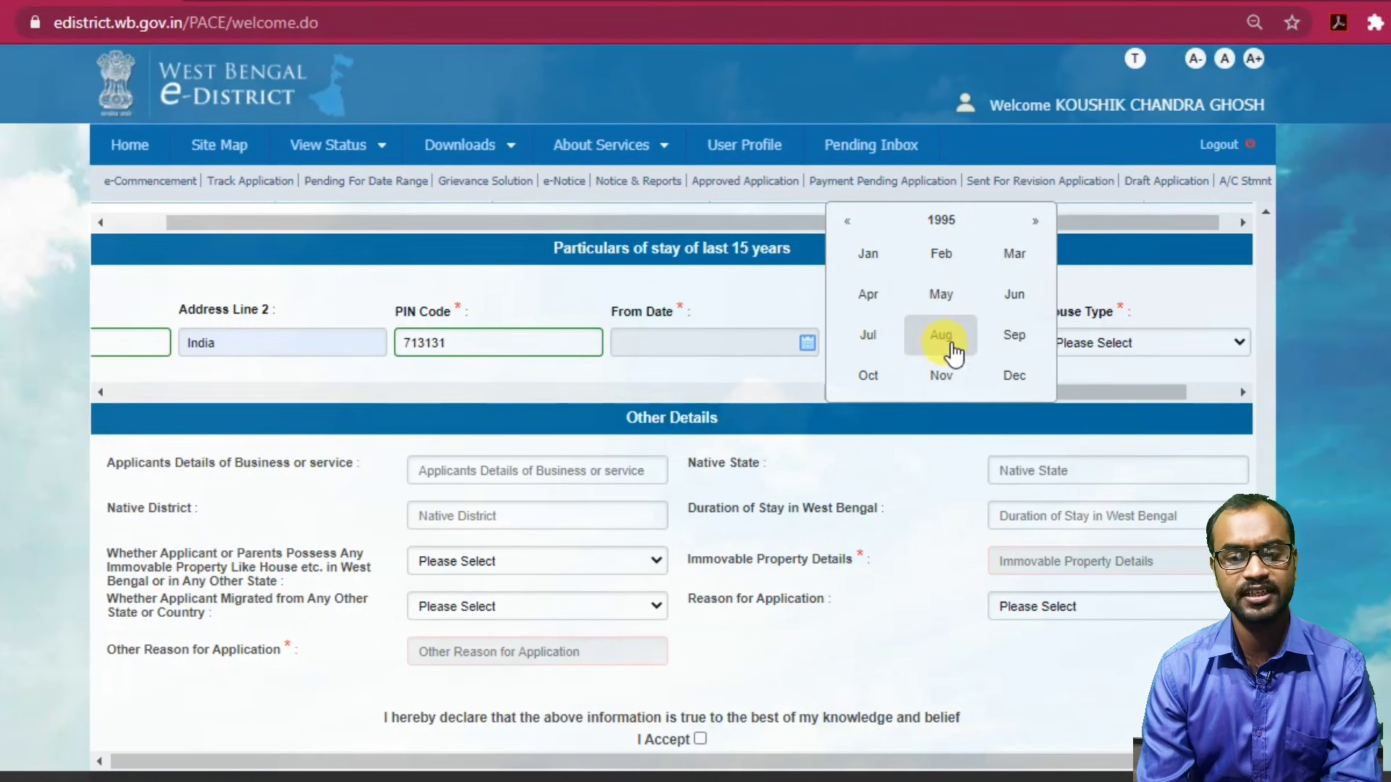
click(948, 384)
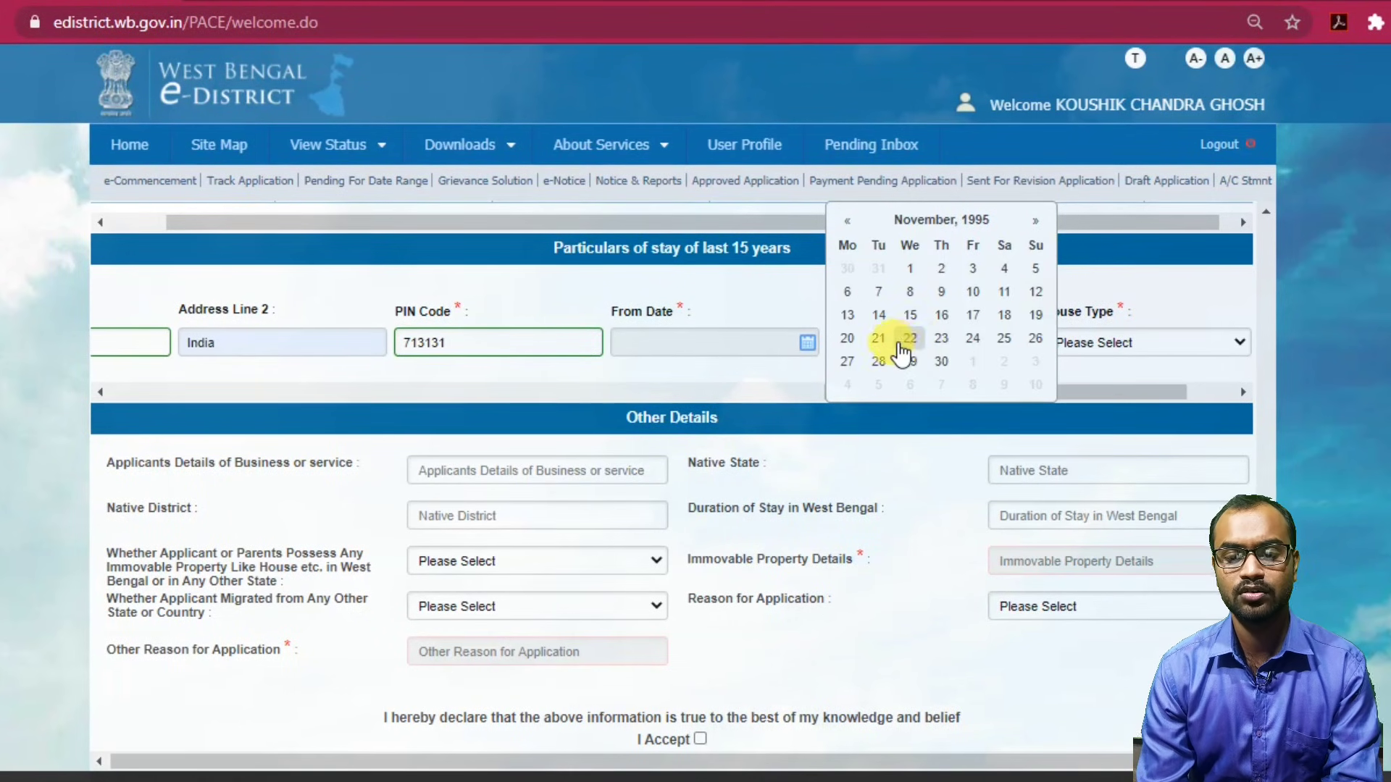
click(847, 342)
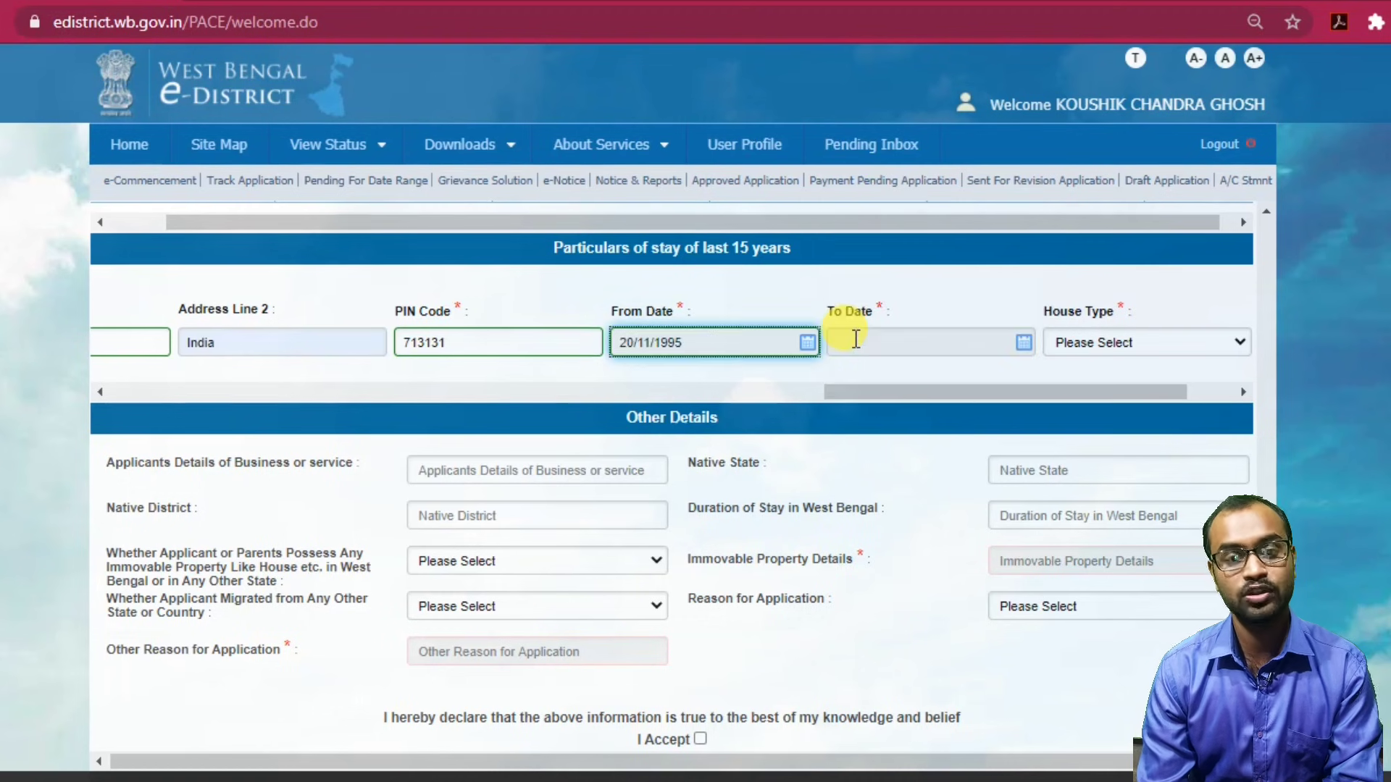
Set the end date to 16/11/2020, house type Owned, and add the stay row.
click(905, 342)
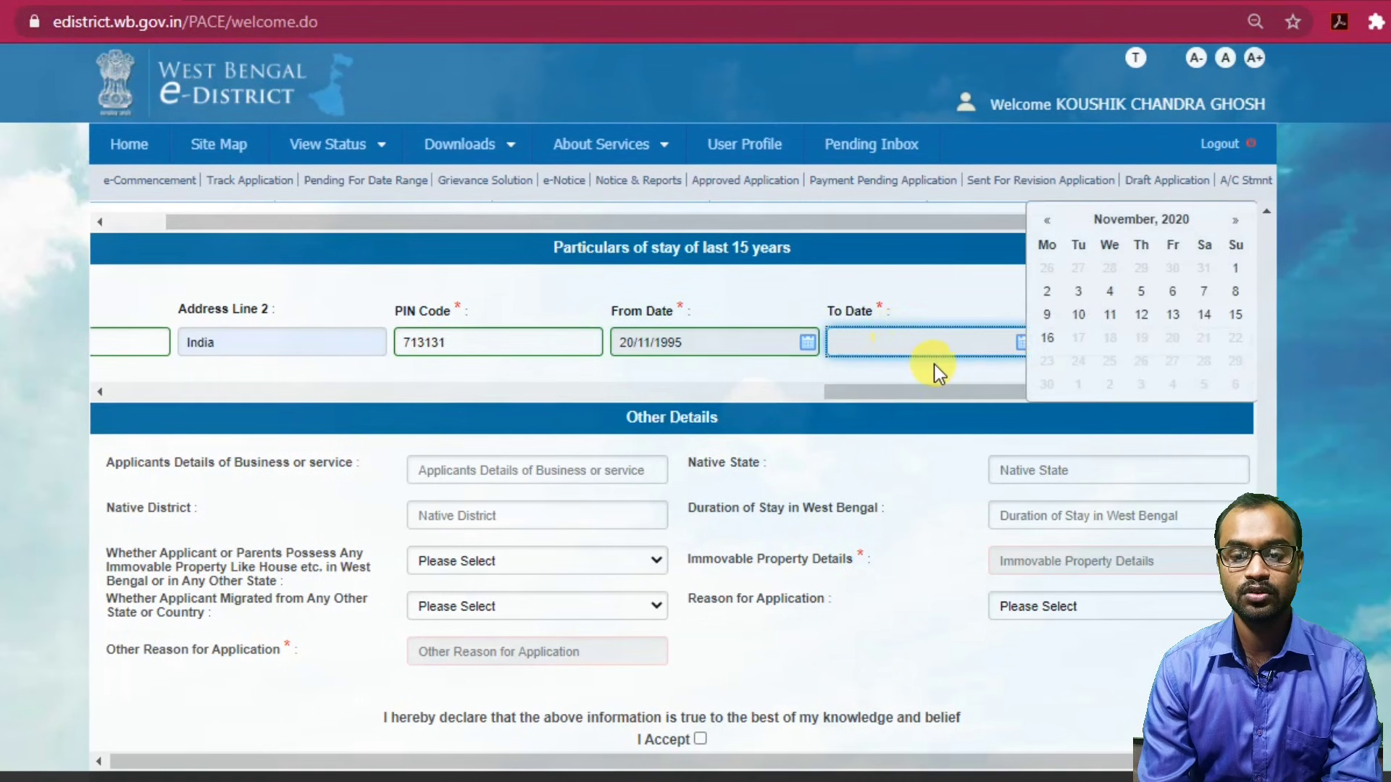
click(1048, 338)
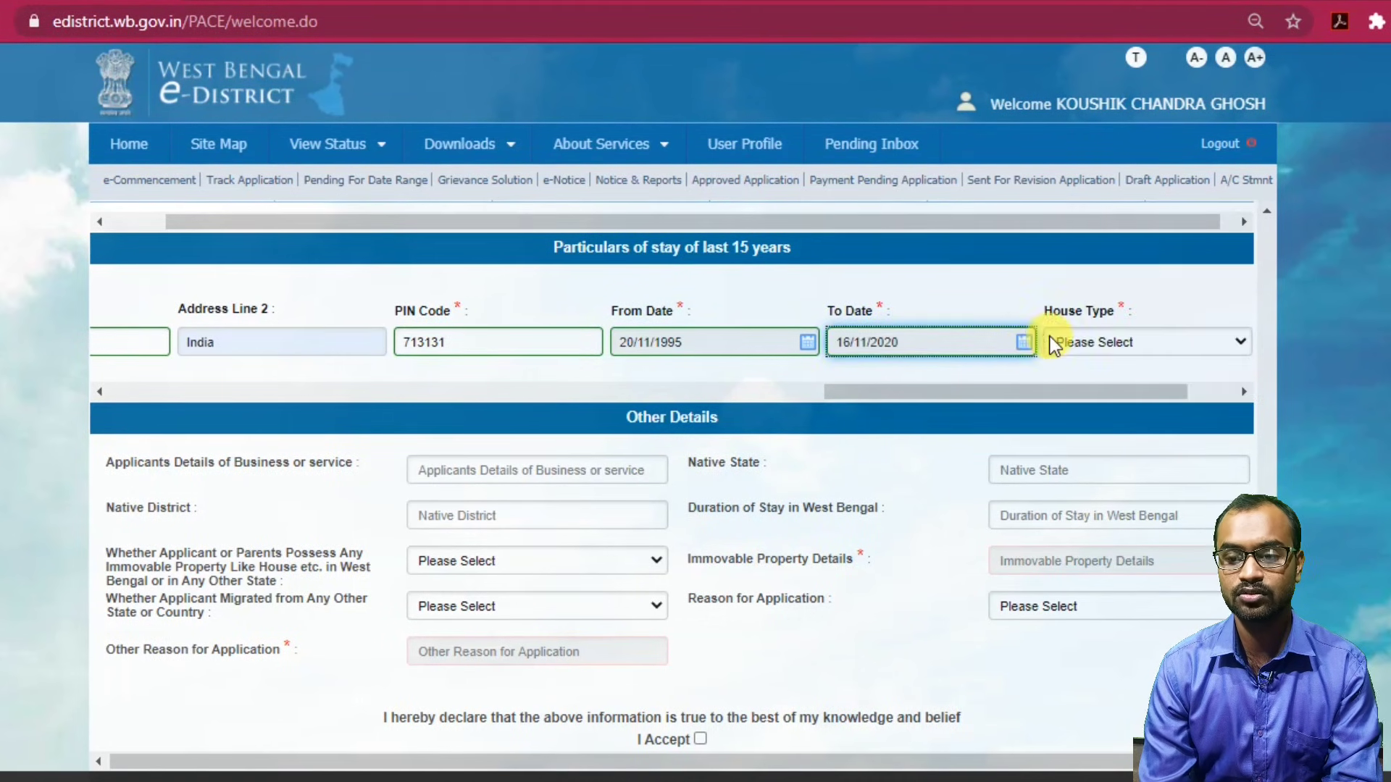
click(1100, 342)
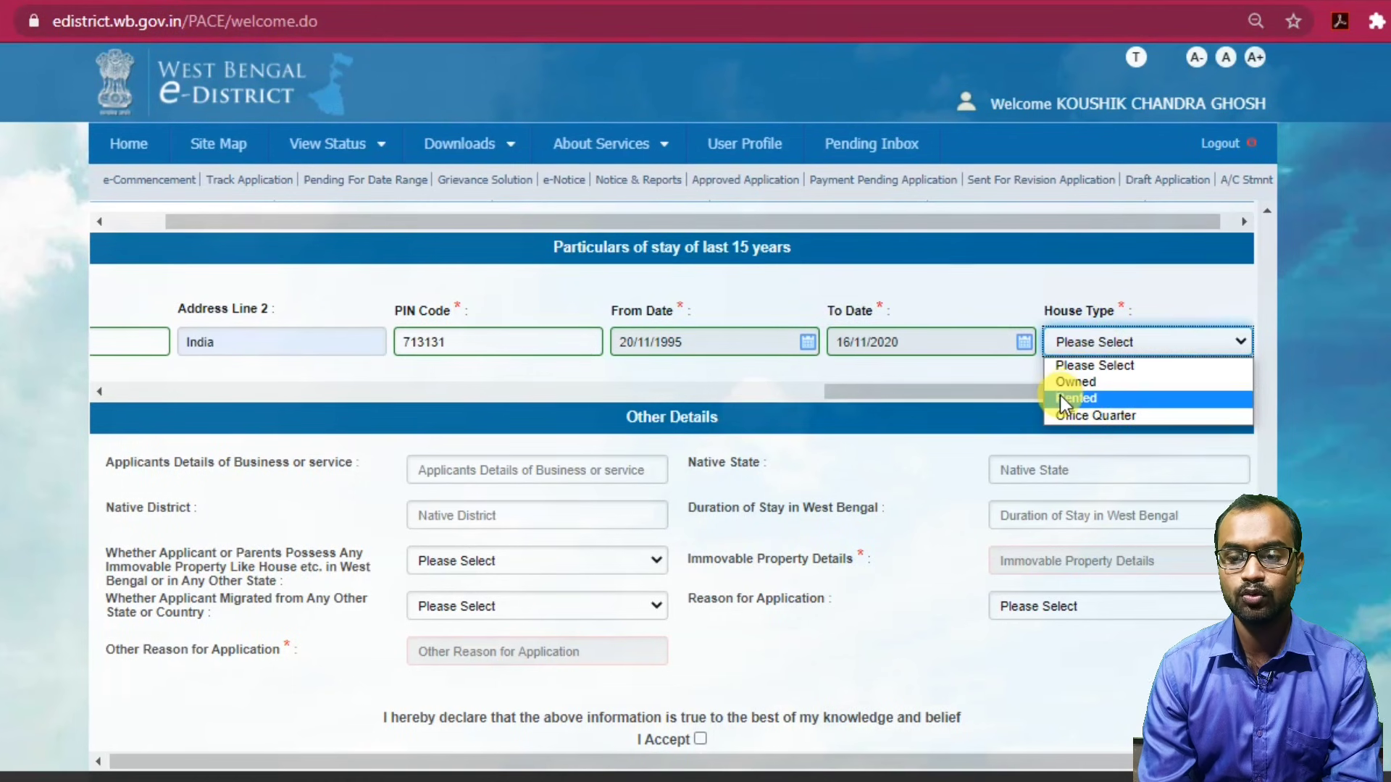
click(1098, 382)
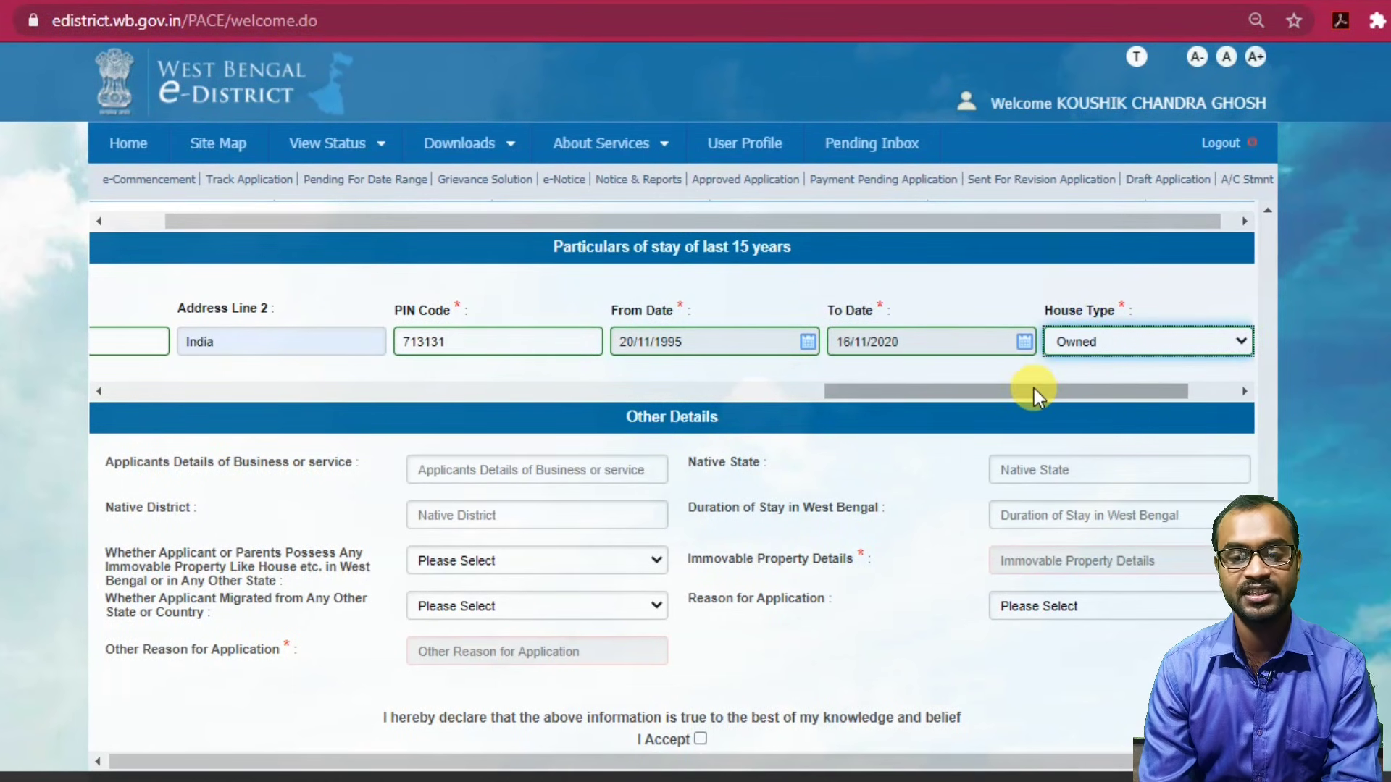
drag(1037, 392, 1198, 389)
click(1177, 342)
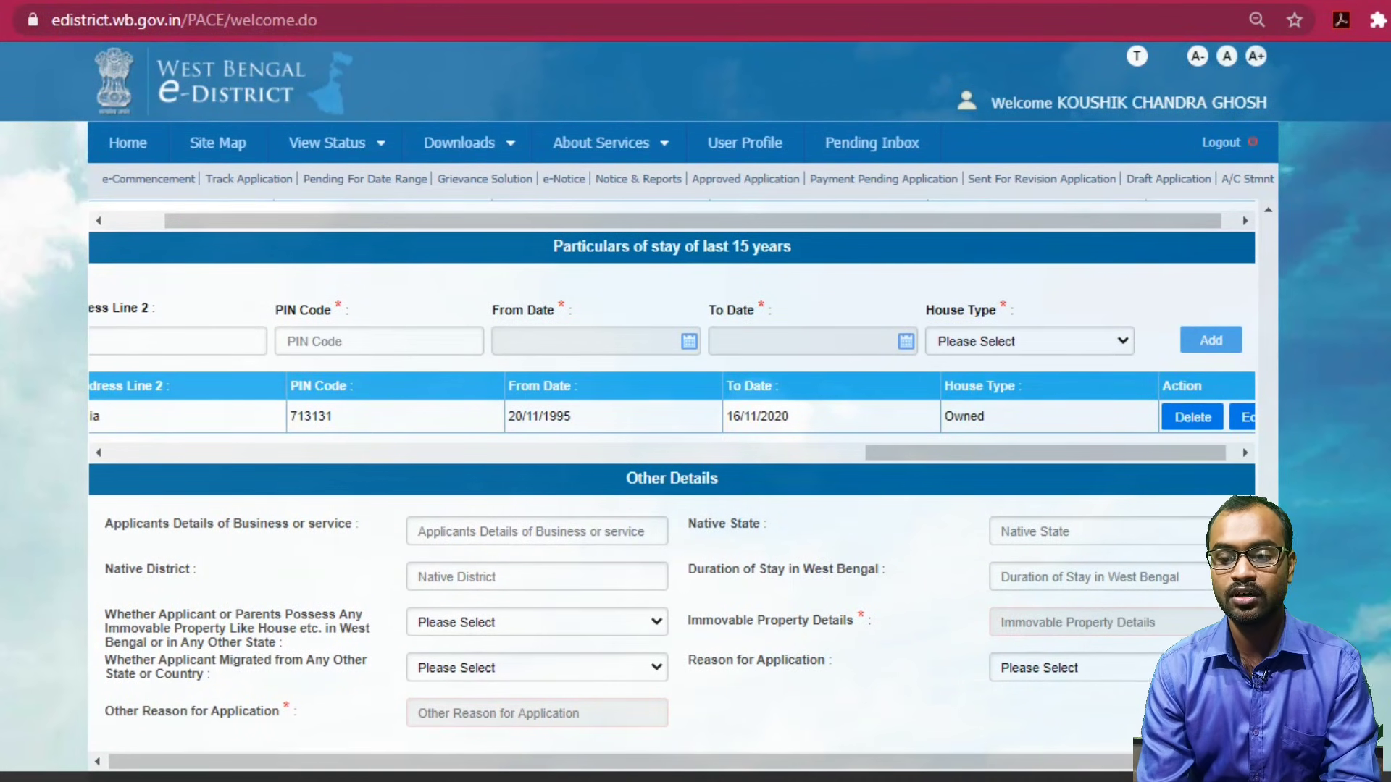
Accept the declaration and choose Father as the relation with salutation Mr.
scroll(795, 761, down, 2)
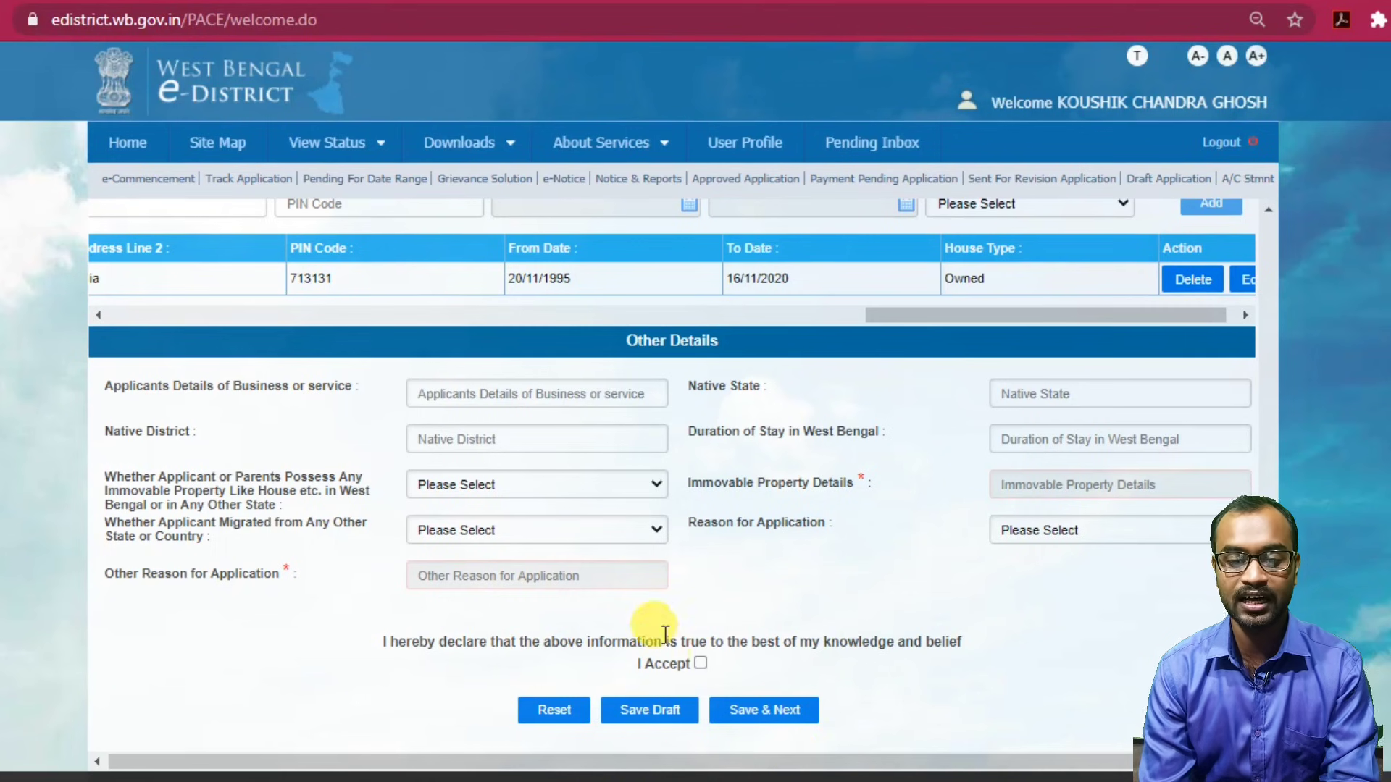
click(701, 663)
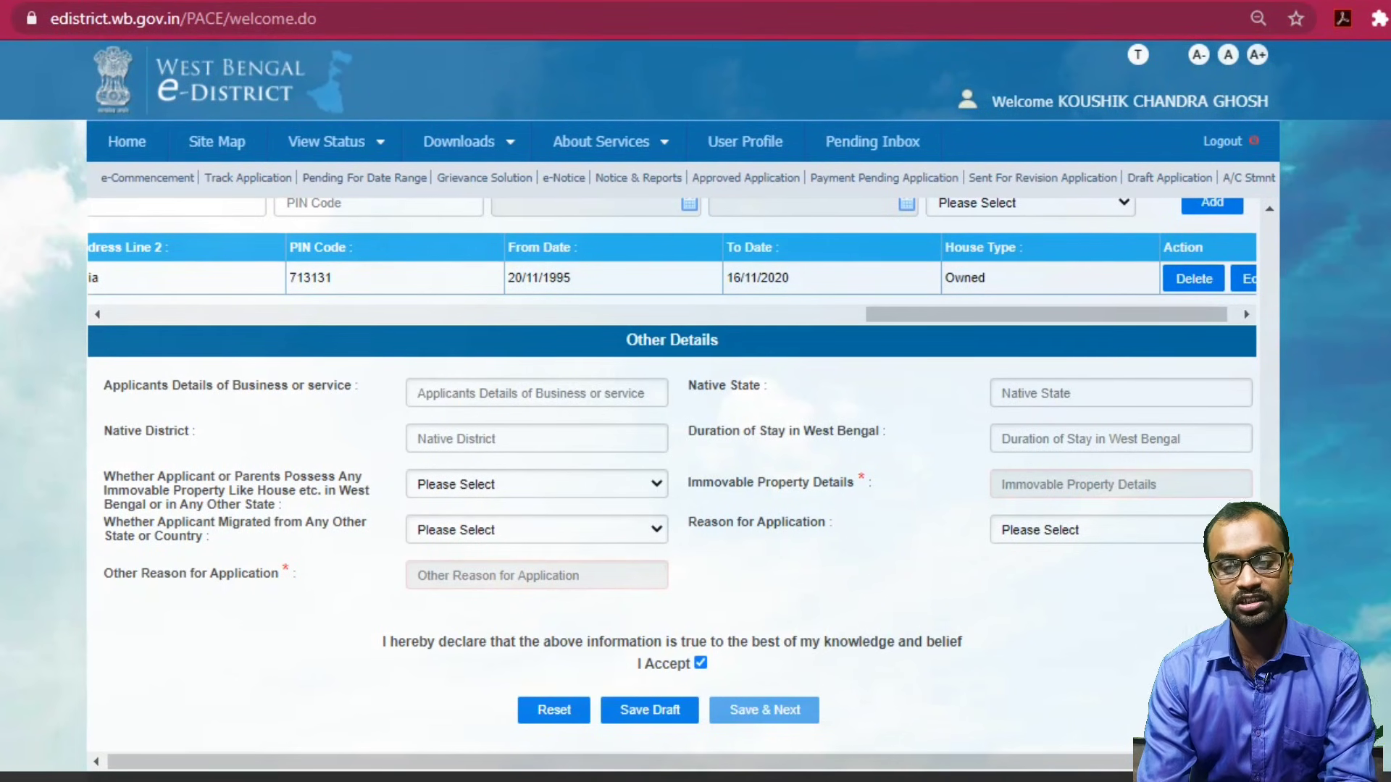
drag(1266, 652, 1251, 380)
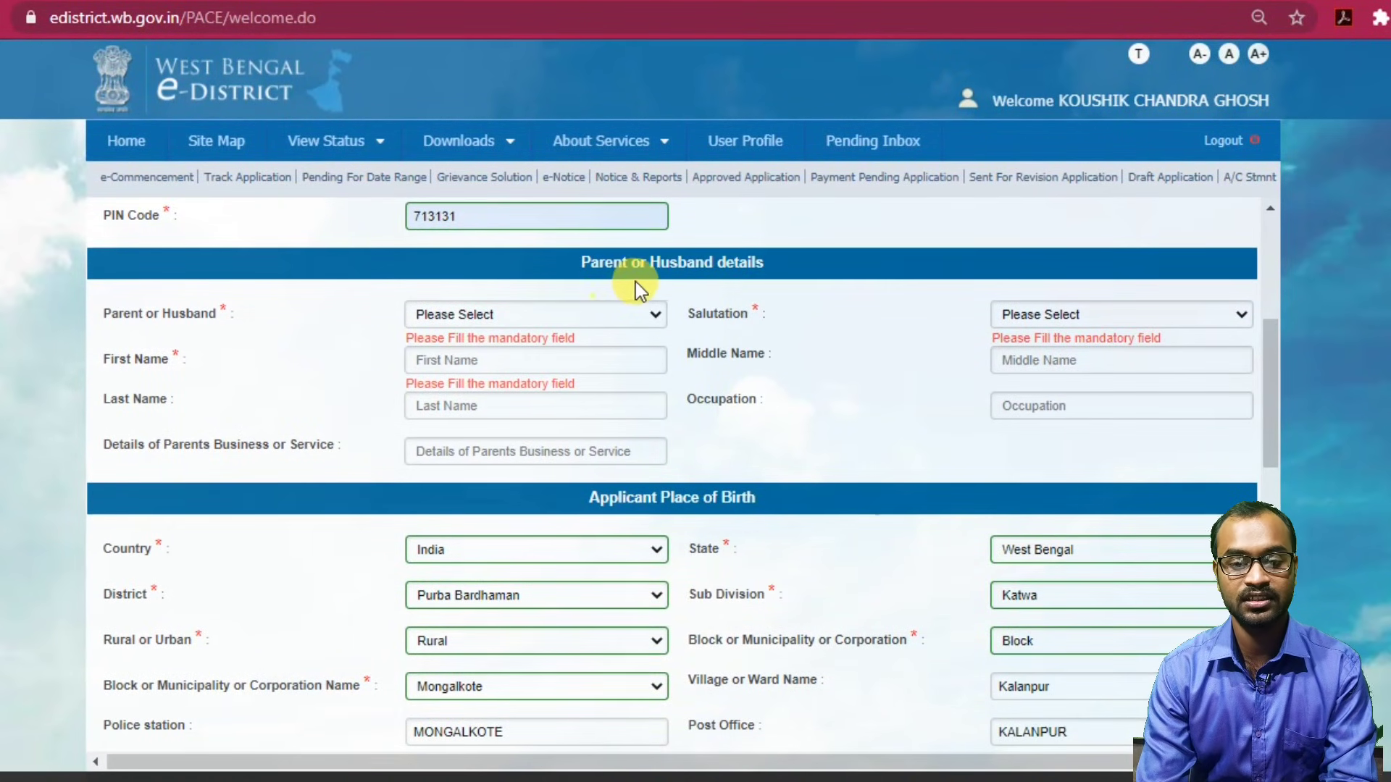
click(636, 304)
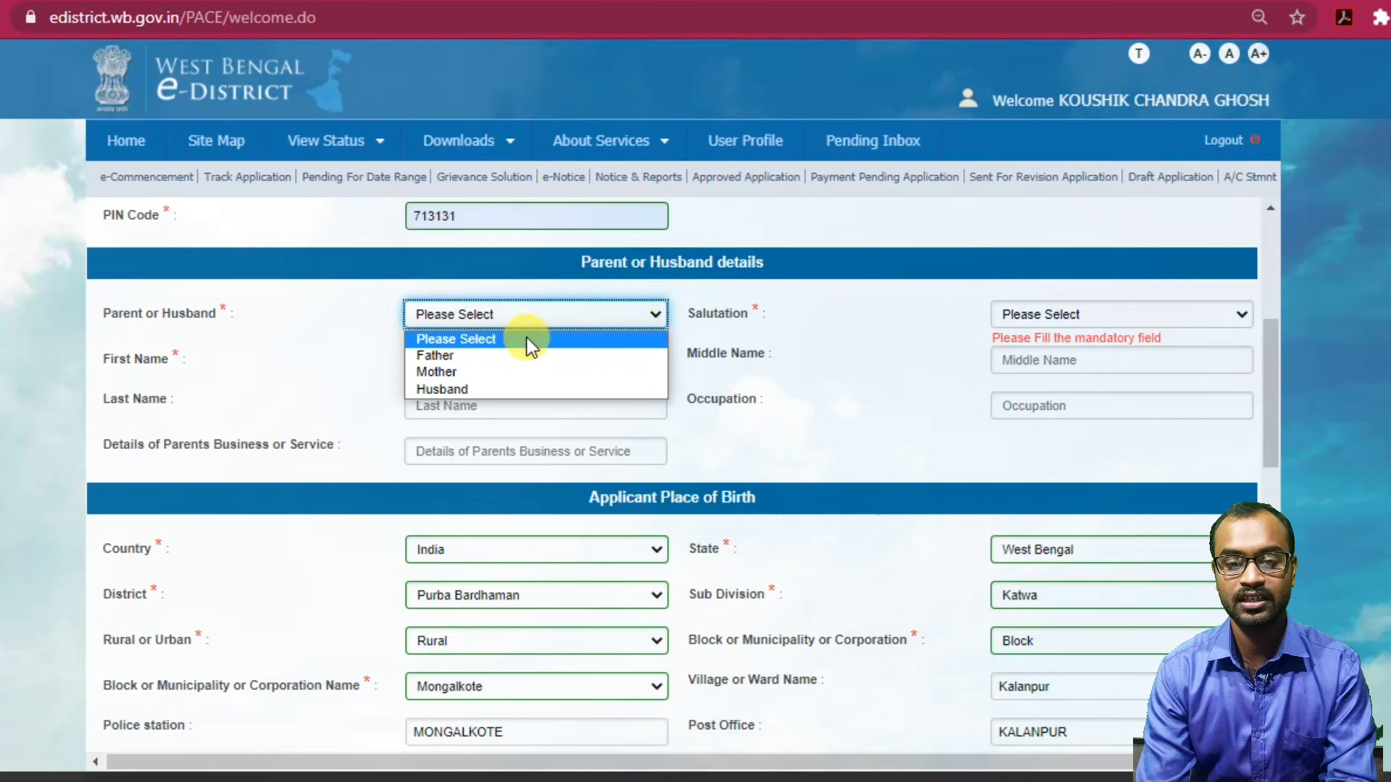
click(478, 354)
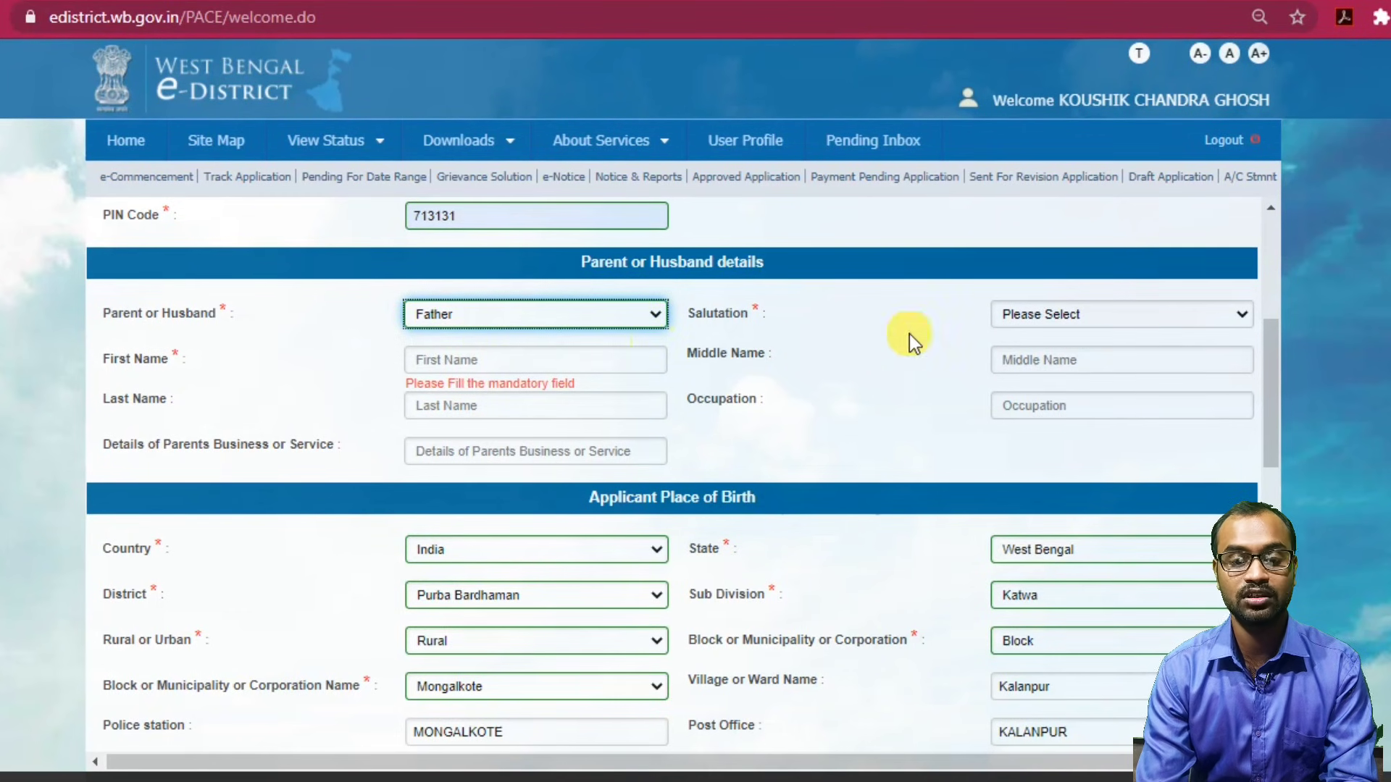
click(1142, 305)
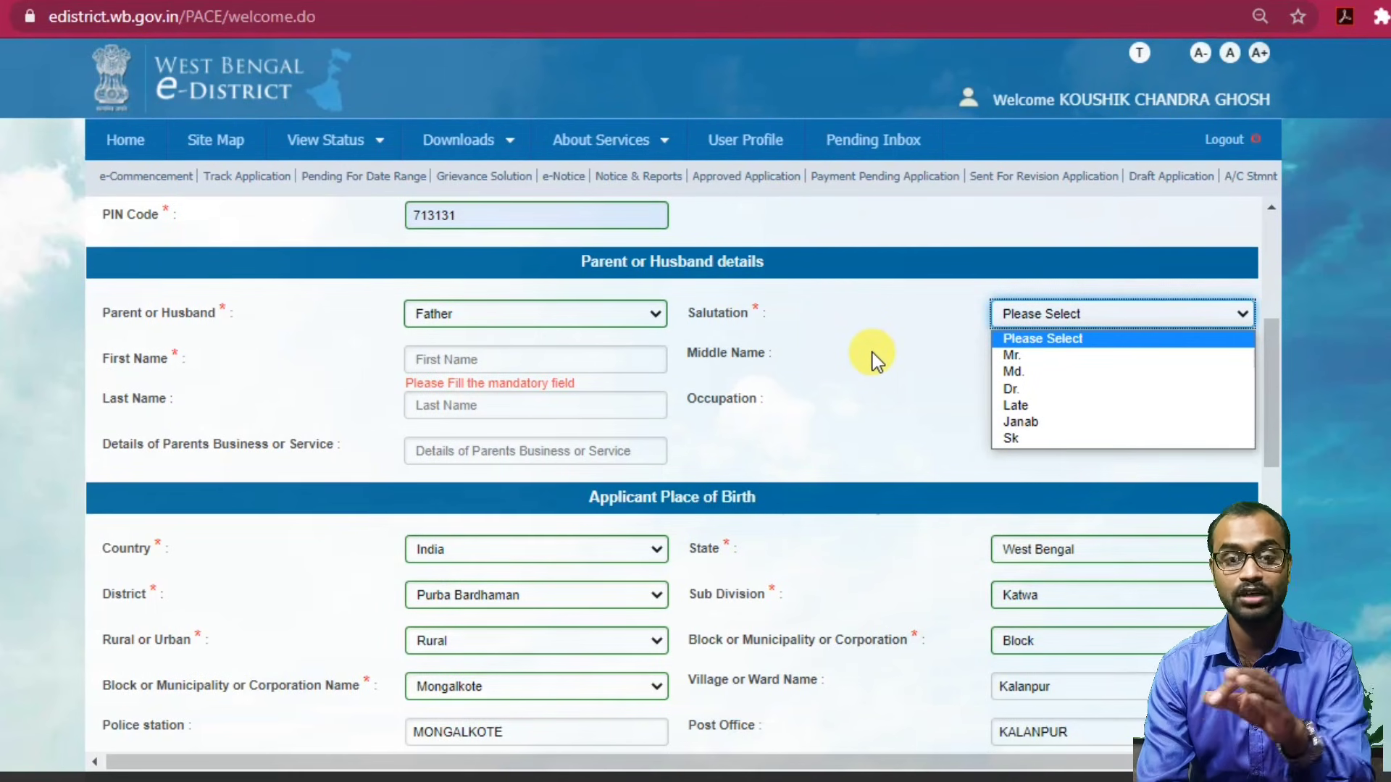
click(1012, 355)
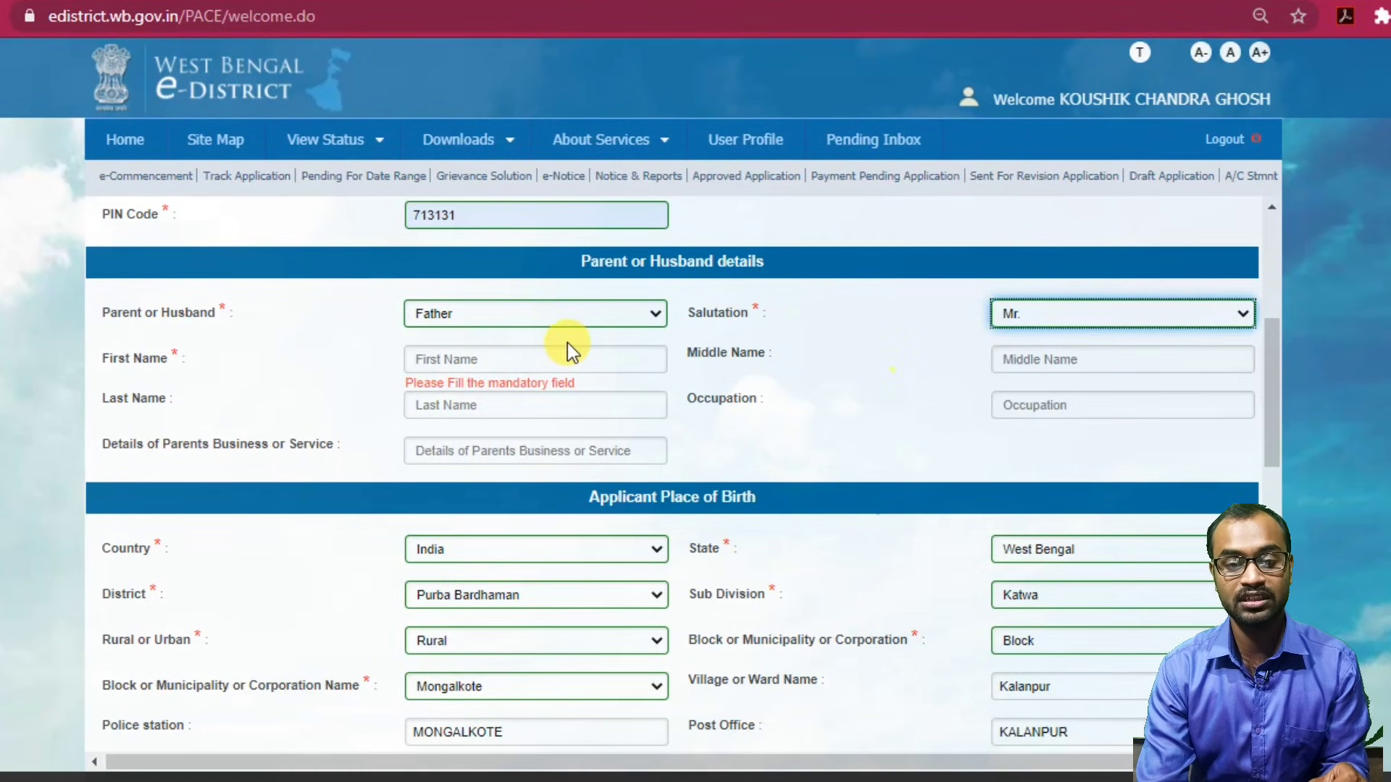
Fill the father's first and last name from suggestions and set occupation to Cultivation.
click(488, 359)
click(489, 358)
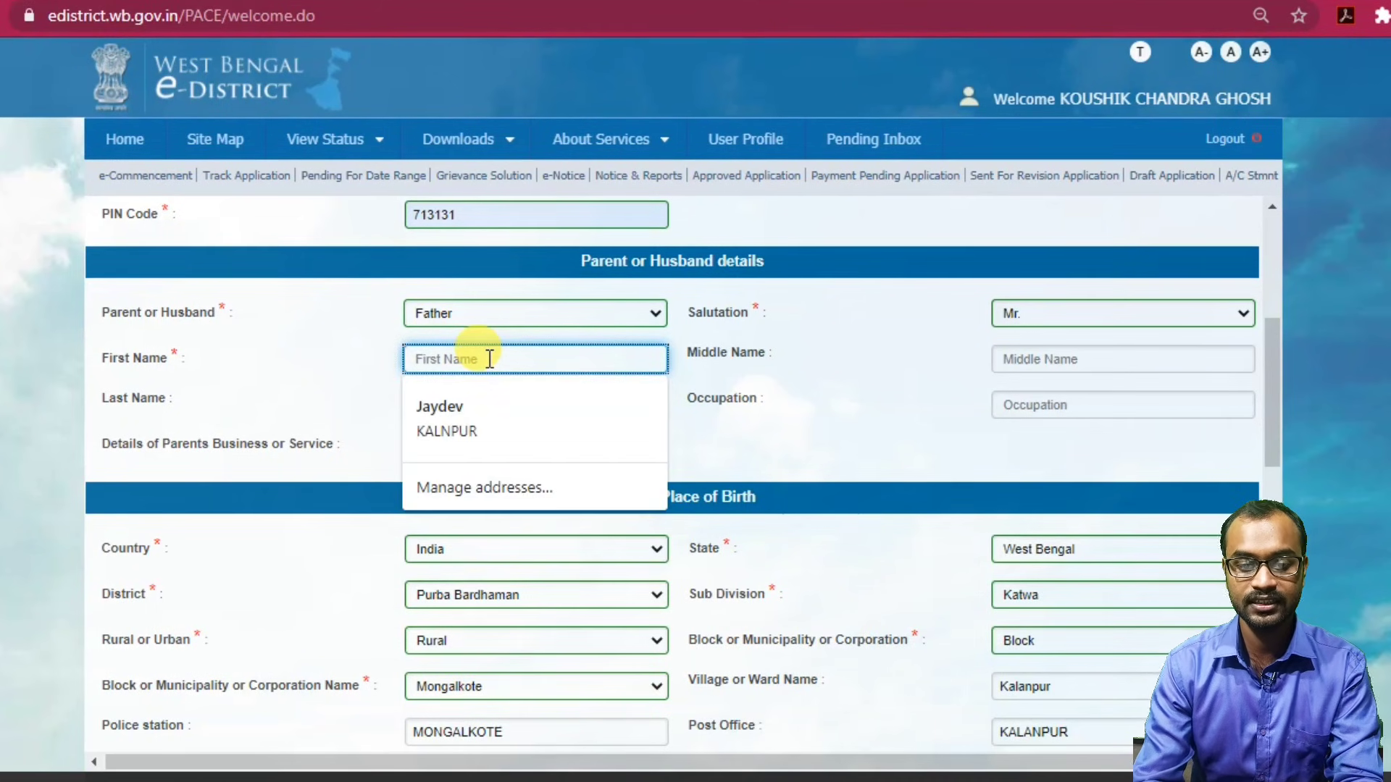
click(461, 416)
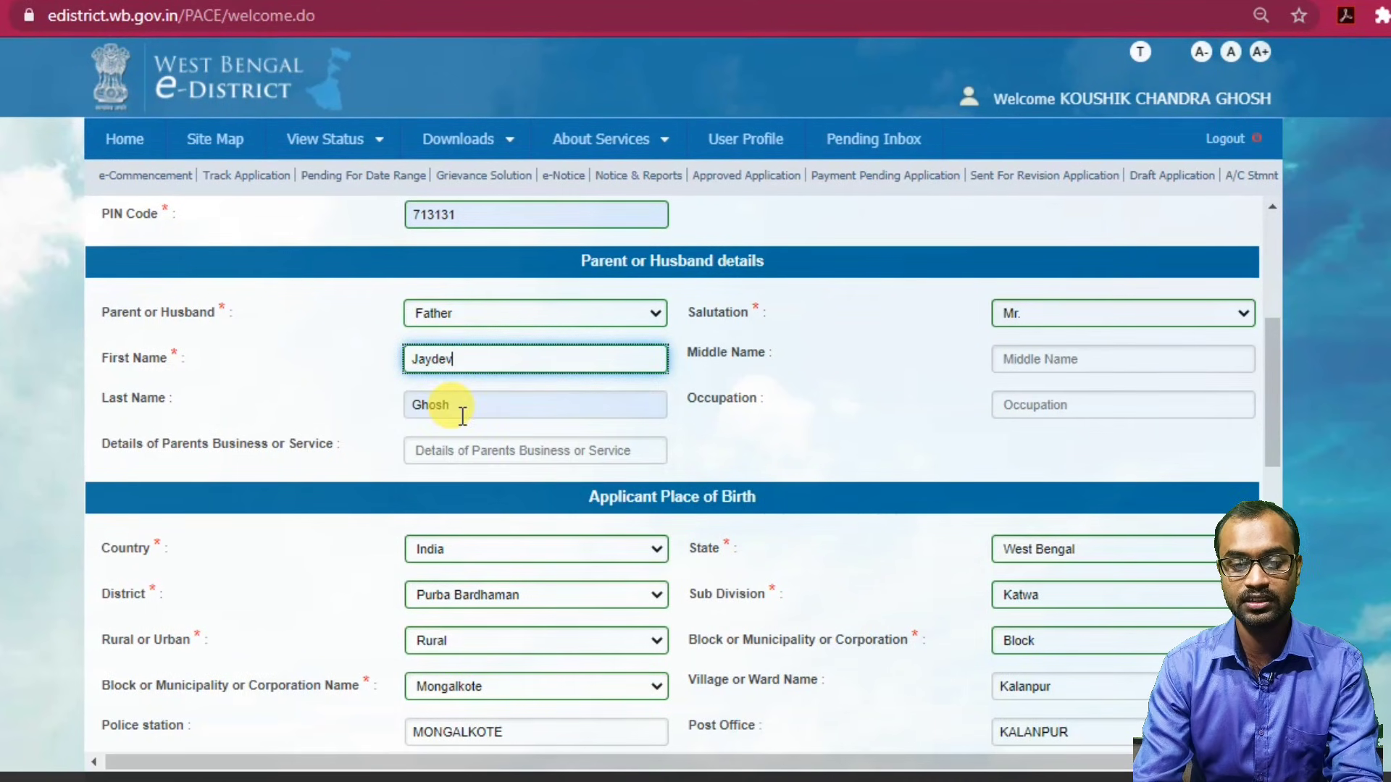
click(1061, 358)
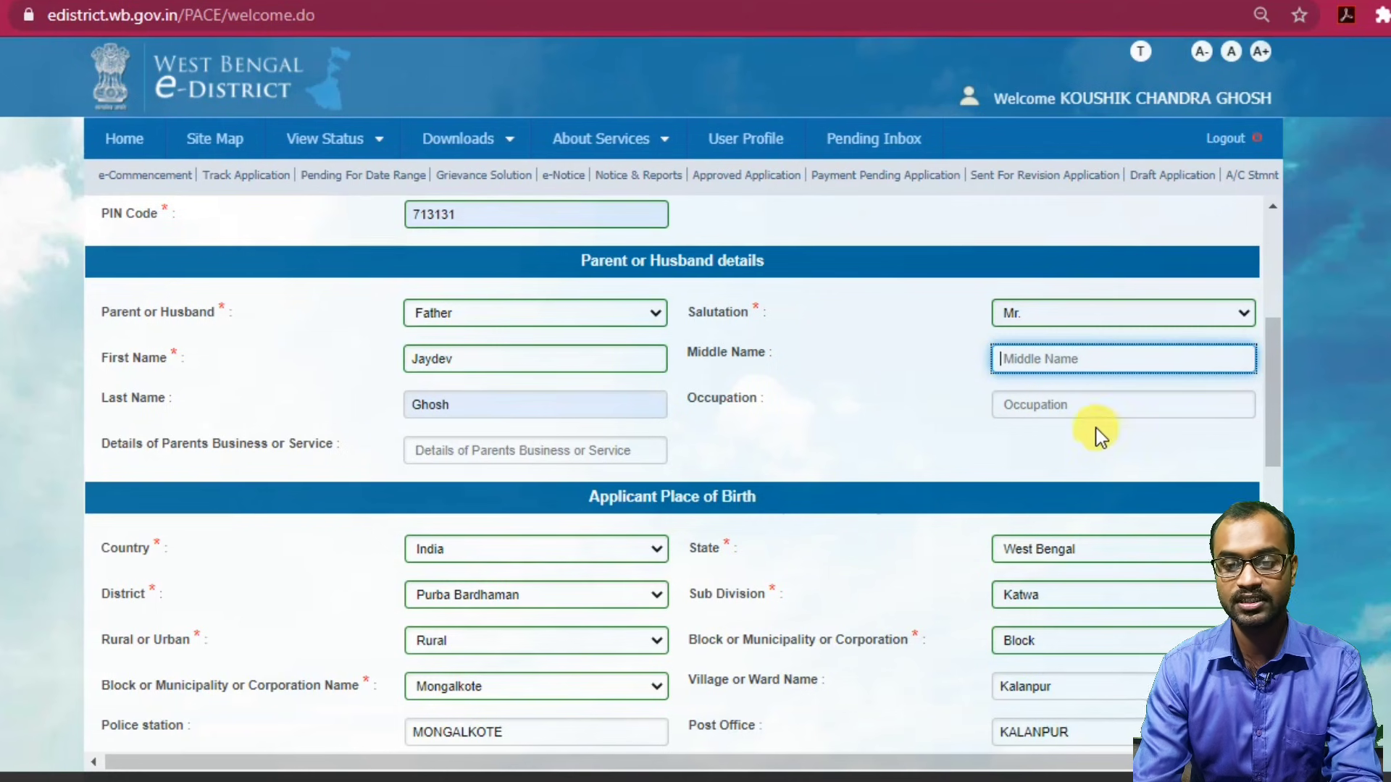
click(1069, 404)
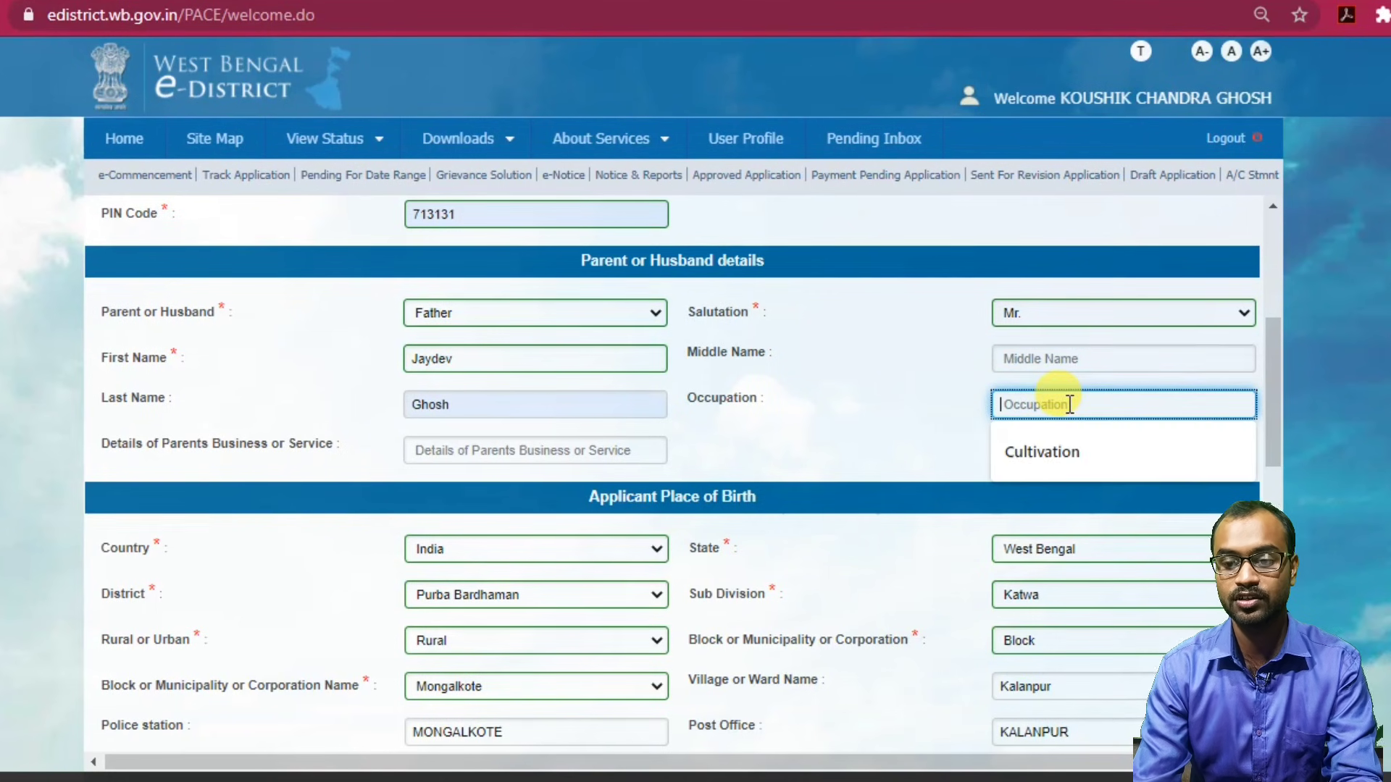
click(1055, 467)
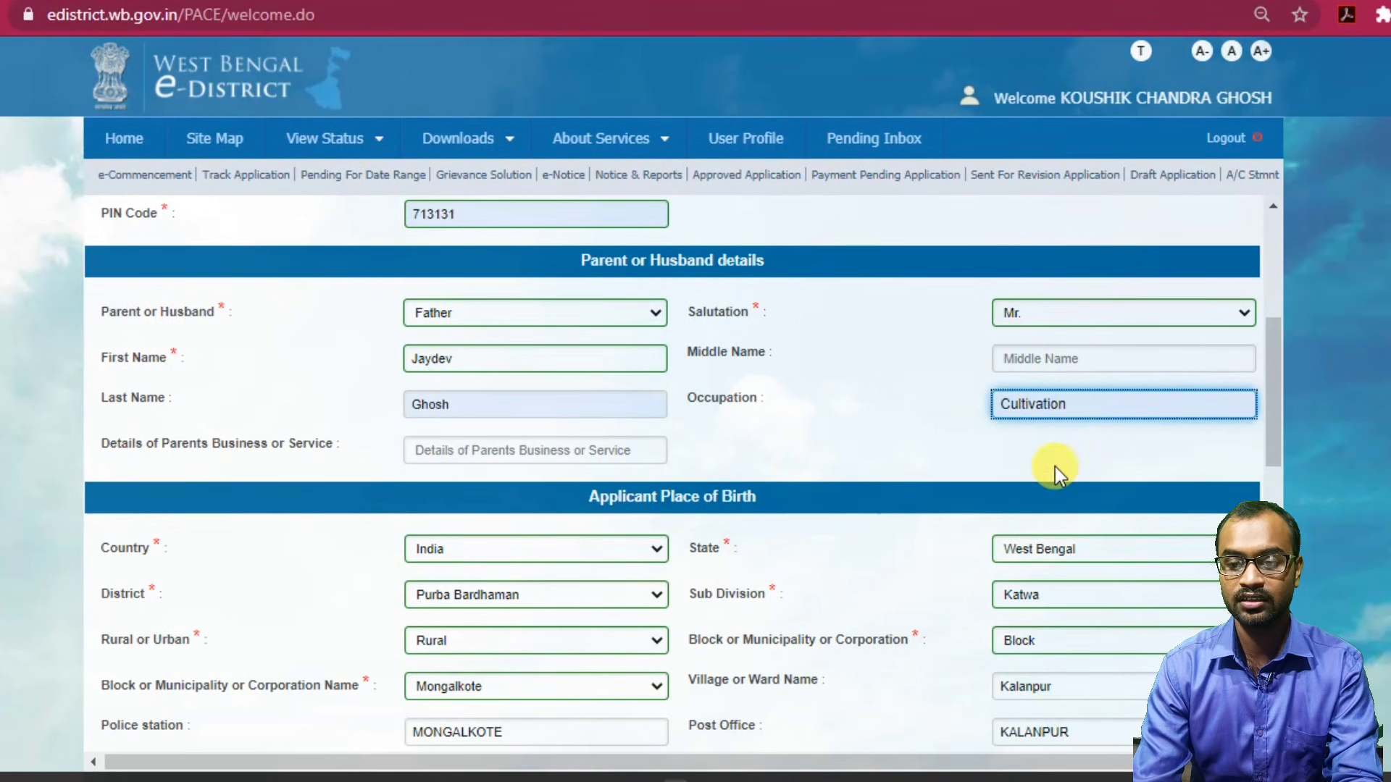
click(432, 455)
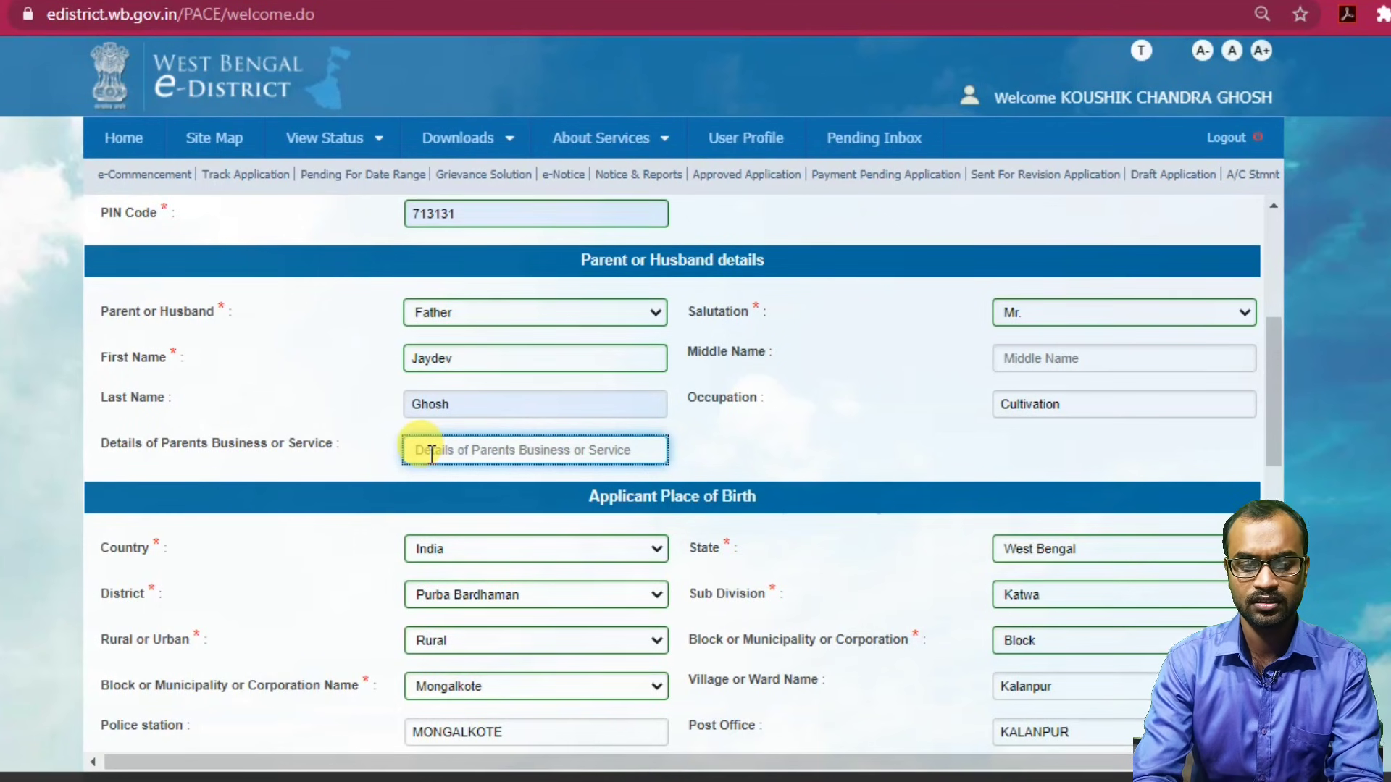
Save the form with Save & Next and review the application preview down to Other Details.
scroll(1276, 404, down, 15)
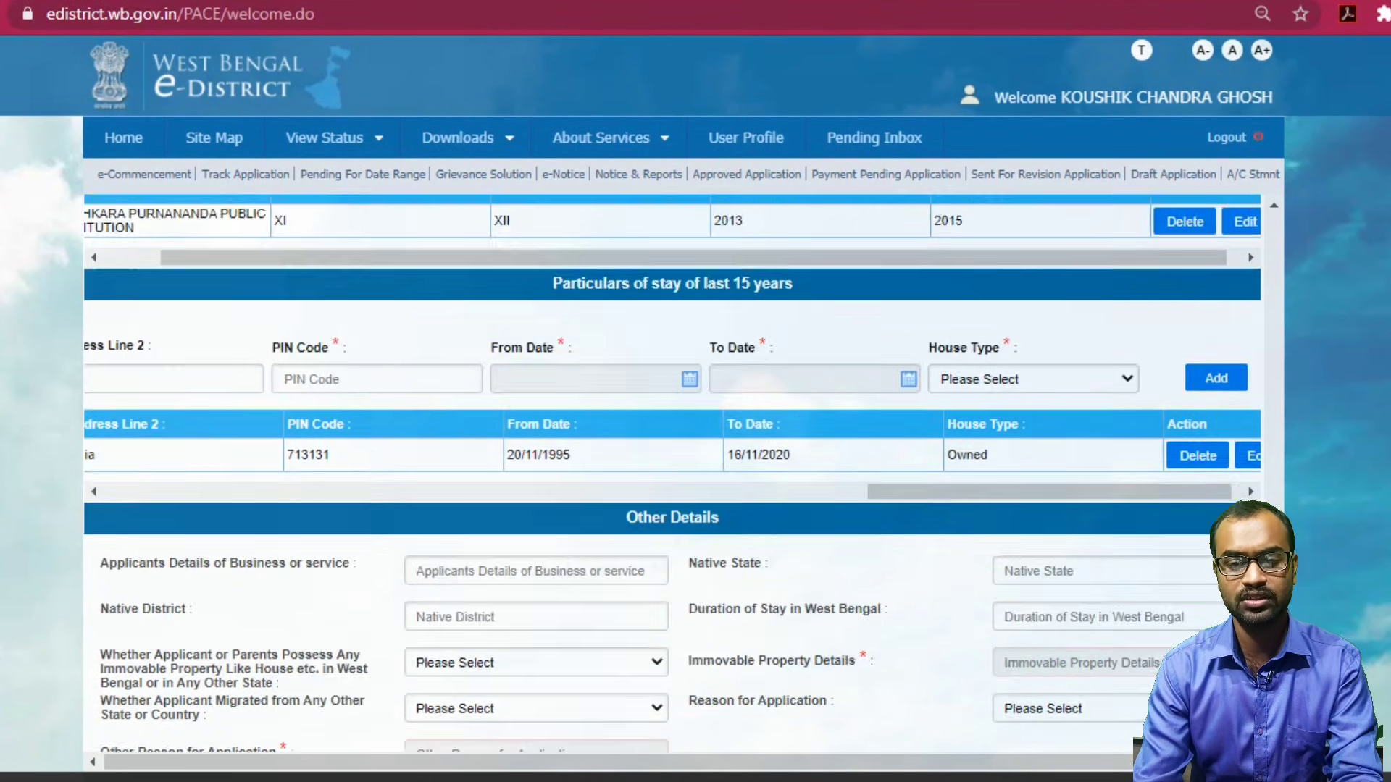
click(781, 708)
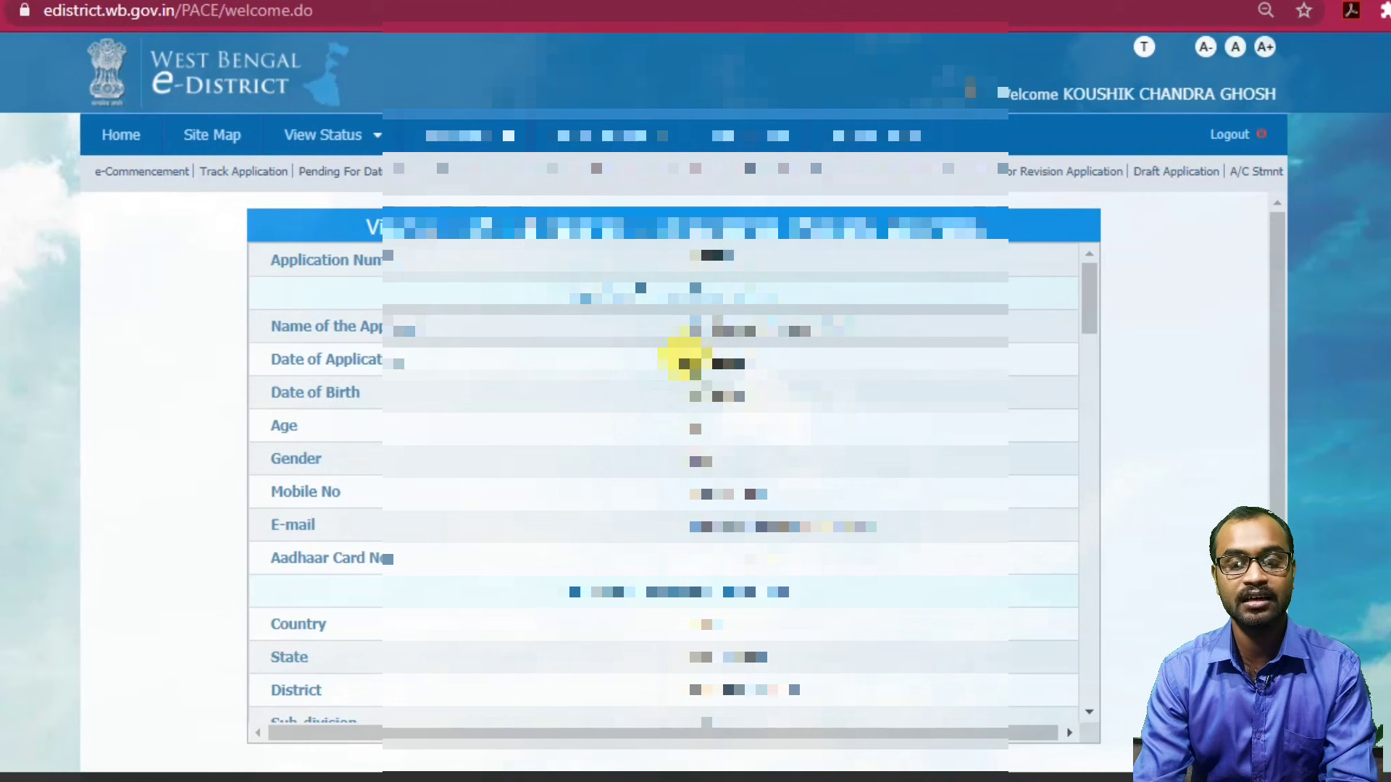
drag(685, 362, 779, 373)
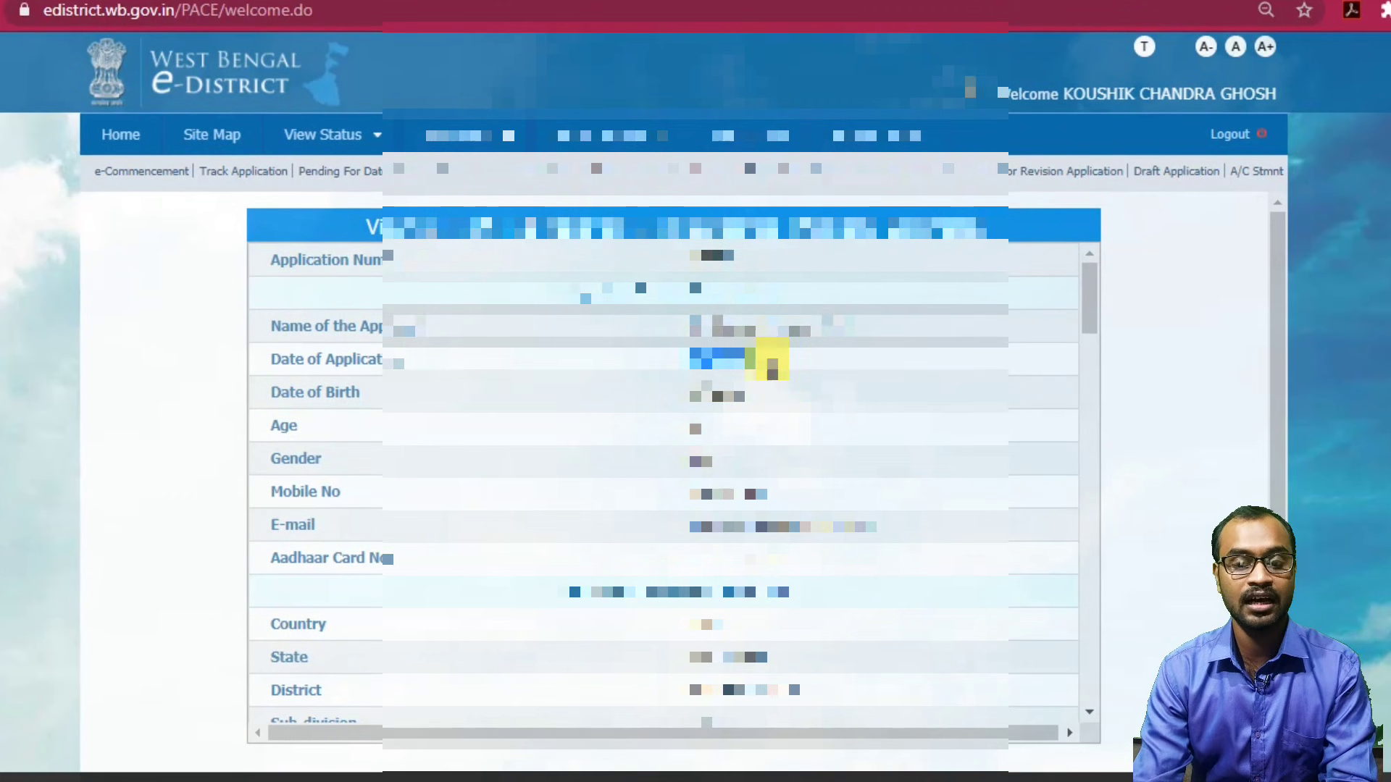
click(764, 367)
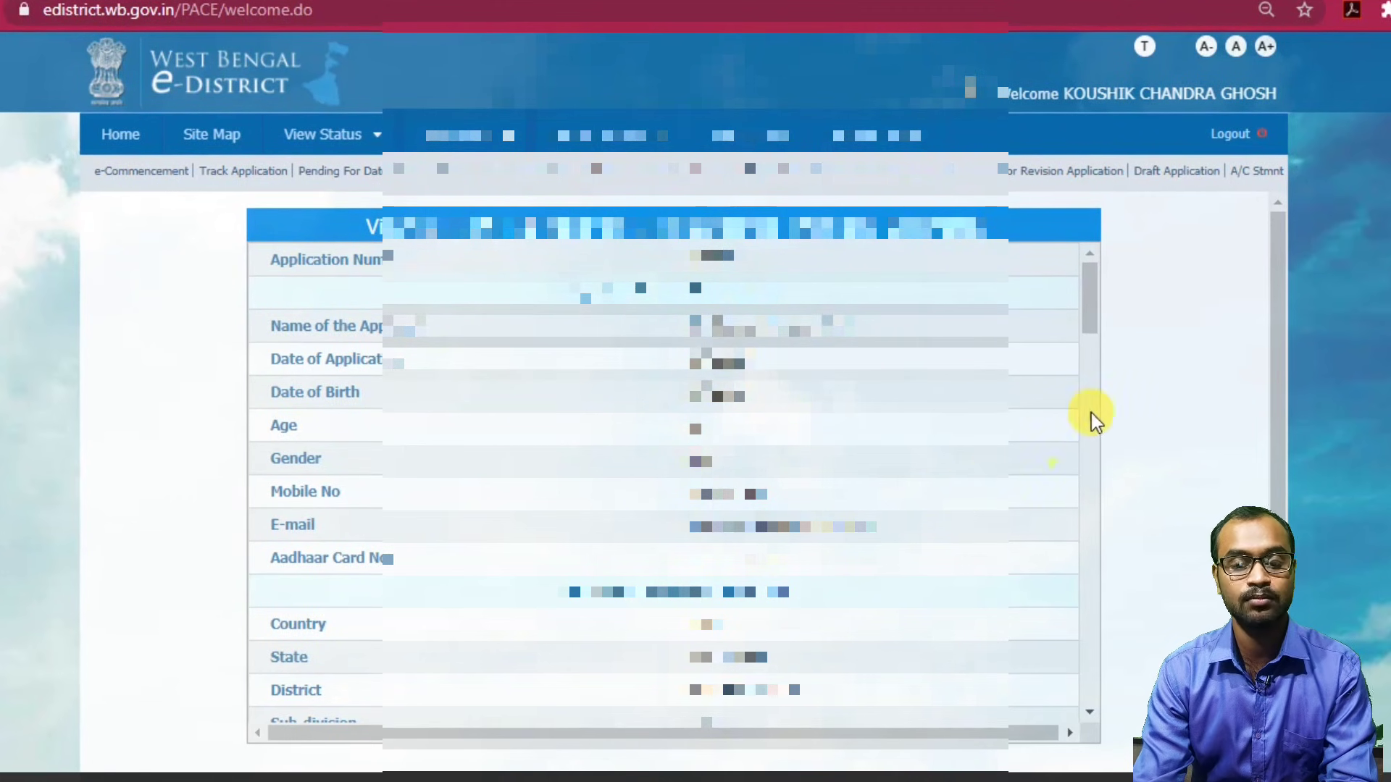
drag(1087, 298, 1112, 754)
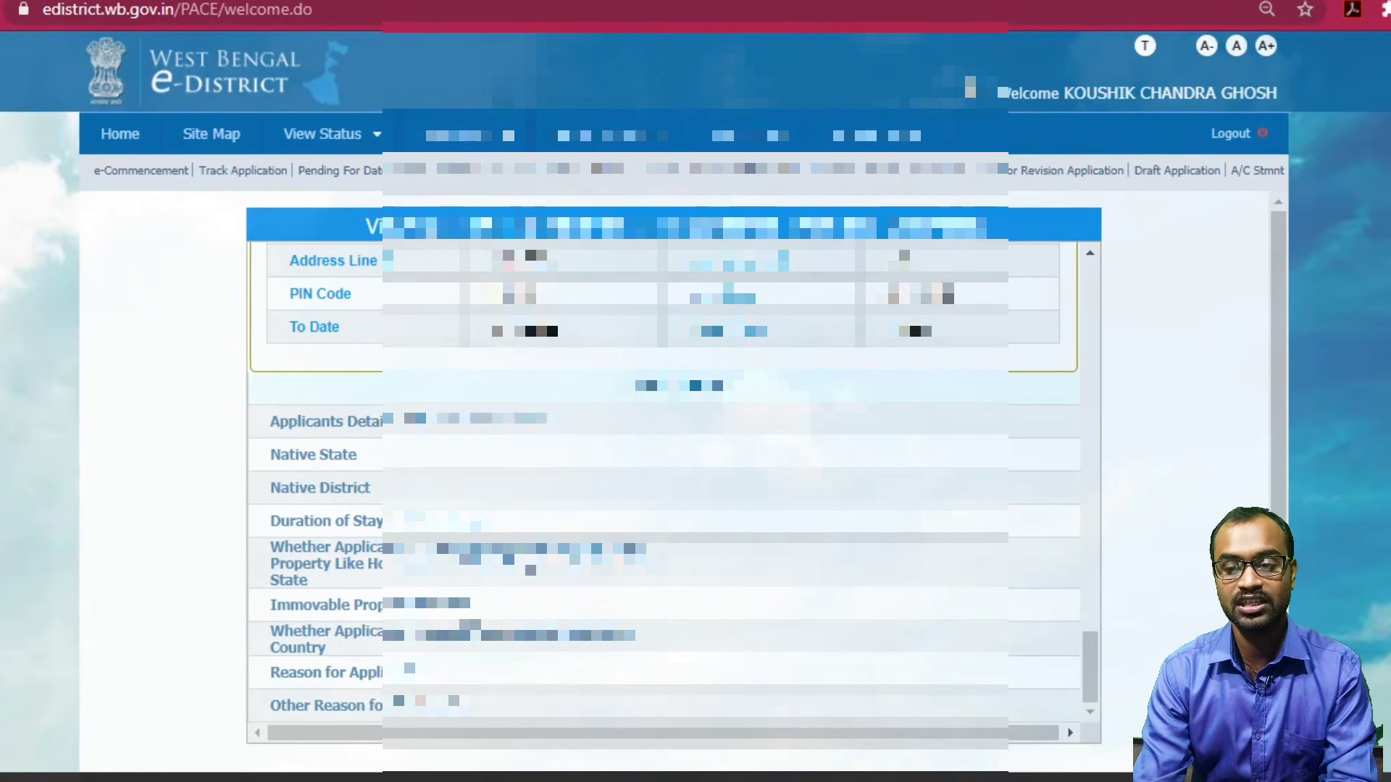
scroll(976, 764, down, 1)
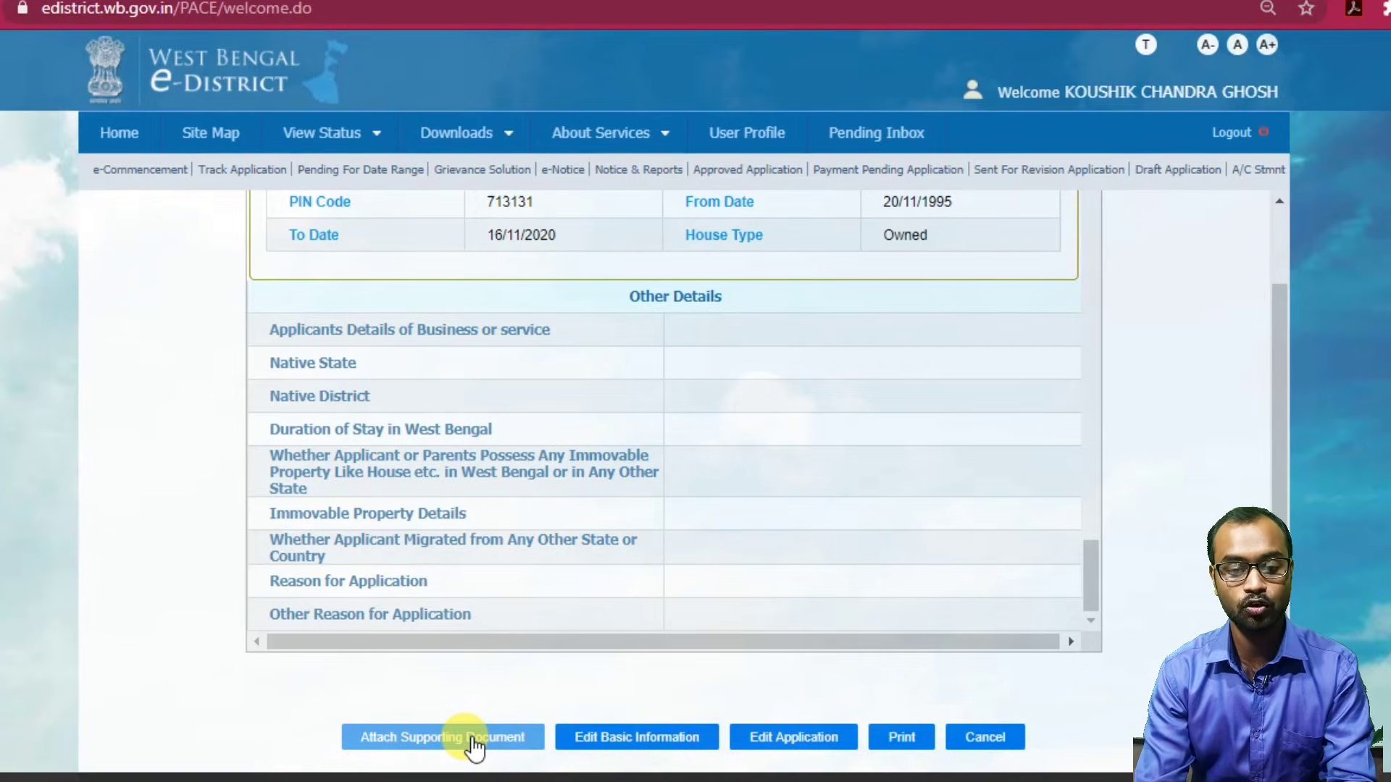
Go to Attach Supporting Document to reach the domicile certificate's document upload page.
click(474, 738)
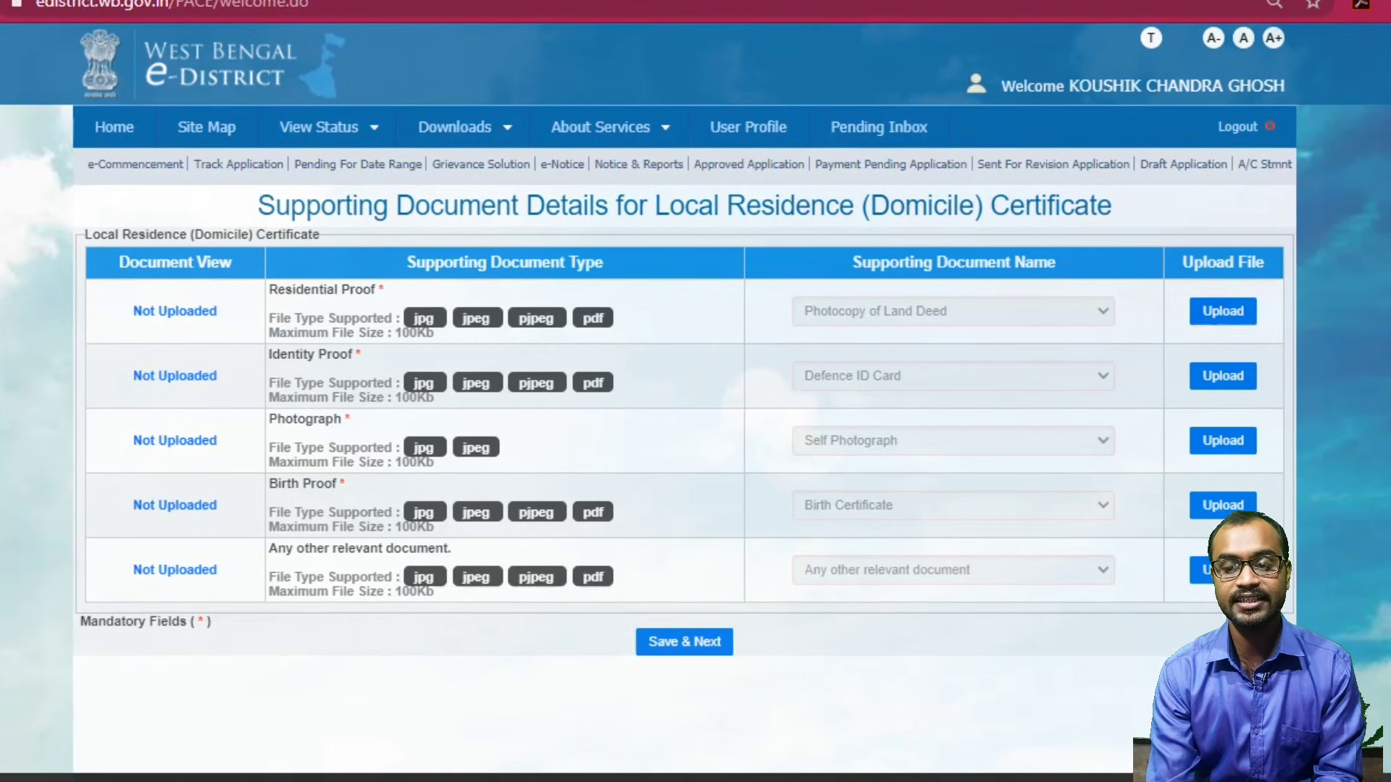
mouse_move(878, 127)
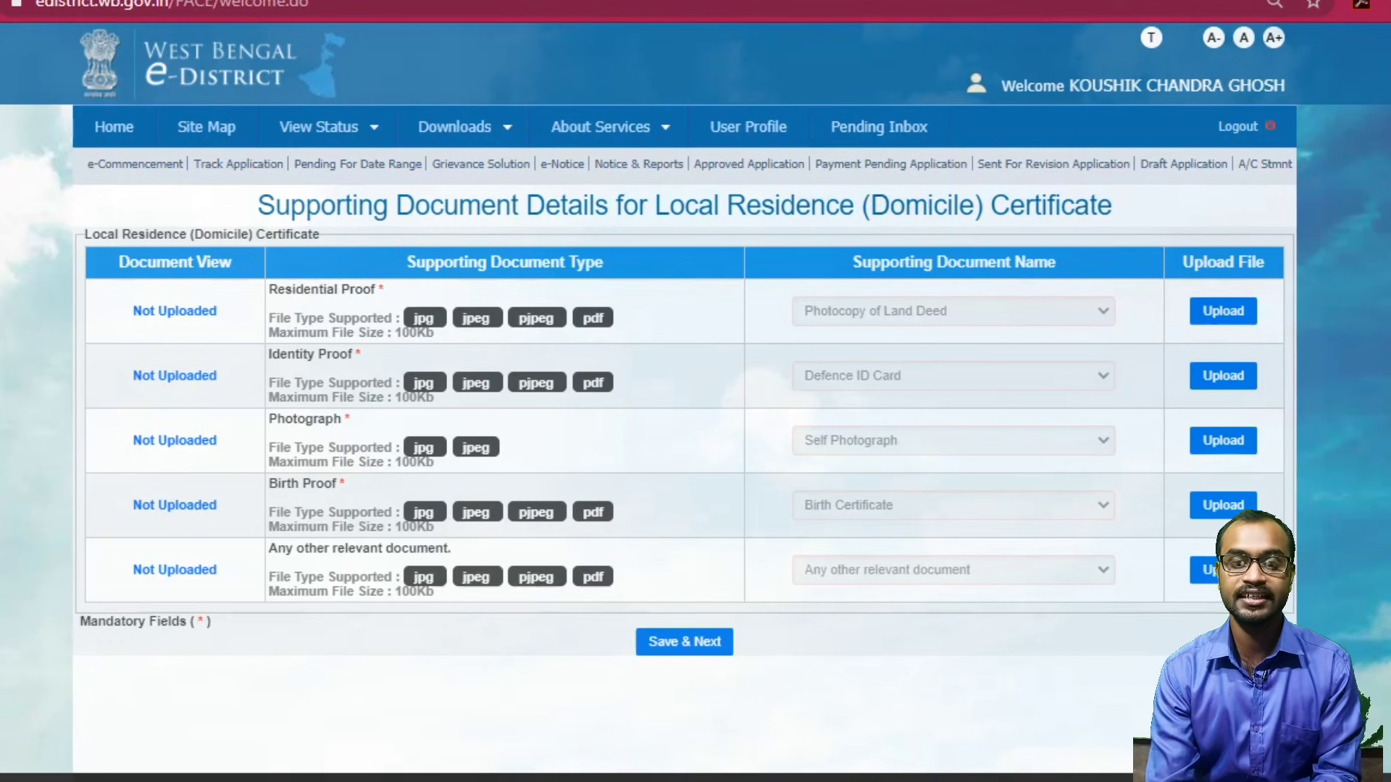